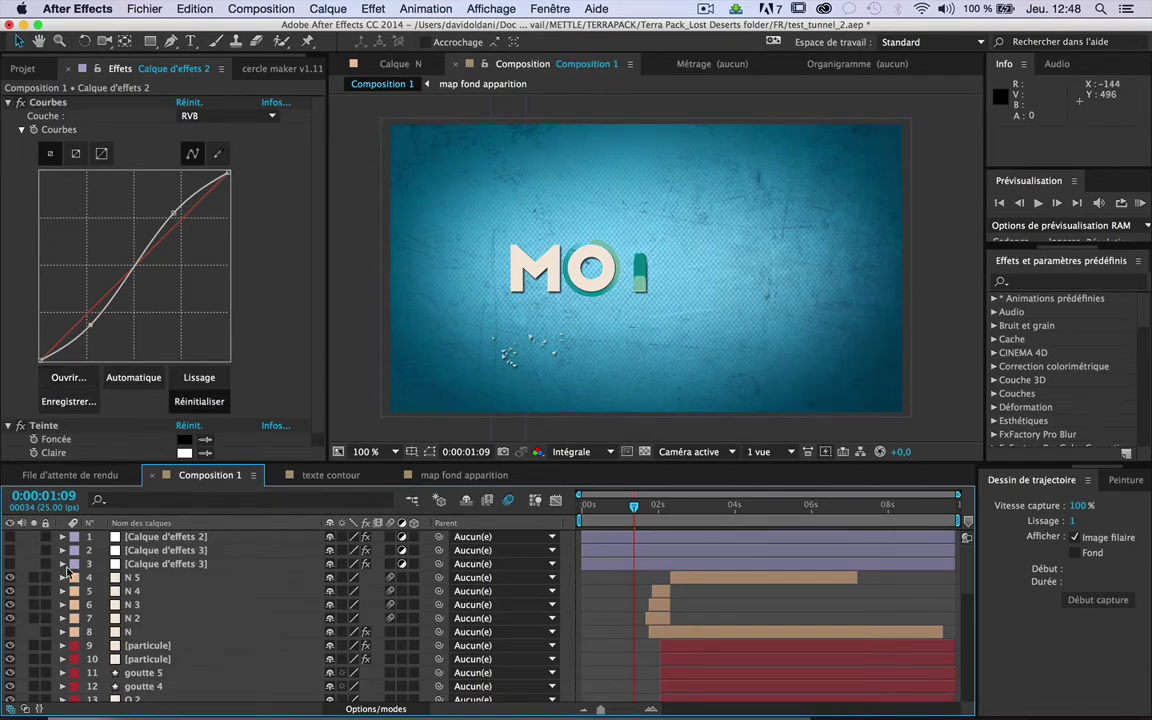
Toggle the visibility of the three adjustment layers, leaving only the one in row 3, which carries Teinte/Saturation, shown and selected.
left_click(10, 538)
left_click(10, 538)
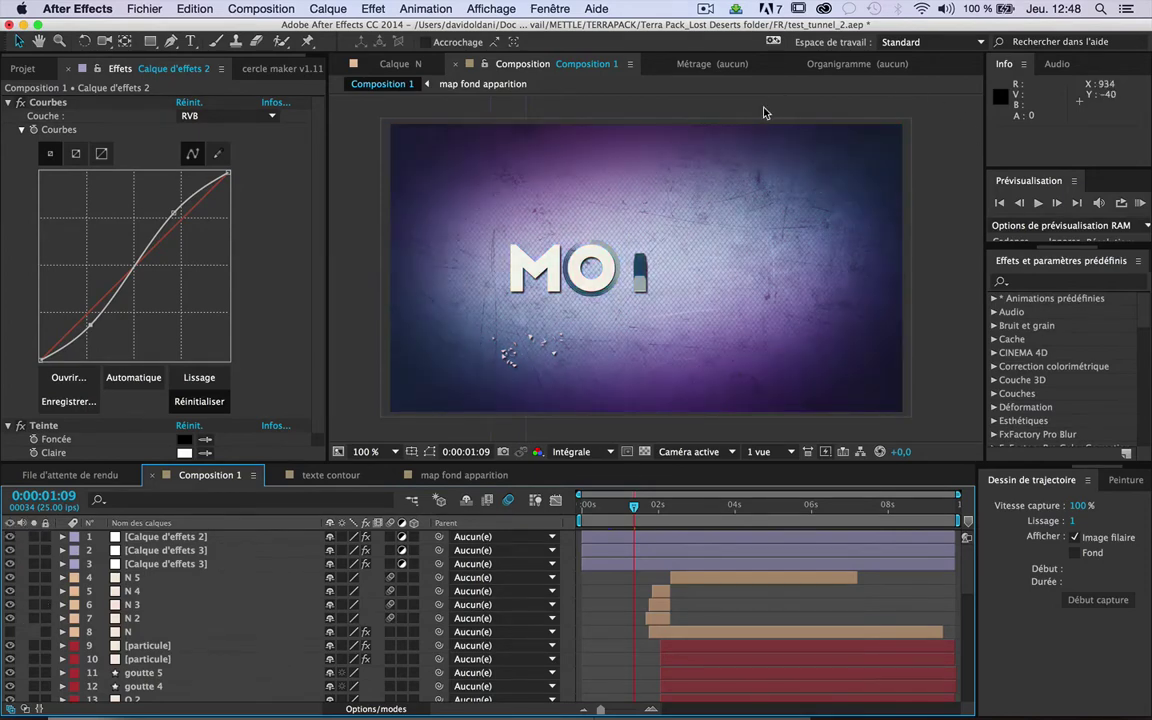
left_click(165, 564)
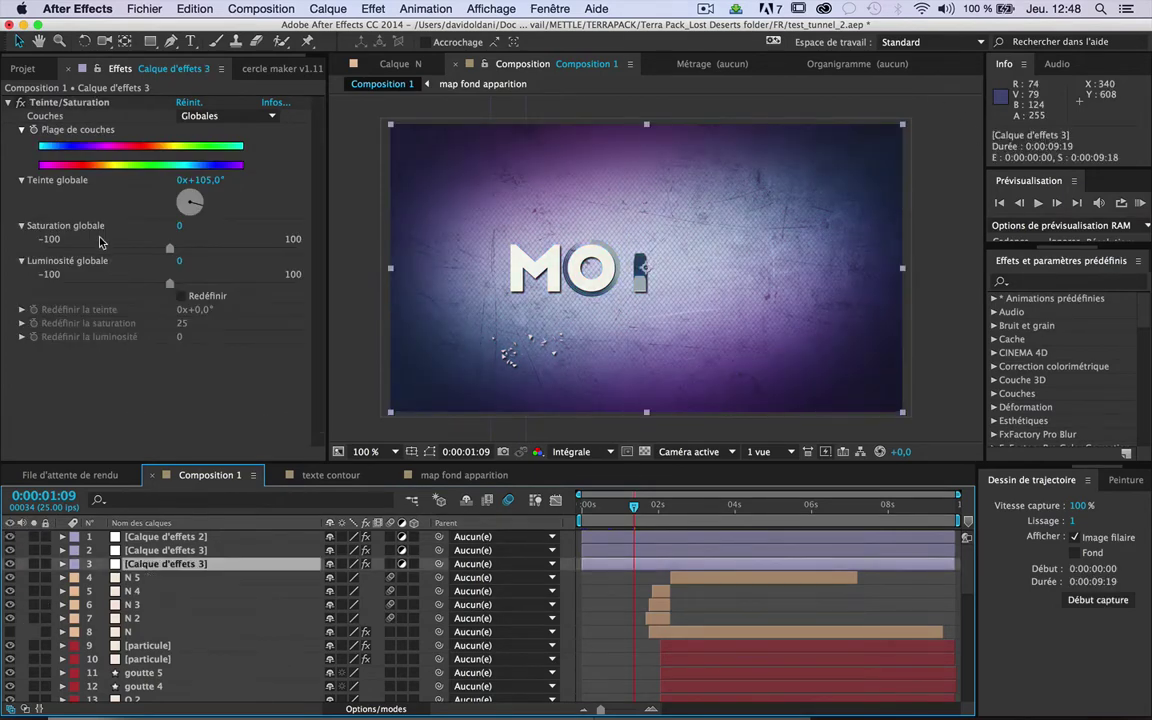
left_click(10, 564)
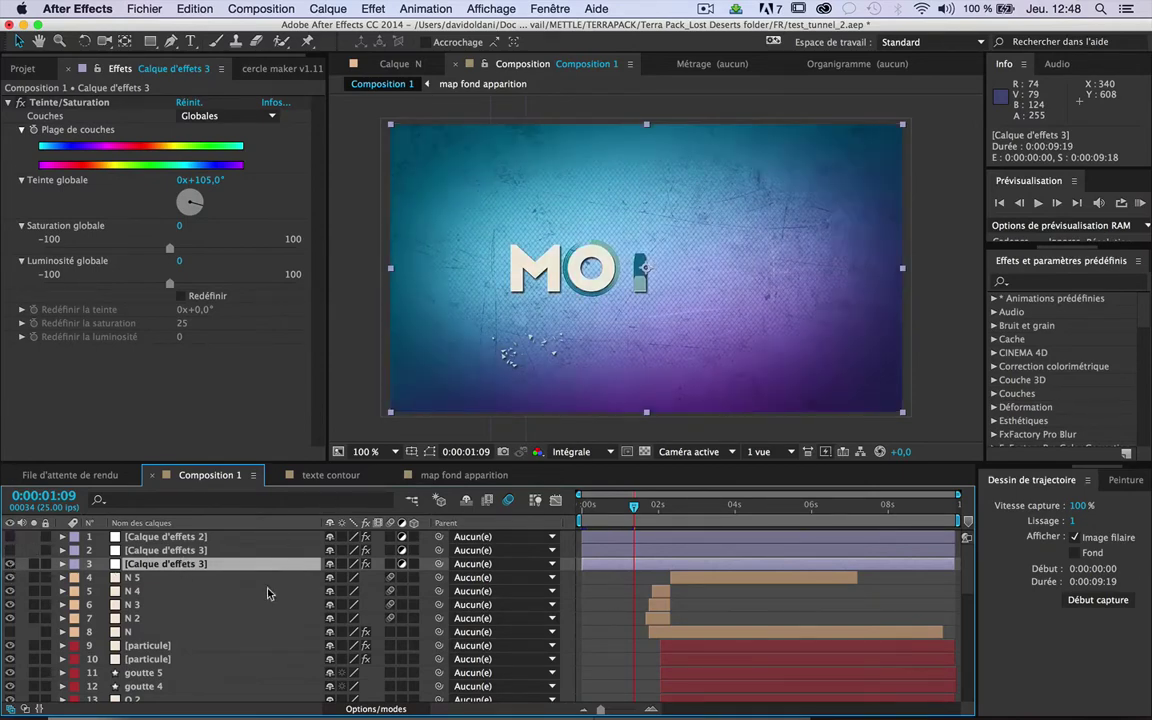
Rename the adjustment layer in row 3 as "teinte saturation".
key("Return")
type("tei")
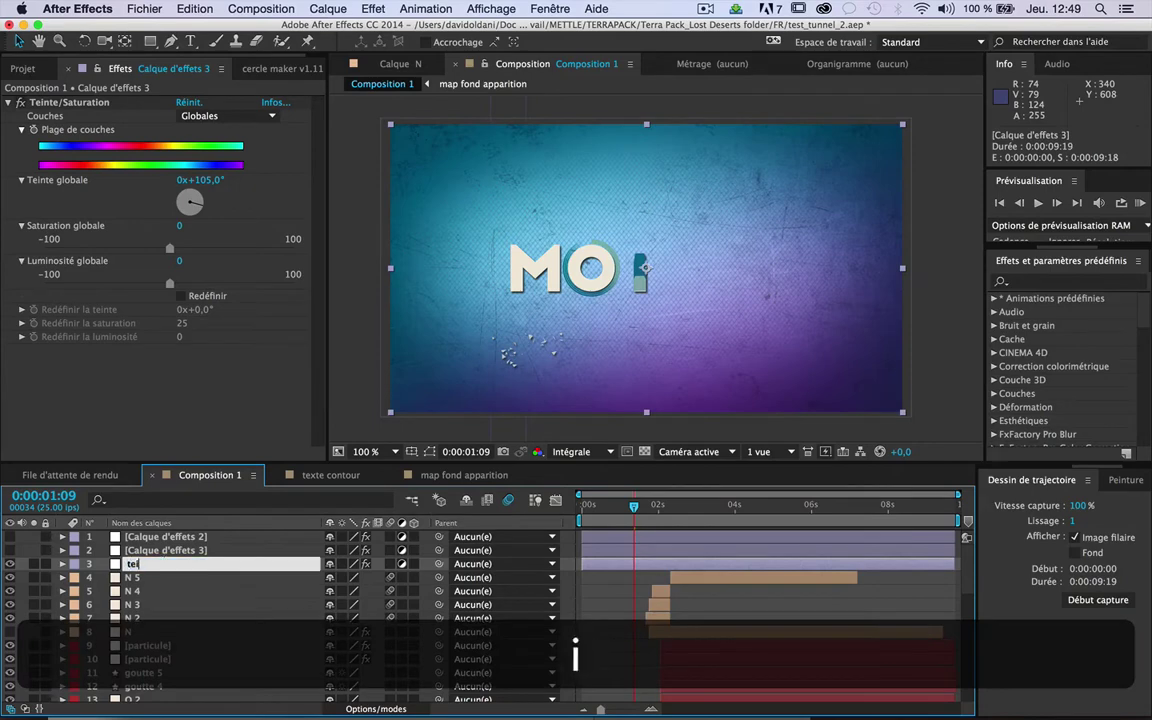
type("nte saturation")
key("Return")
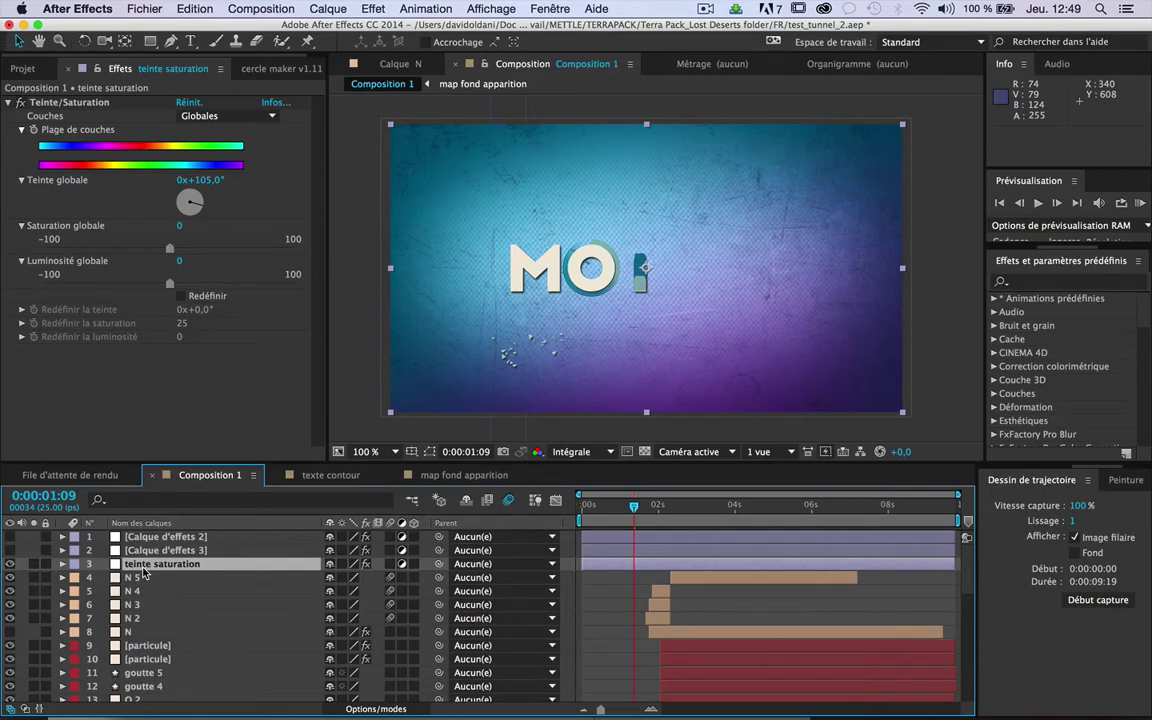
Display mask outlines in the composition view and reveal the Masque 1 properties of the teinte saturation layer.
left_click(429, 452)
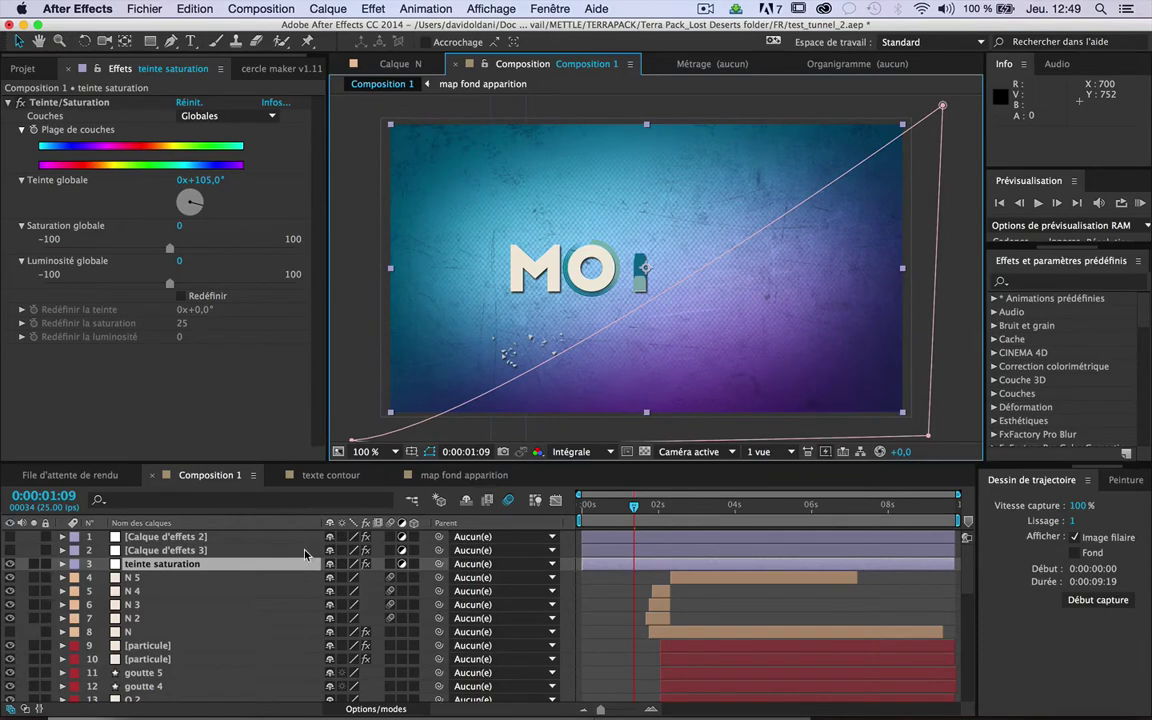
key("m")
key("m")
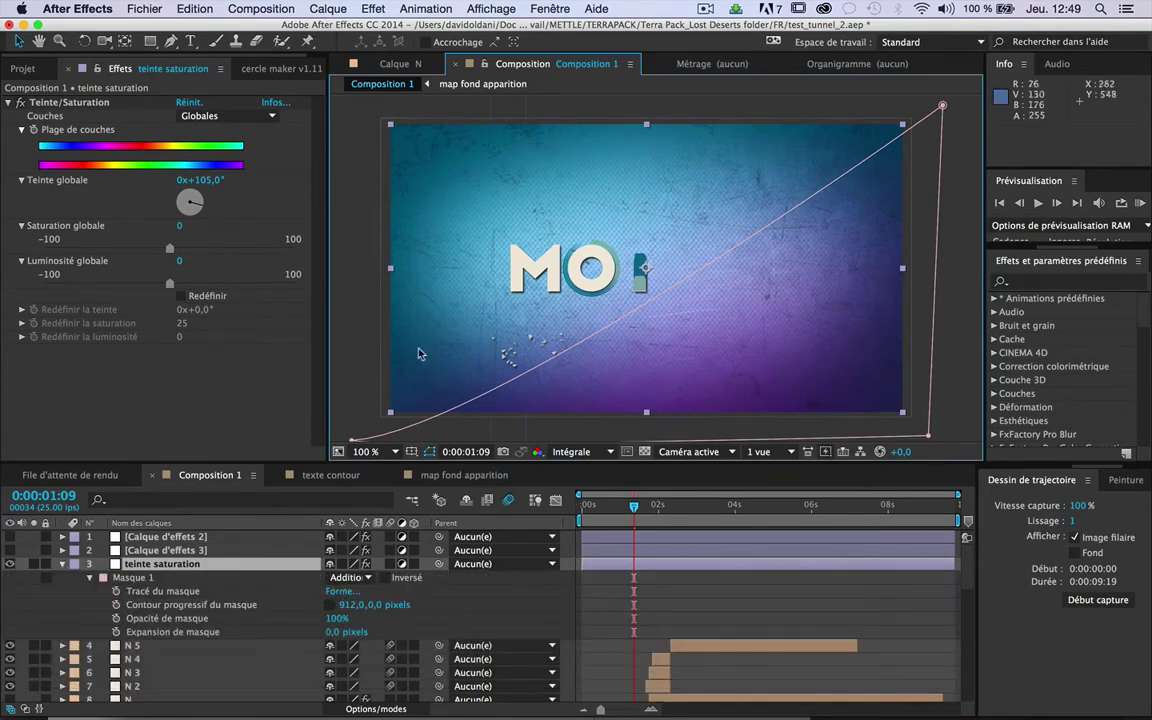
Make the two upper adjustment layers, Calque d'effets 3 and Calque d'effets 2, visible, selecting each to view its effects.
left_click(342, 332)
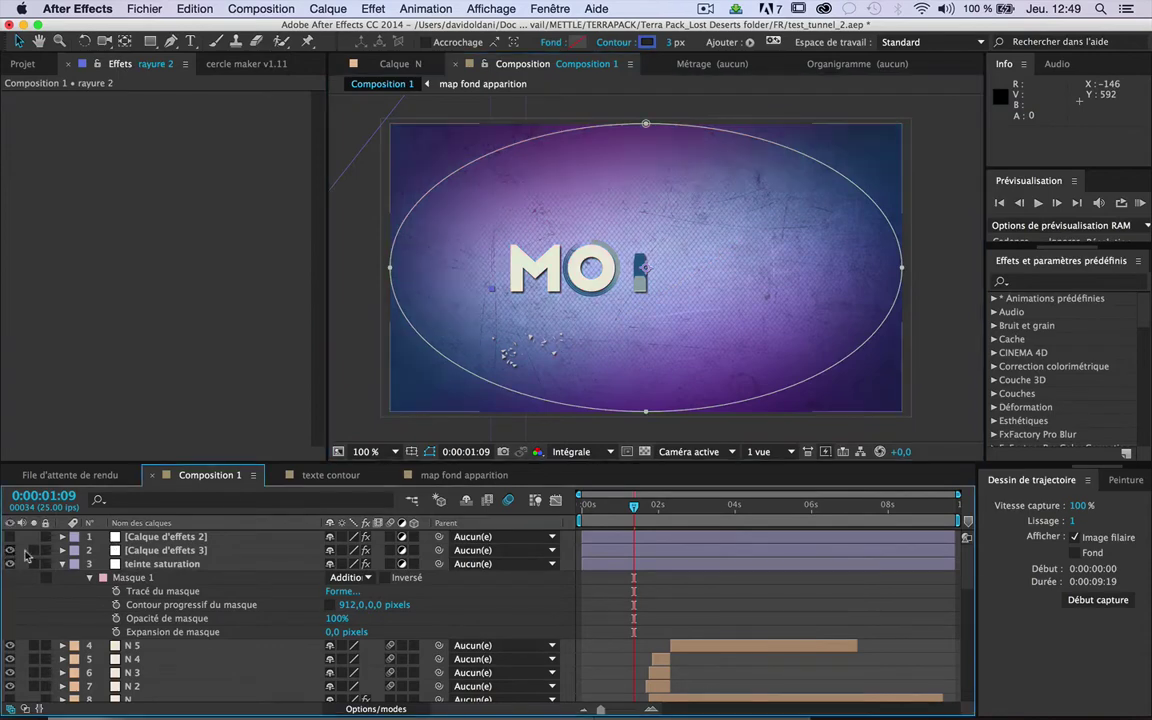
left_click(165, 550)
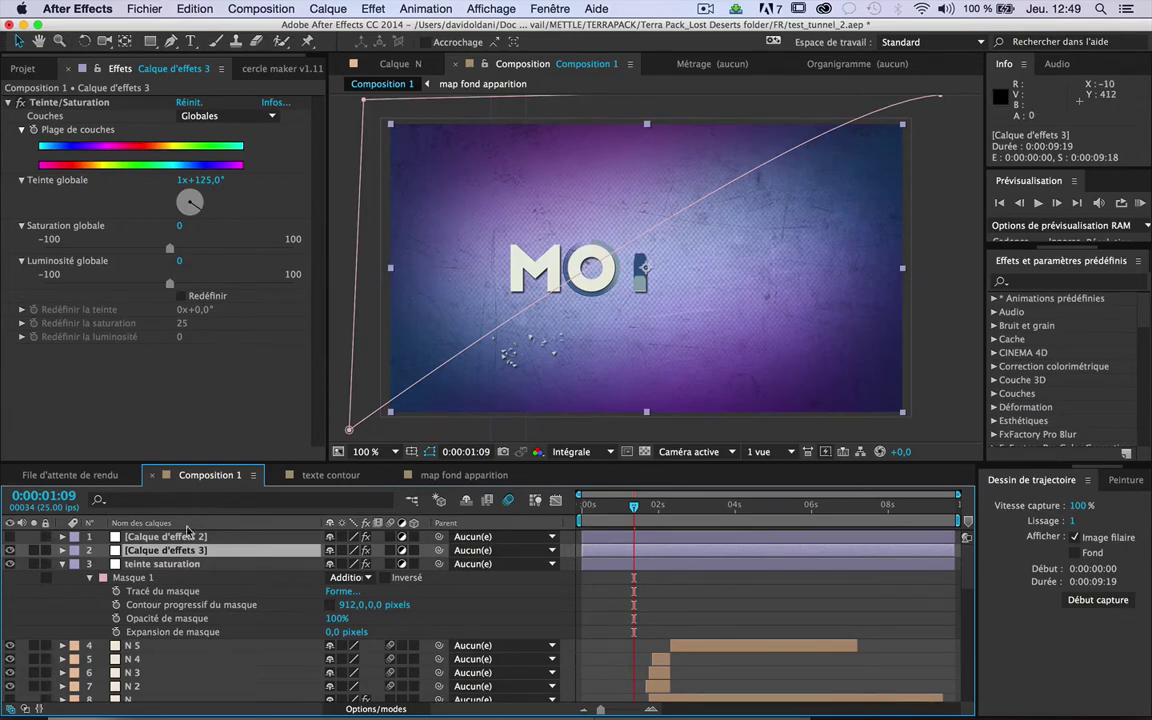
left_click(10, 537)
left_click(184, 537)
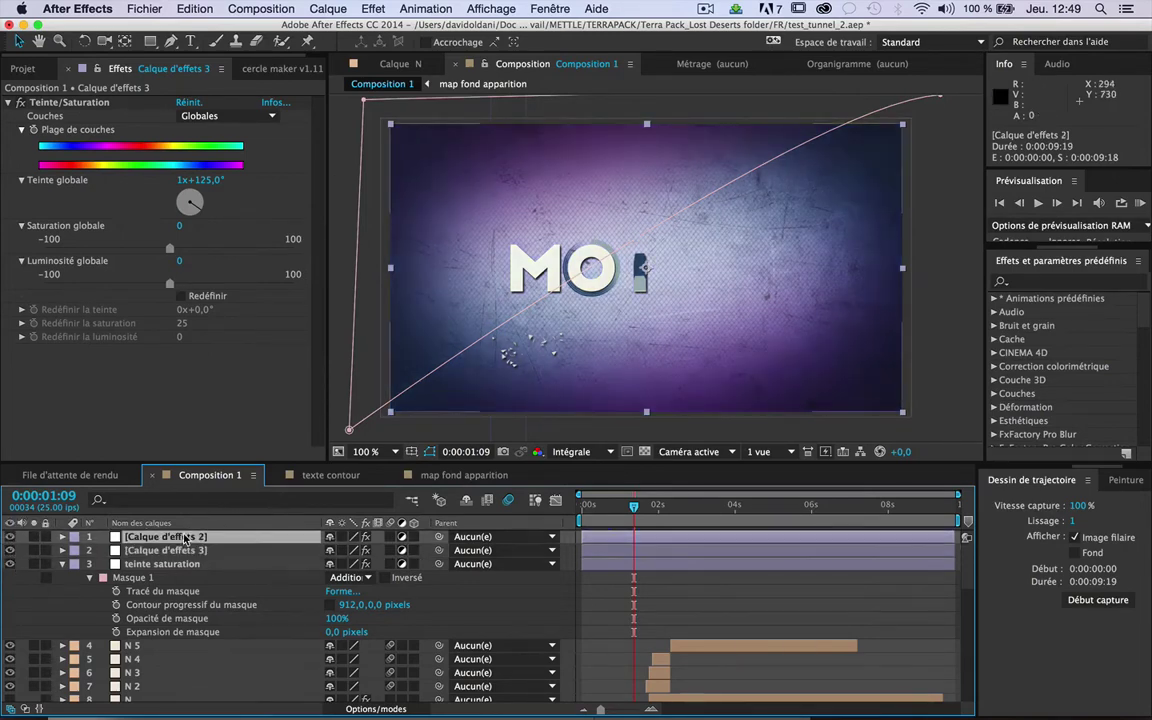
Set the Facteur of the Teinte effect on Calque d'effets 2 to 34%.
left_click(8, 102)
left_click(8, 116)
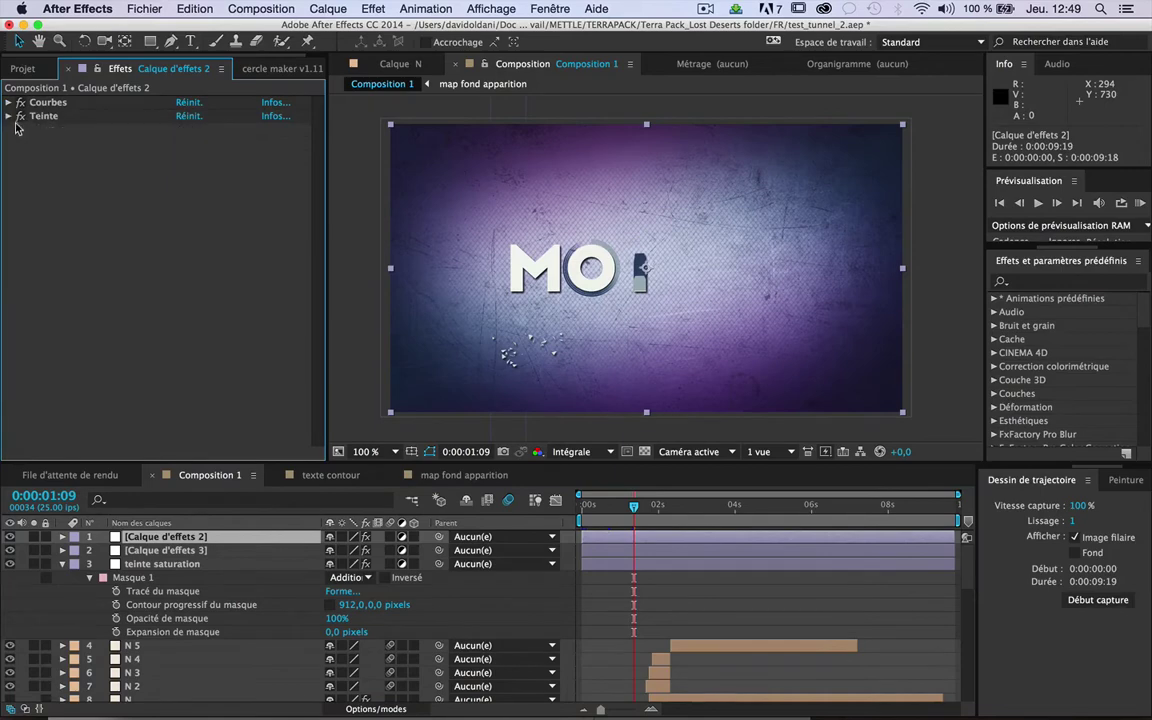
left_click(9, 116)
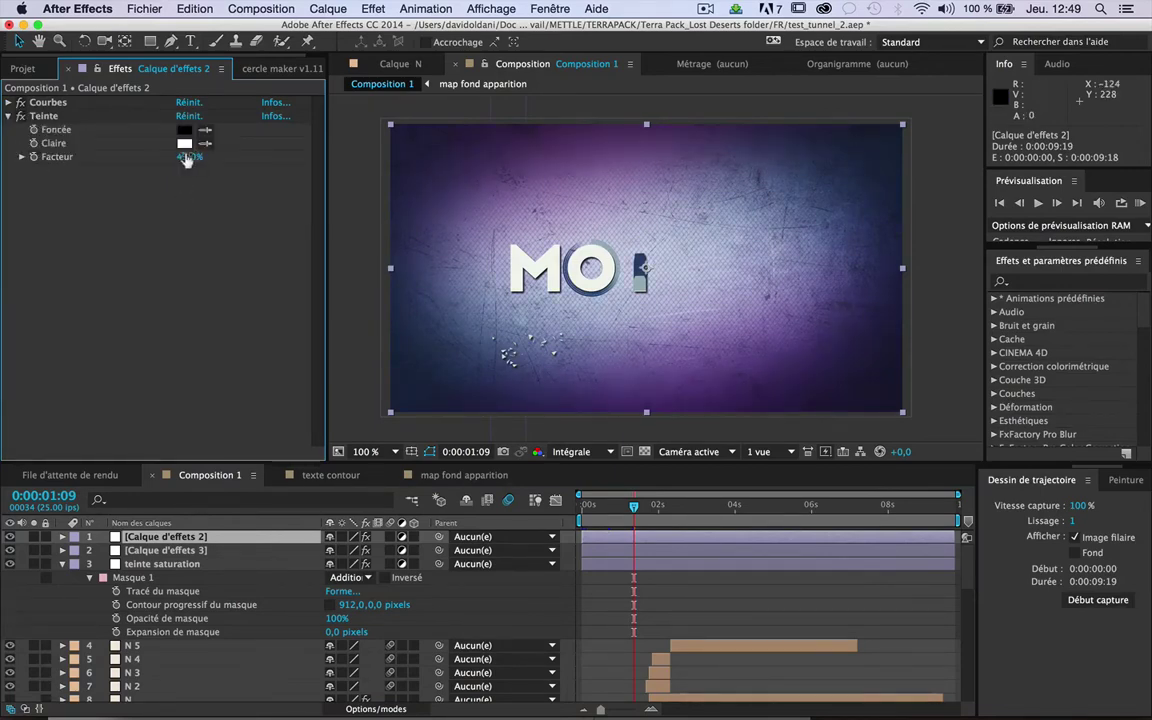
mouse_move(189, 157)
left_mouse_down()
mouse_move(170, 152)
mouse_move(195, 157)
left_mouse_up()
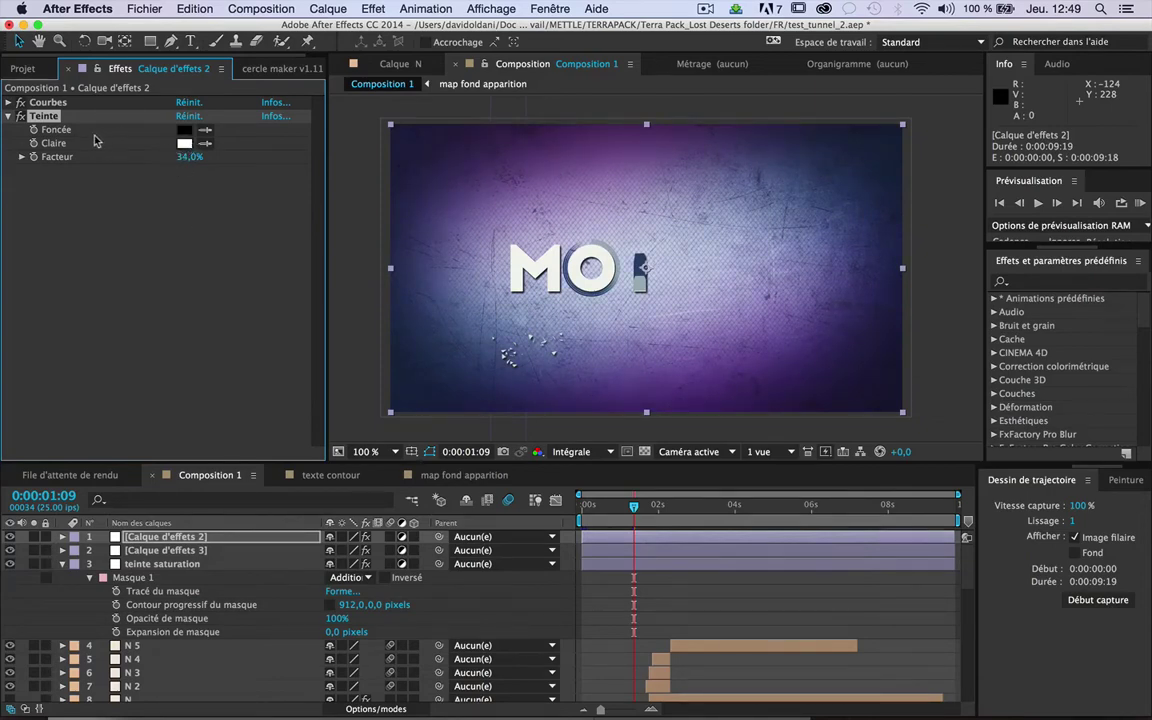
Compare the image with and without the Courbes effect on Calque d'effets 2, and collapse the teinte saturation layer.
left_click(40, 102)
left_click(9, 103)
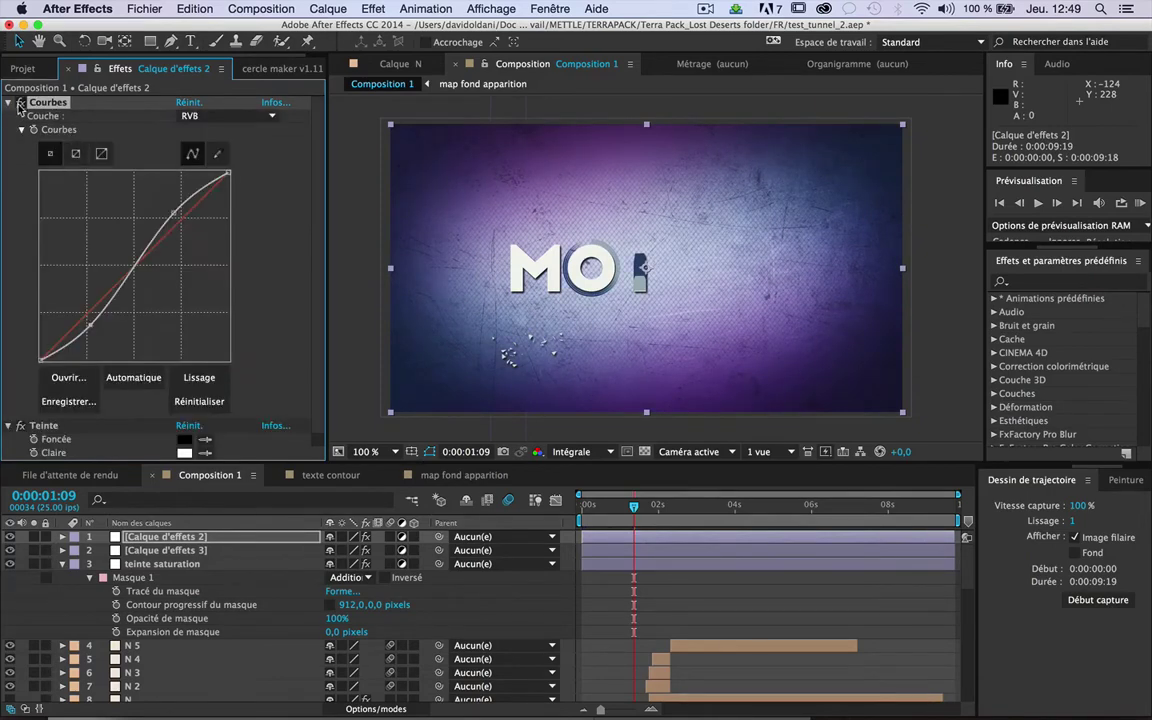
left_click(20, 103)
left_click(20, 103)
left_click(360, 305)
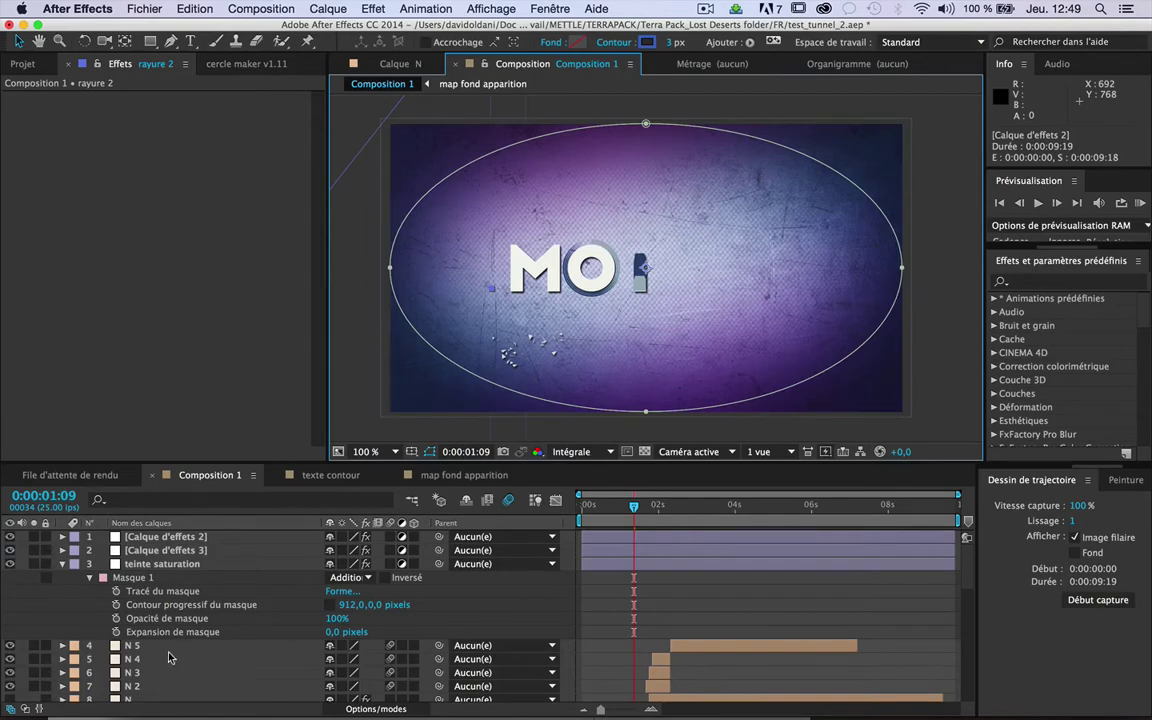
left_click(62, 563)
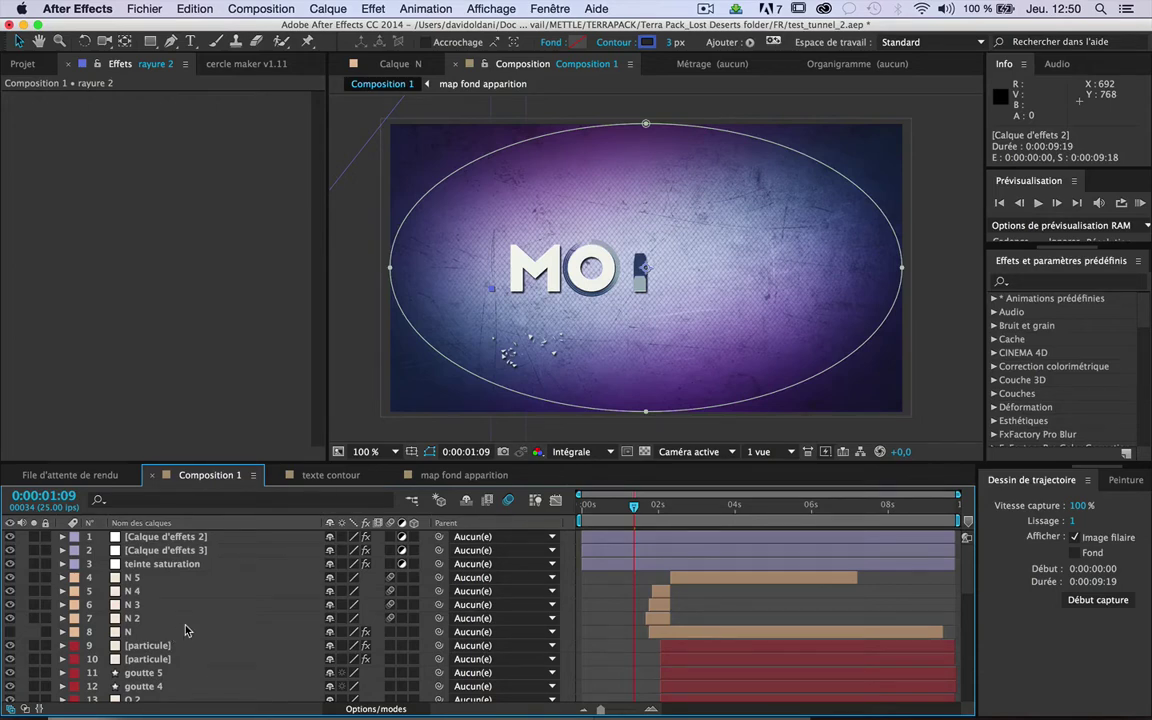
Switch to Safari and read through the motion-cafe forum thread "Sound design : comment procédez-vous ?" for software, equipment and sound sources.
left_click(130, 708)
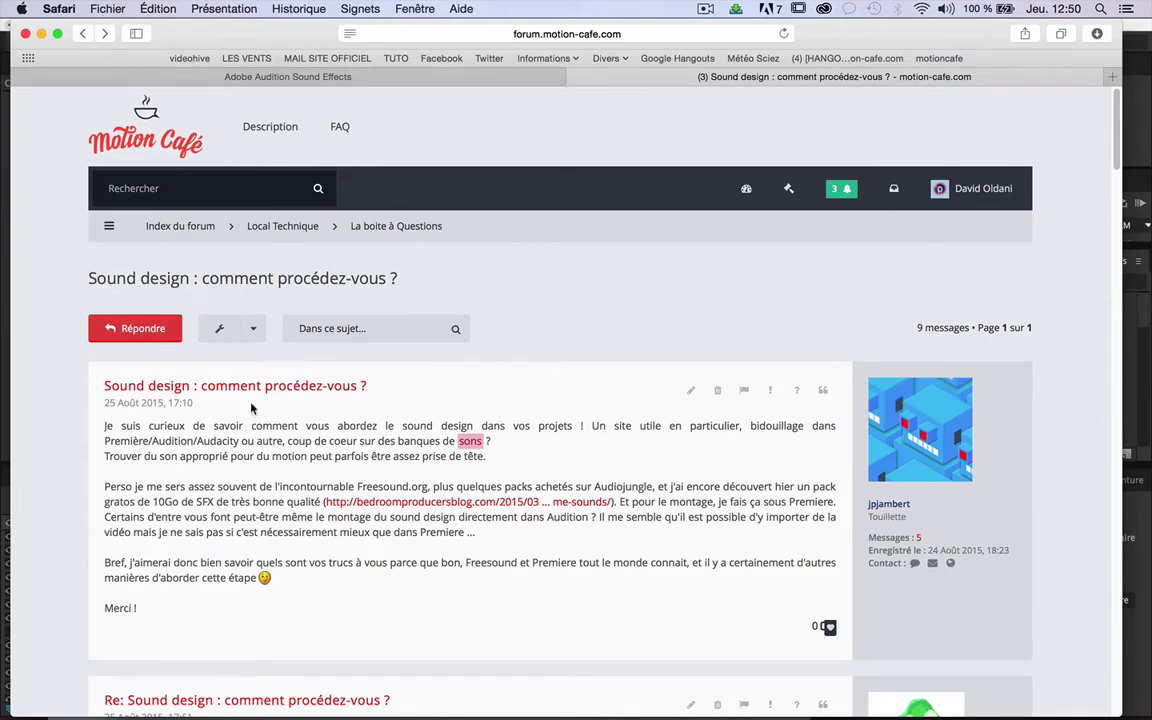
scroll(272, 328, "down", 4)
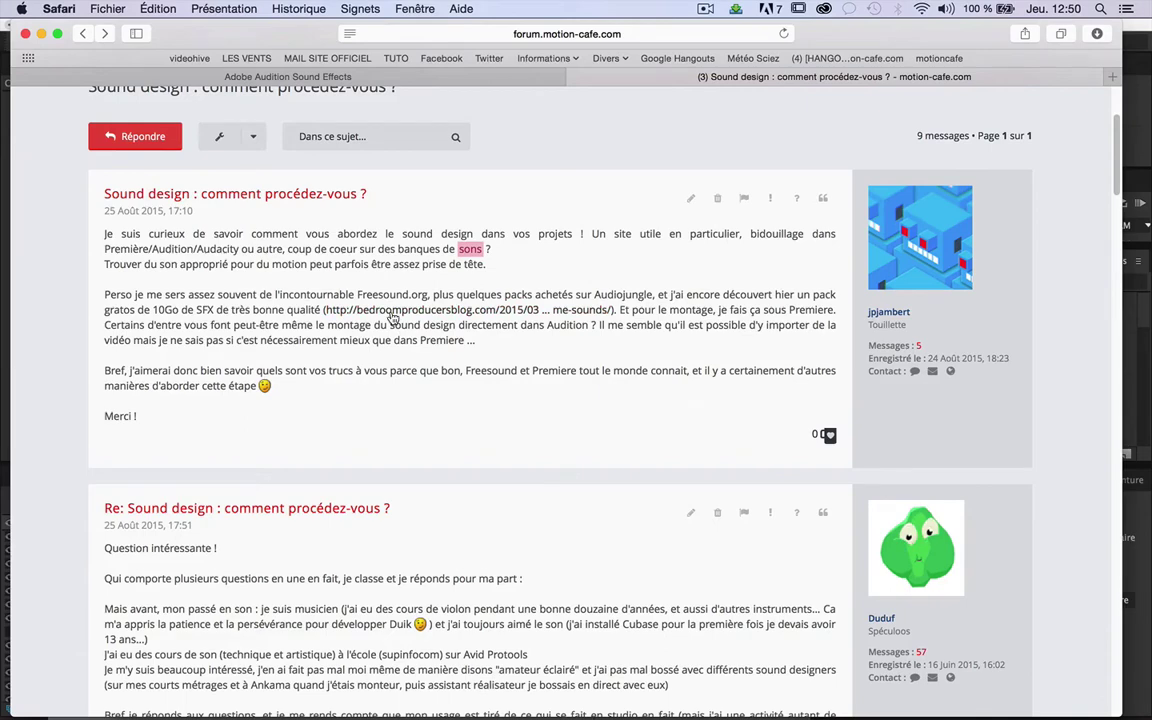
mouse_move(660, 700)
scroll(271, 410, "down", 5)
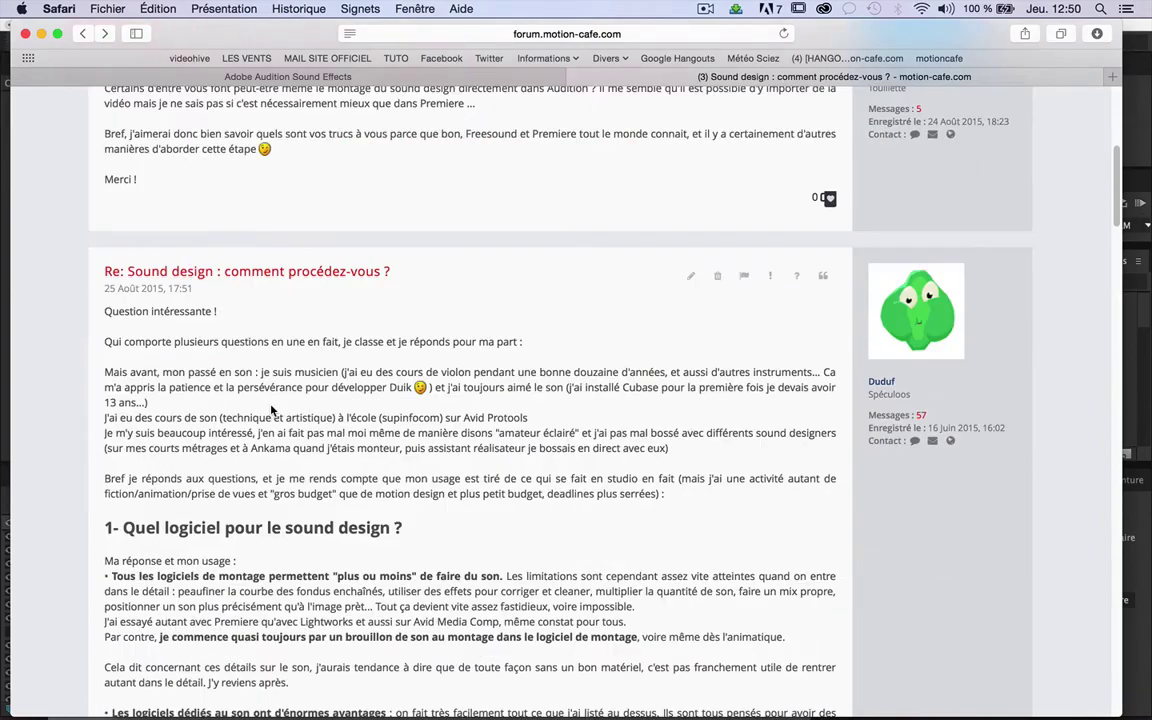
scroll(271, 410, "down", 3)
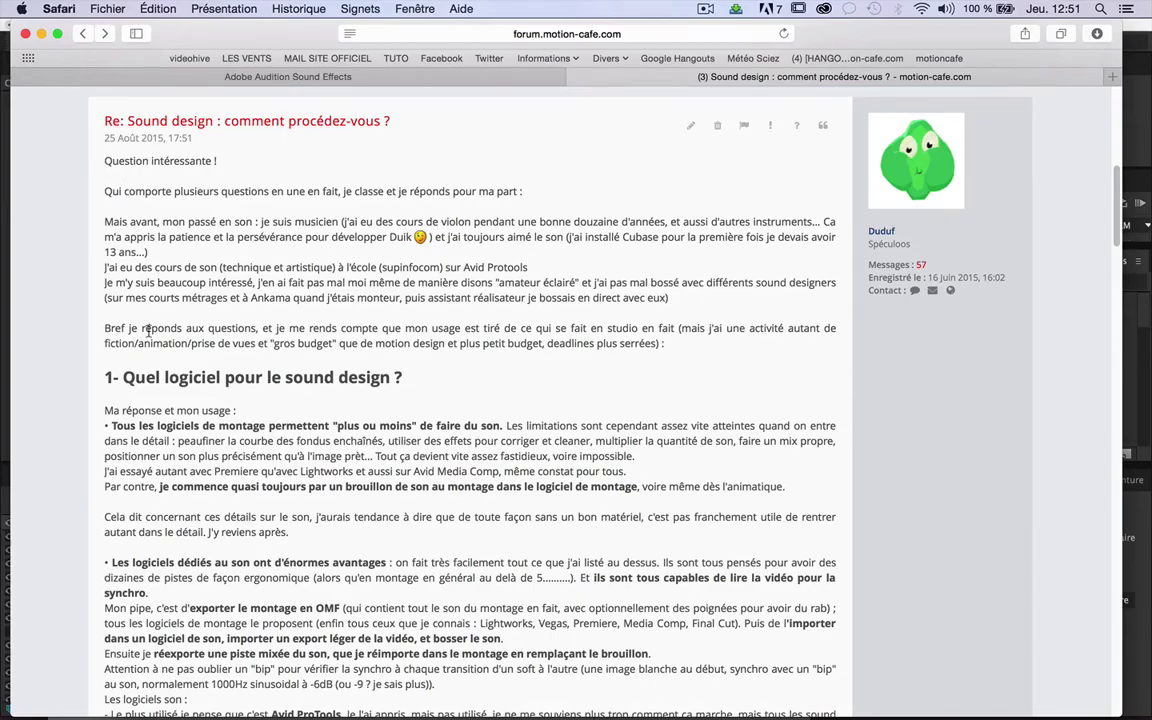
scroll(134, 298, "down", 6)
scroll(154, 343, "down", 10)
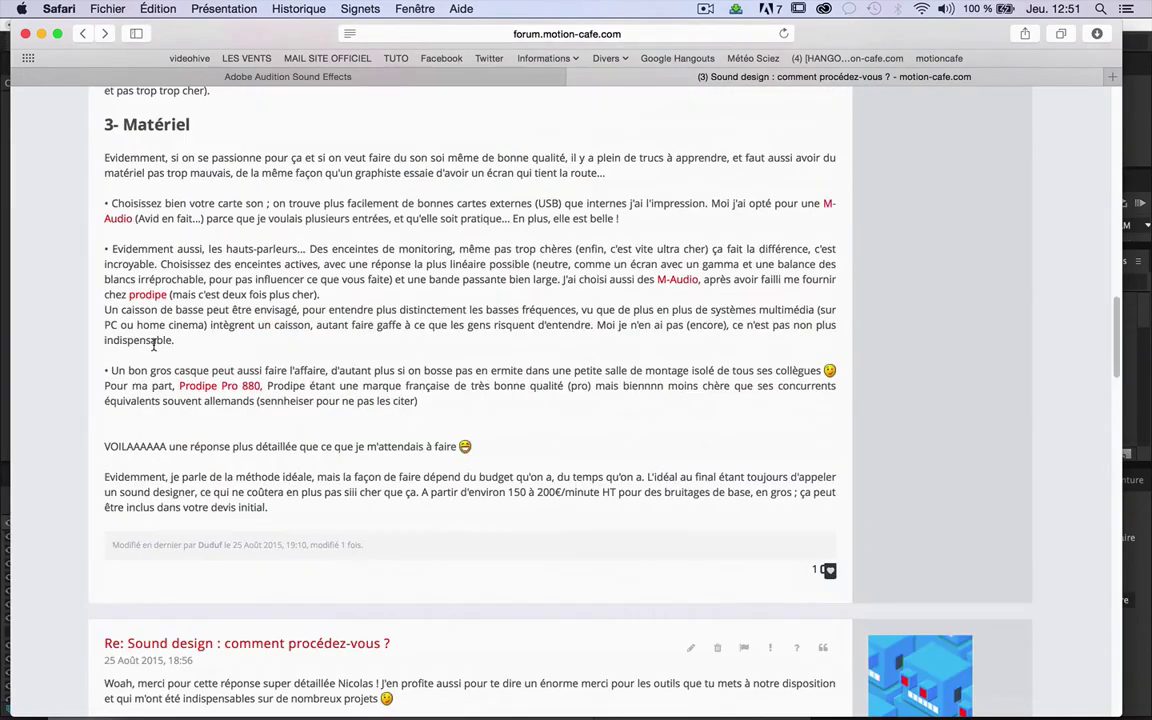
scroll(154, 343, "up", 20)
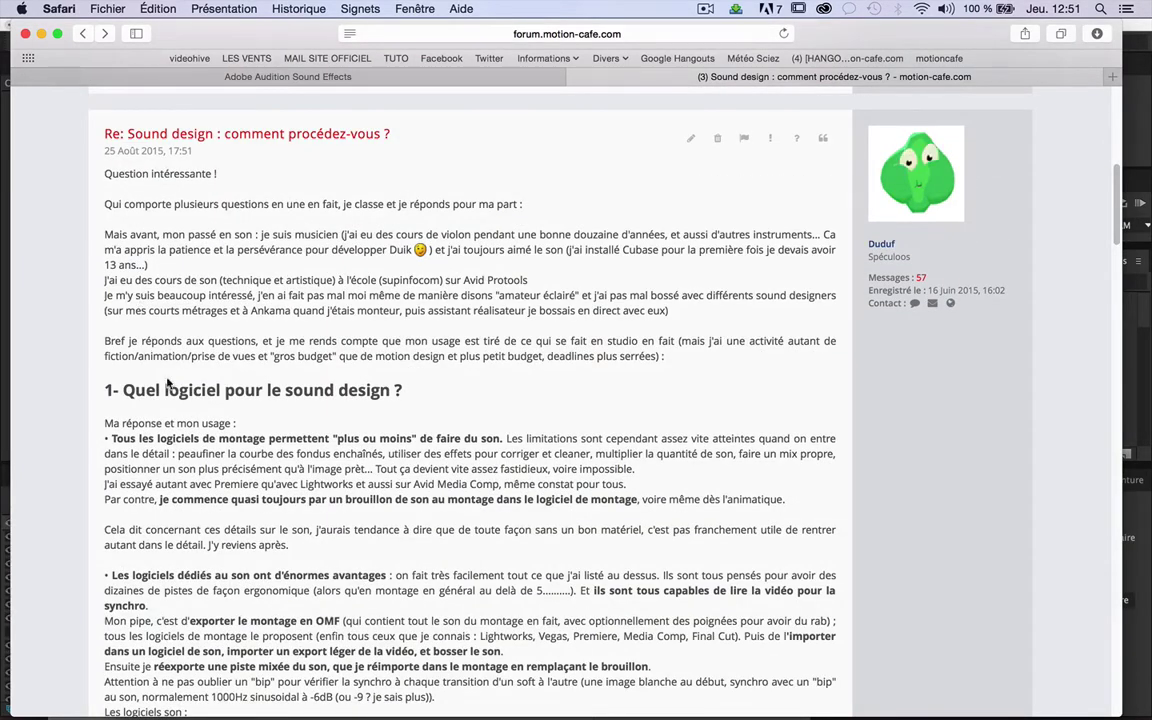
scroll(204, 308, "down", 4)
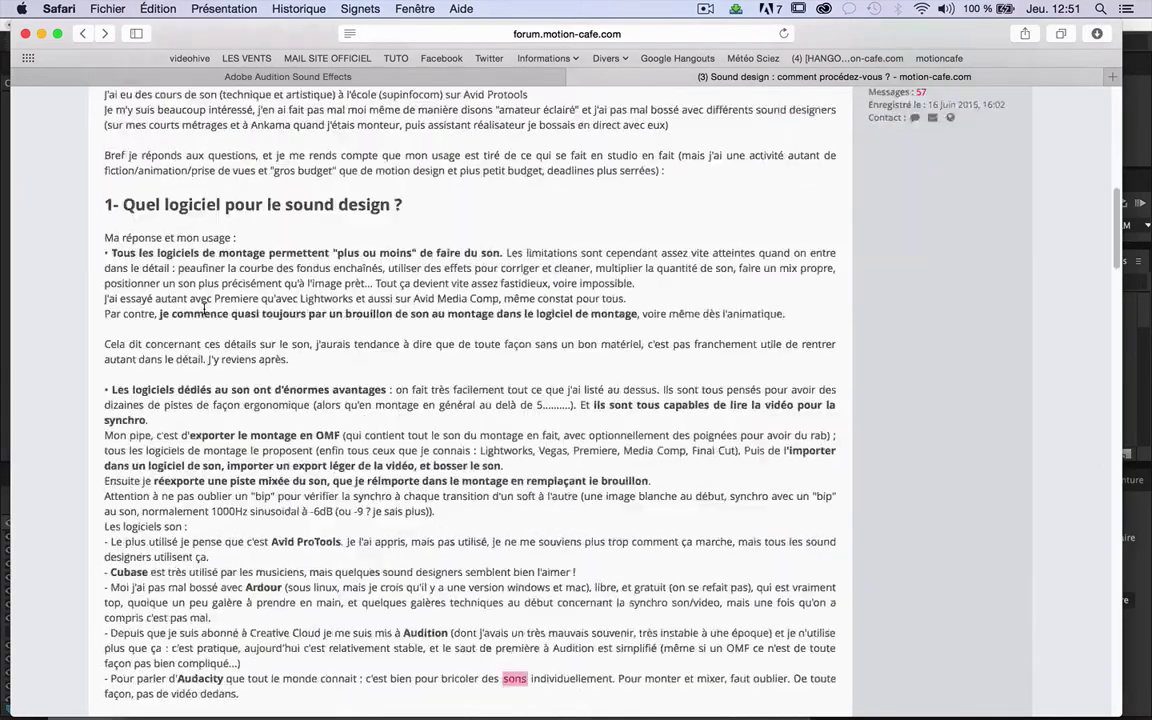
scroll(204, 308, "down", 20)
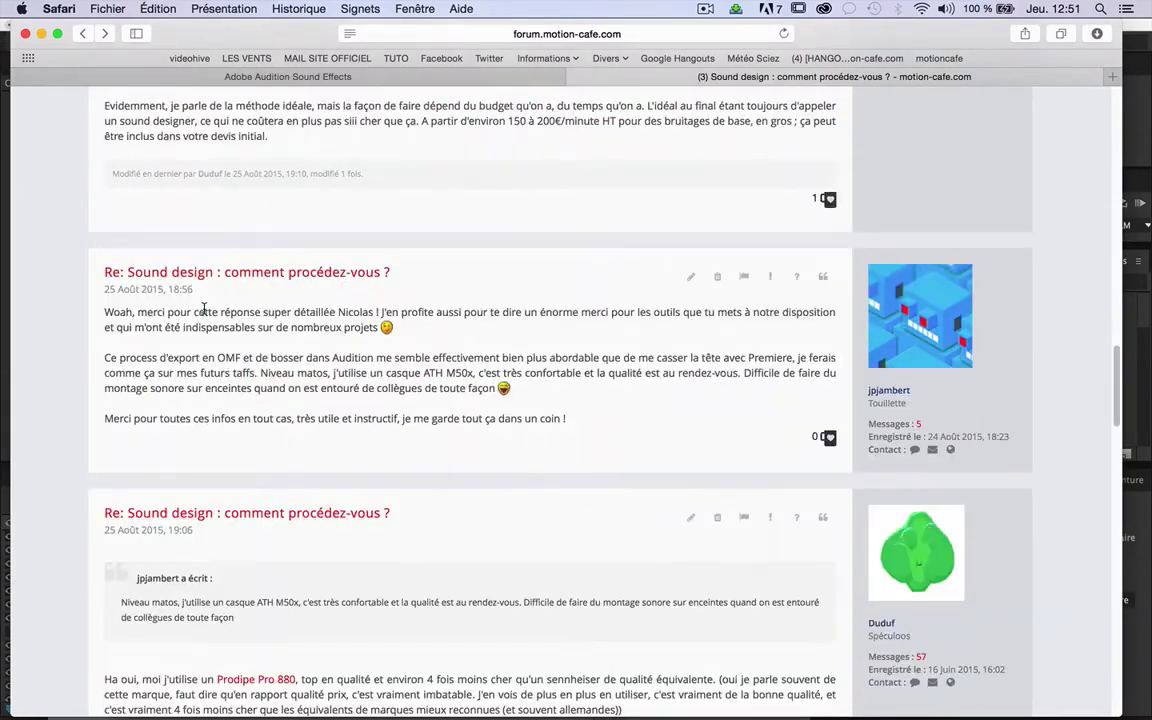
scroll(365, 335, "down", 9)
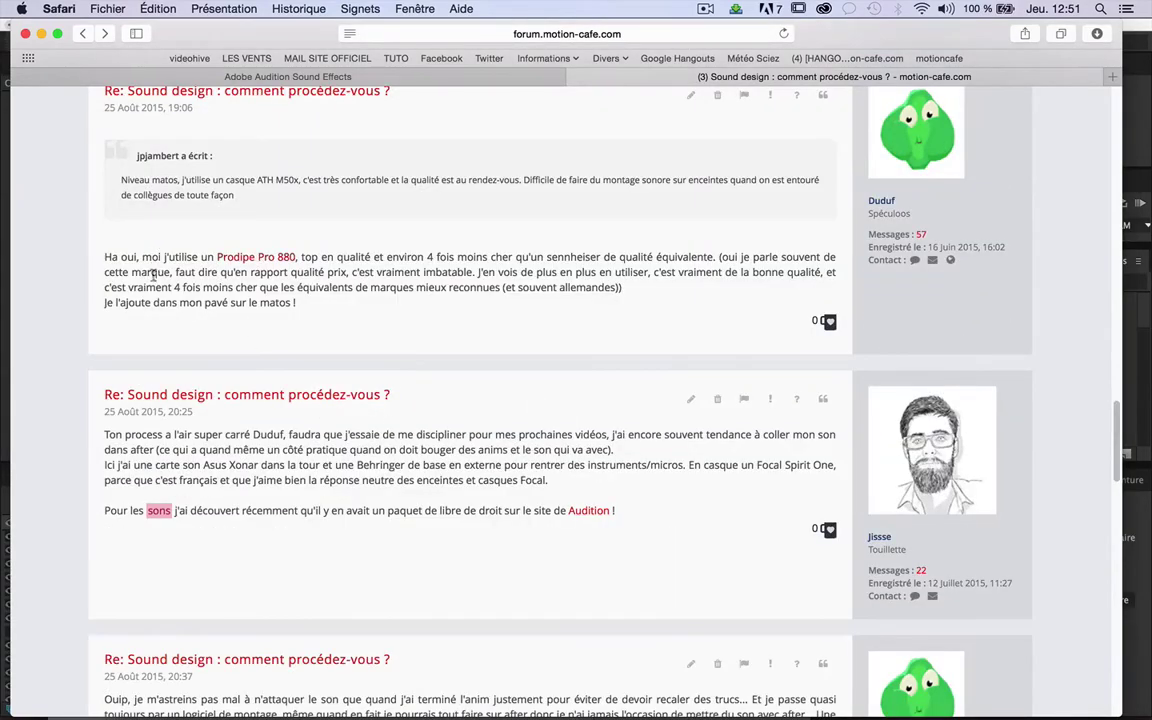
scroll(153, 274, "down", 20)
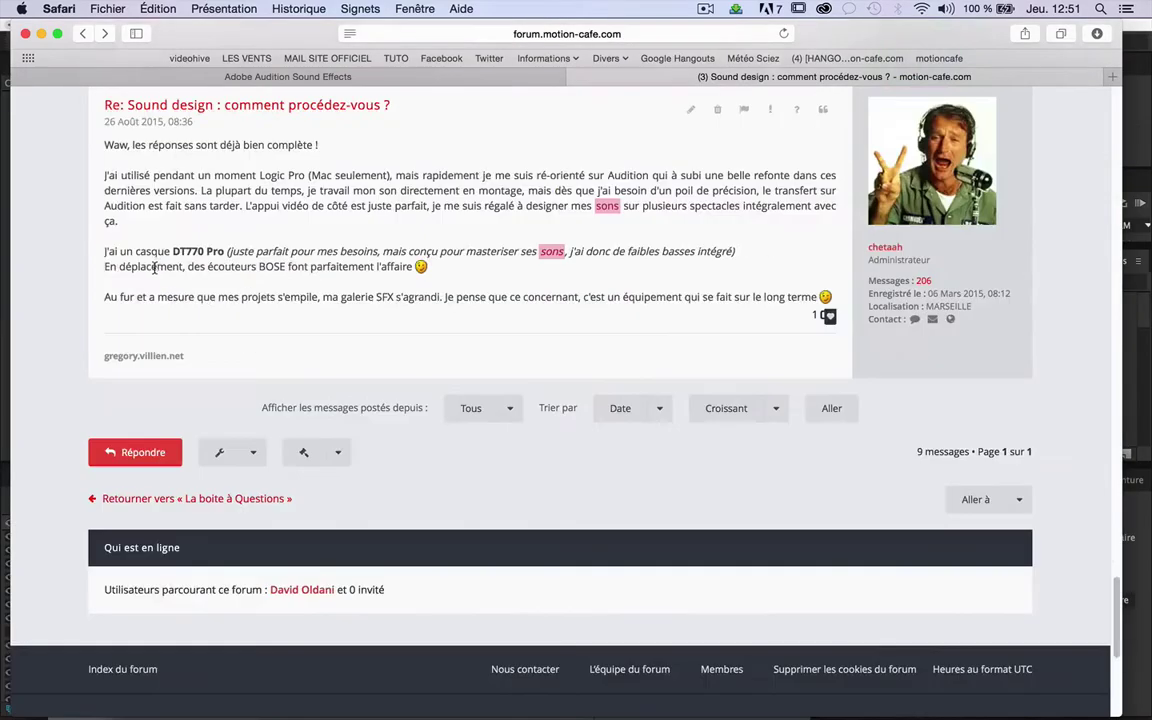
scroll(156, 280, "up", 20)
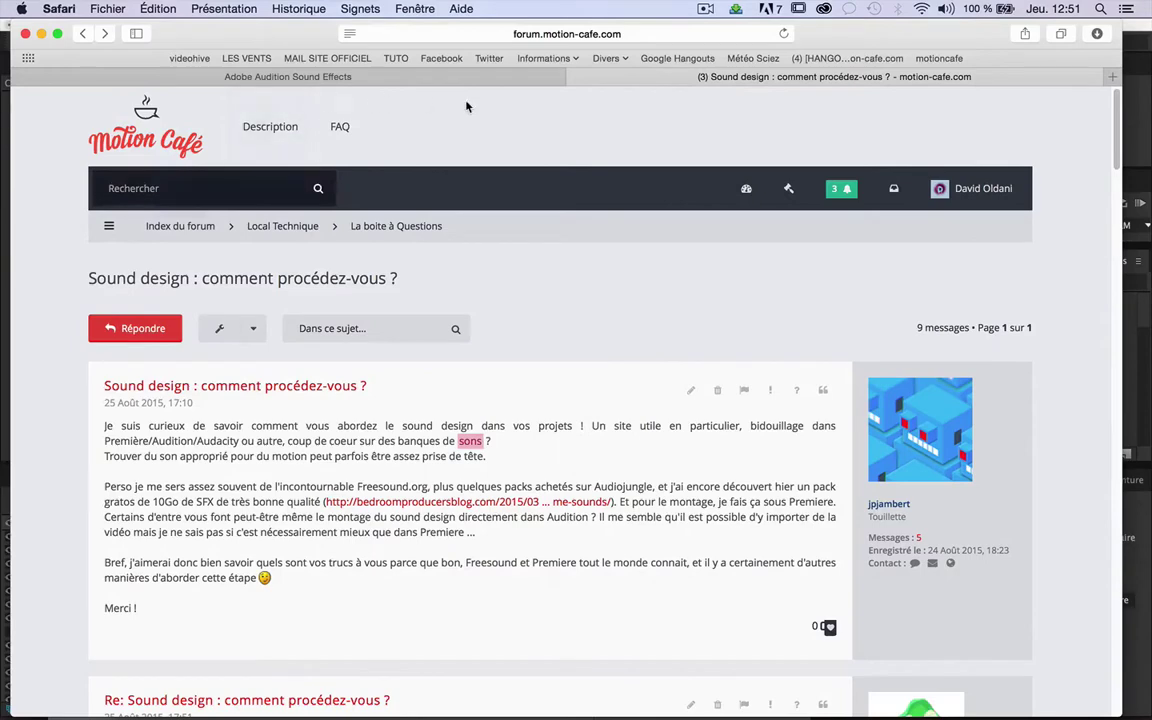
Look through the sound effect packs on the Adobe Audition Sound Effects page and show the page's full web address.
left_click(303, 78)
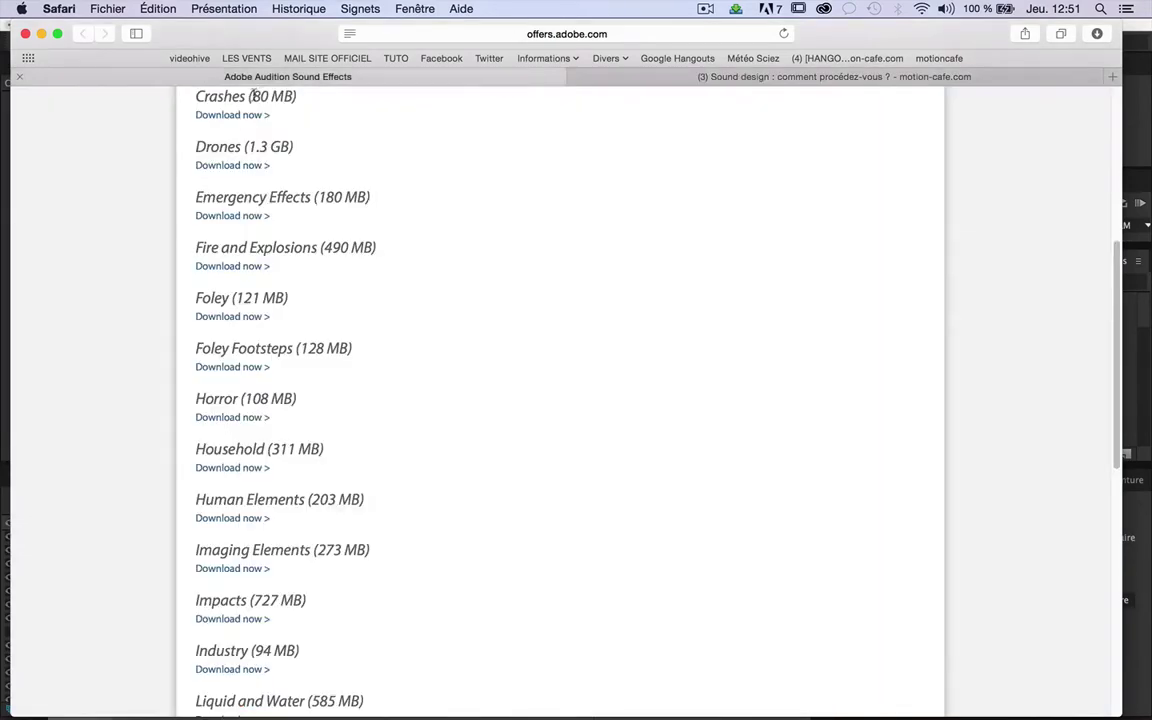
scroll(243, 258, "up", 5)
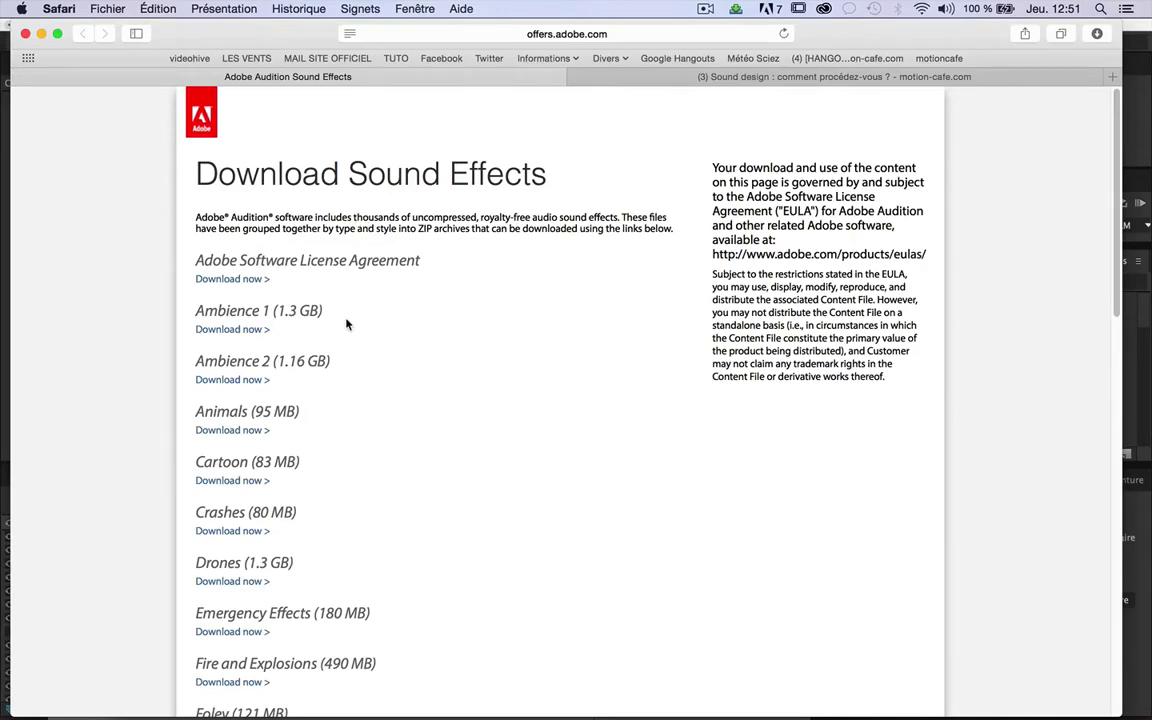
scroll(347, 323, "down", 6)
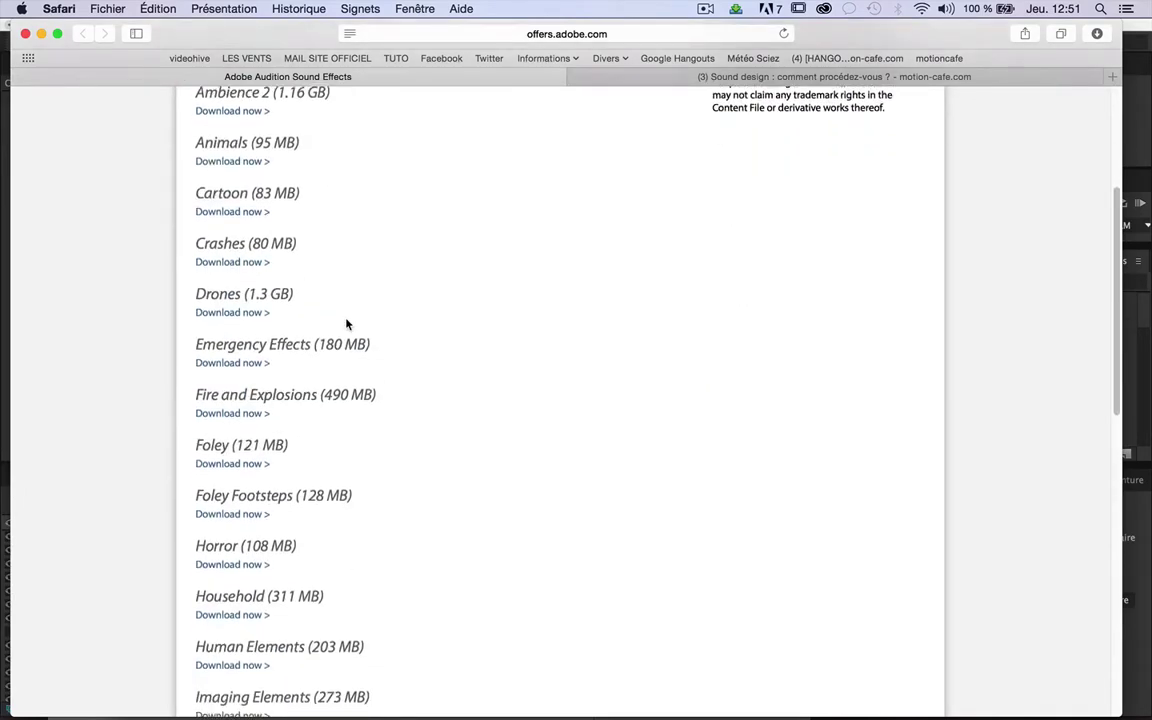
scroll(322, 370, "down", 7)
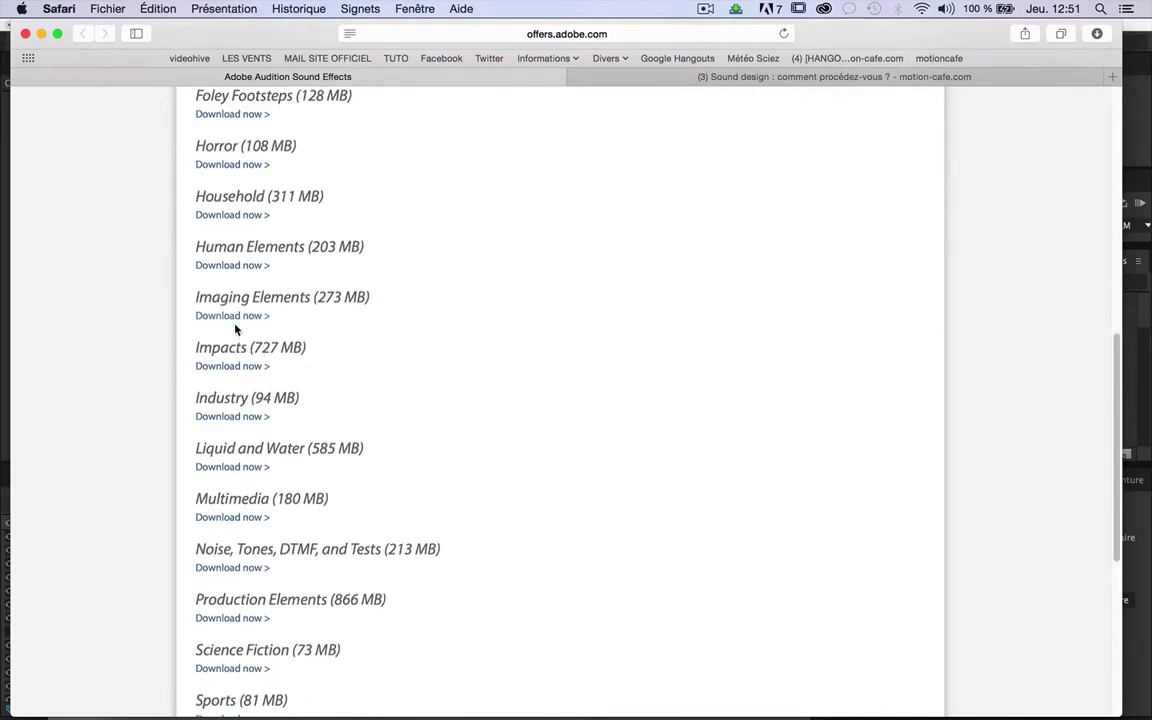
scroll(236, 328, "down", 7)
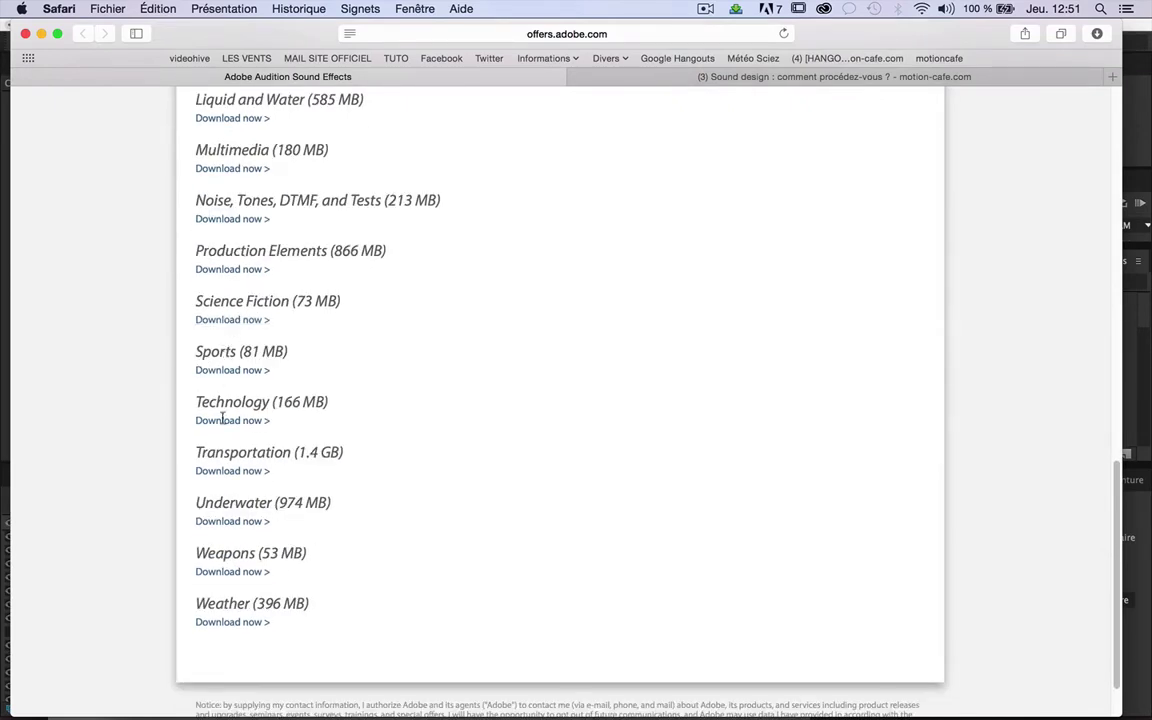
scroll(216, 388, "up", 4)
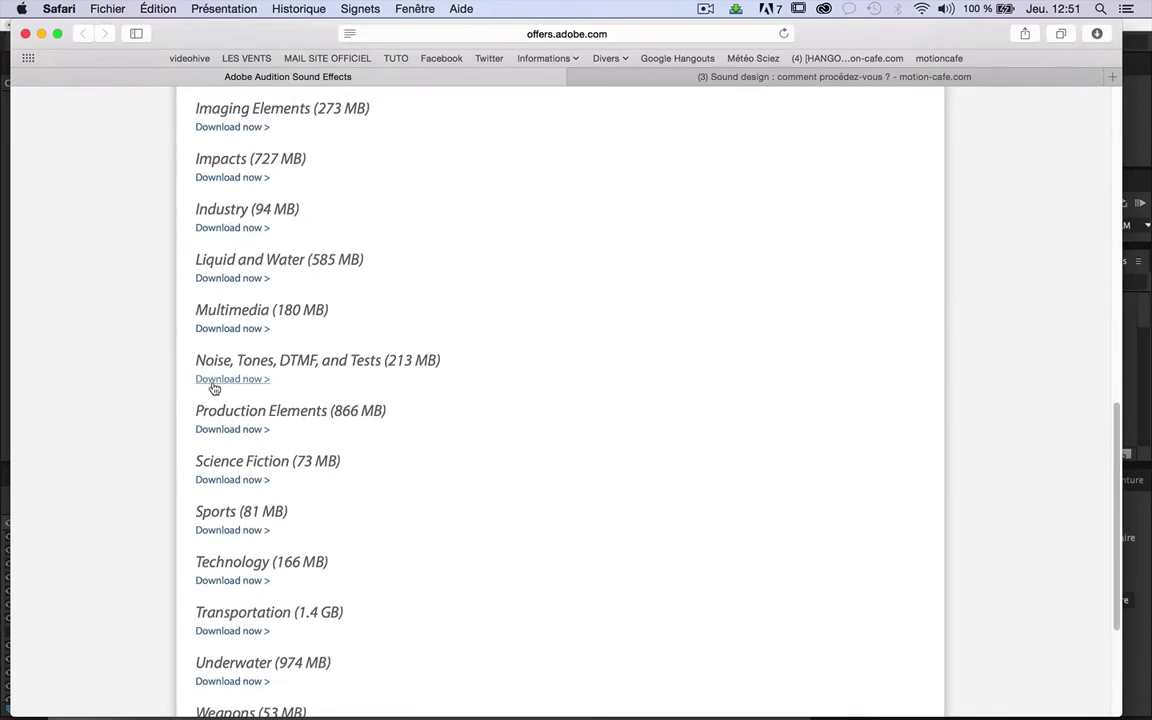
scroll(214, 388, "up", 6)
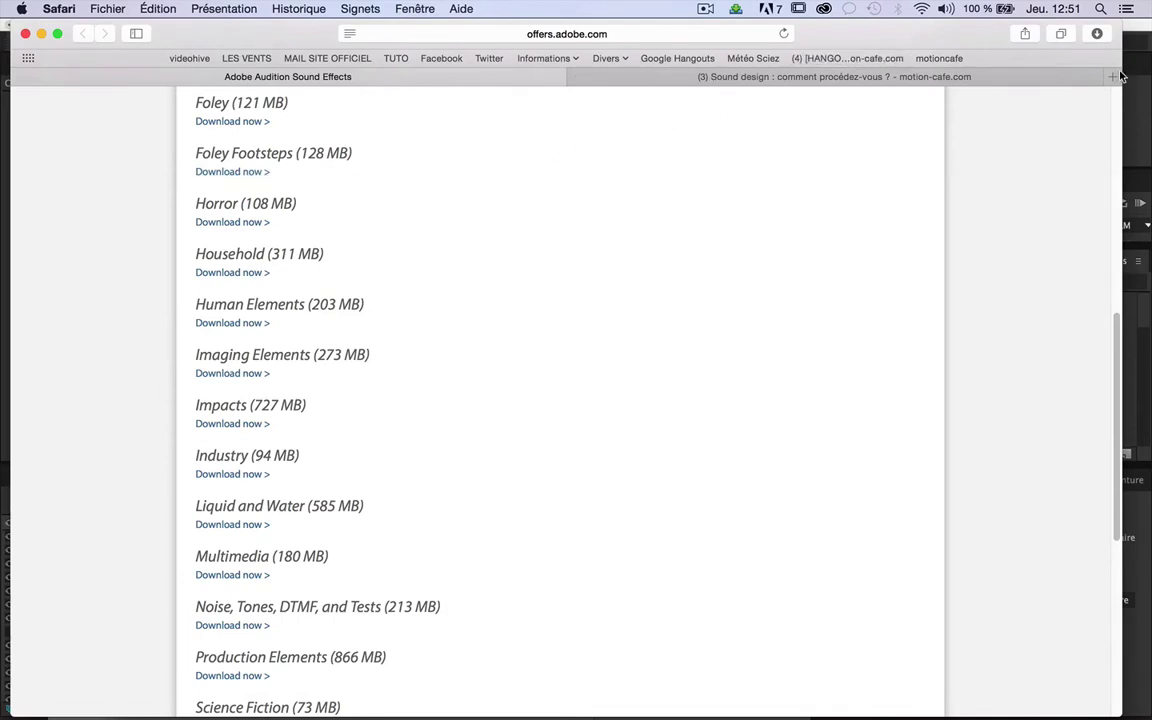
left_click(549, 33)
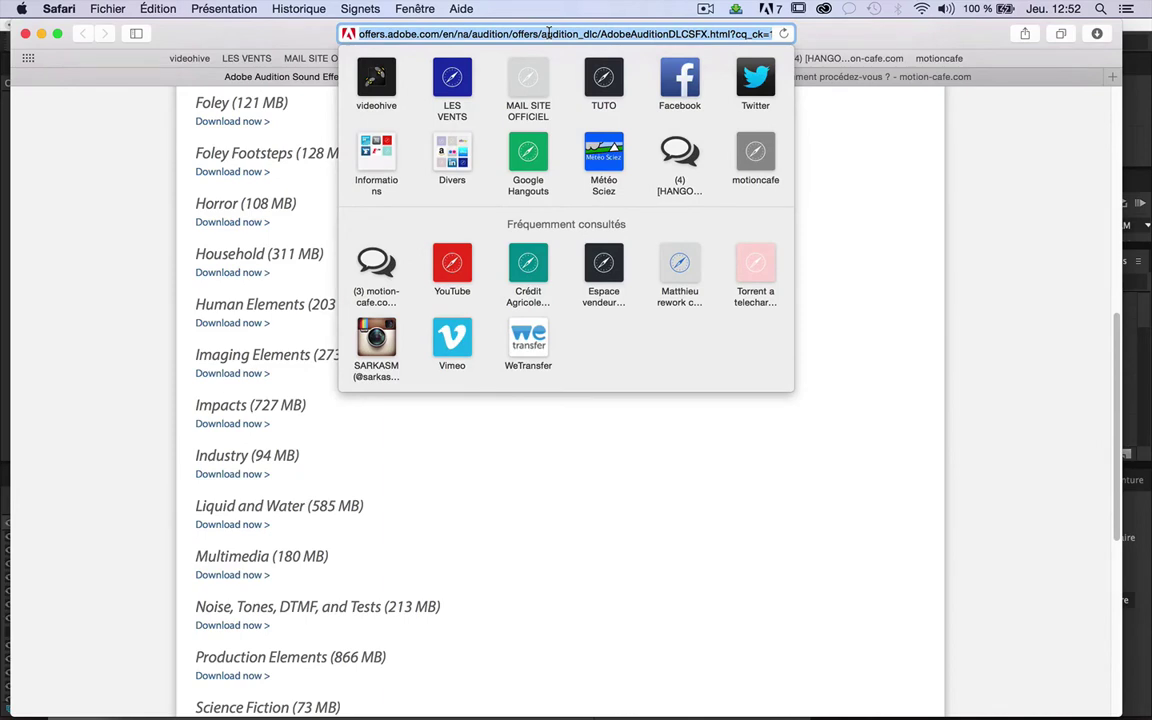
Search the web for "universalsoundbank", open the Universal-soundbank site and look through its home page of free sounds.
type("universal")
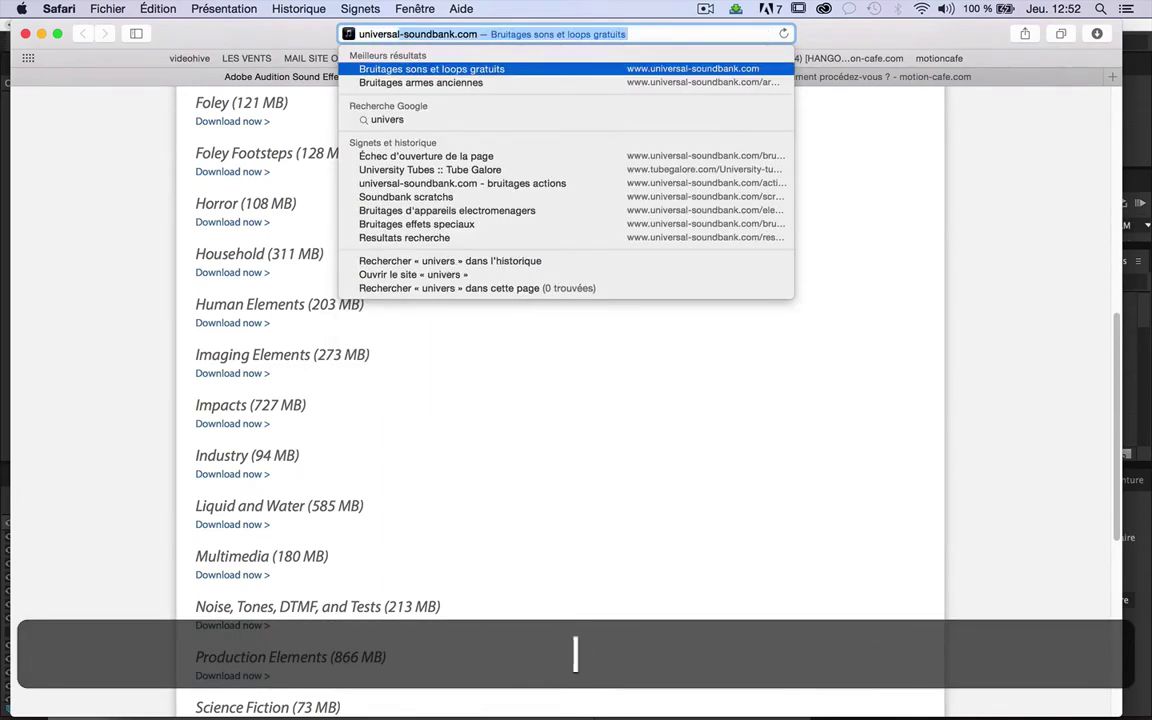
type("soundbank")
key("Return")
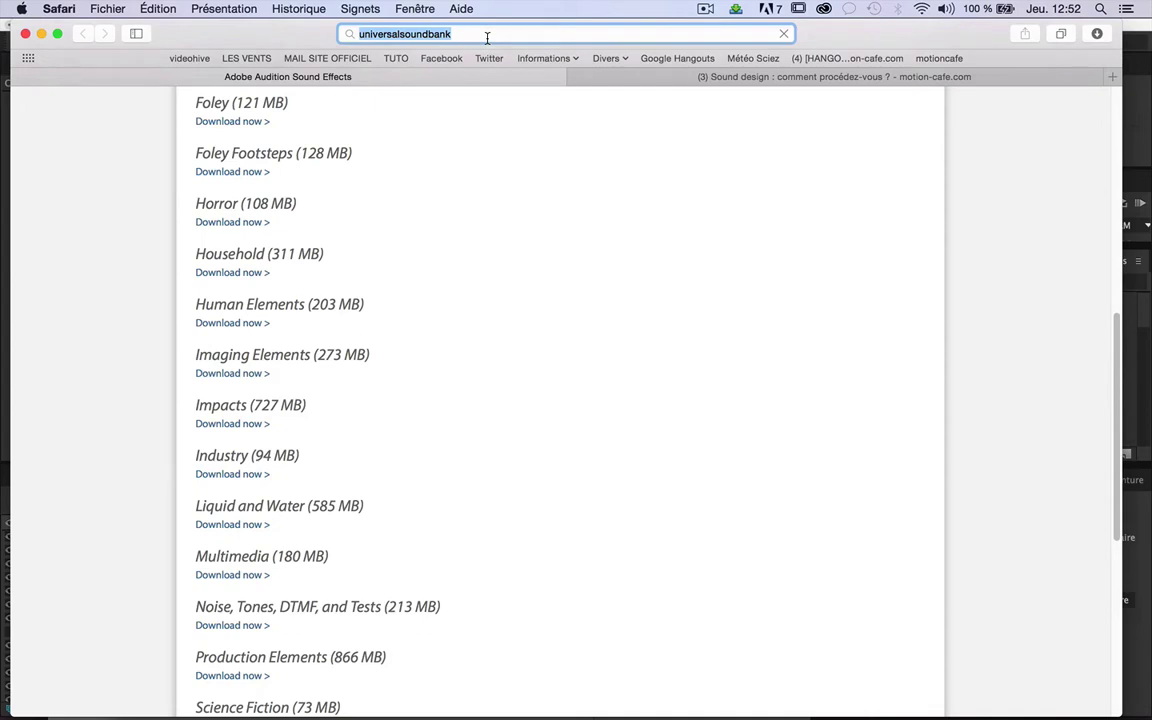
left_click(487, 34)
key("Return")
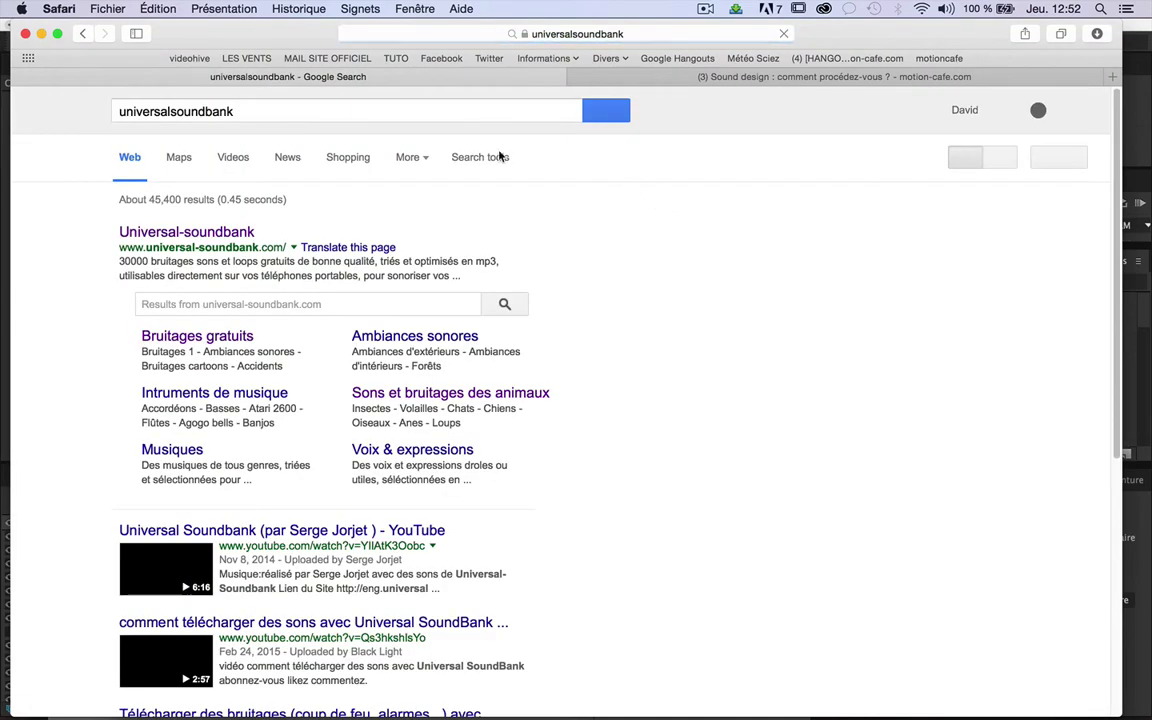
left_click(172, 236)
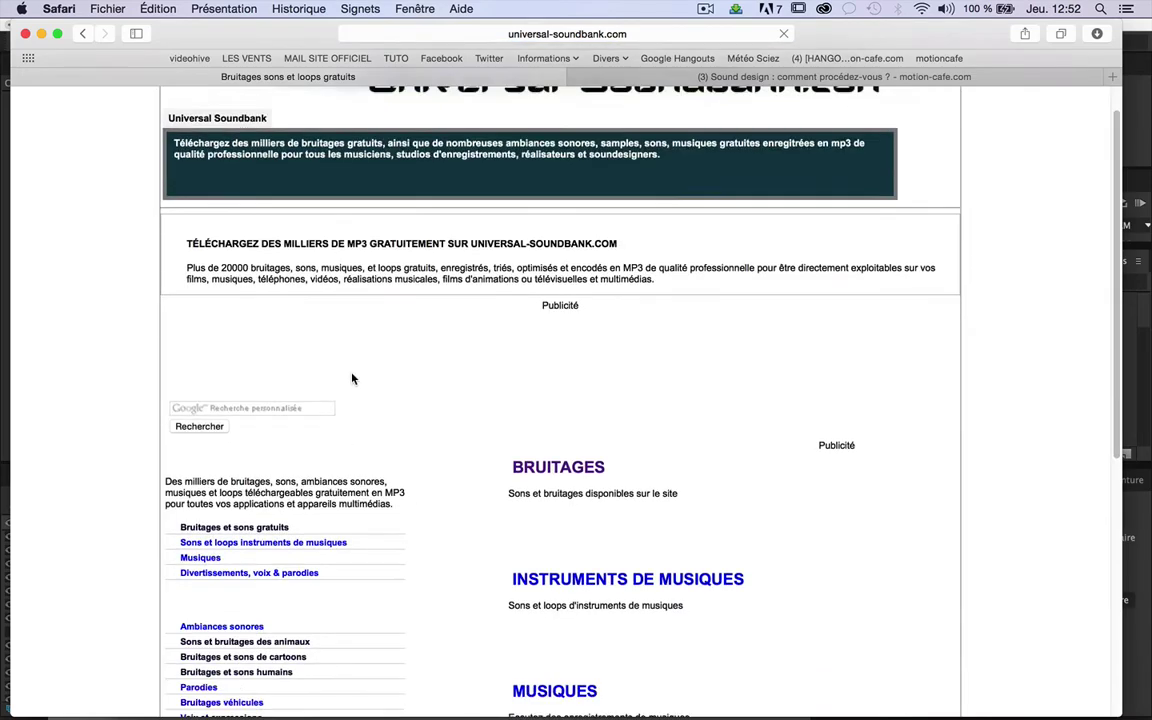
scroll(353, 380, "down", 3)
scroll(353, 380, "up", 3)
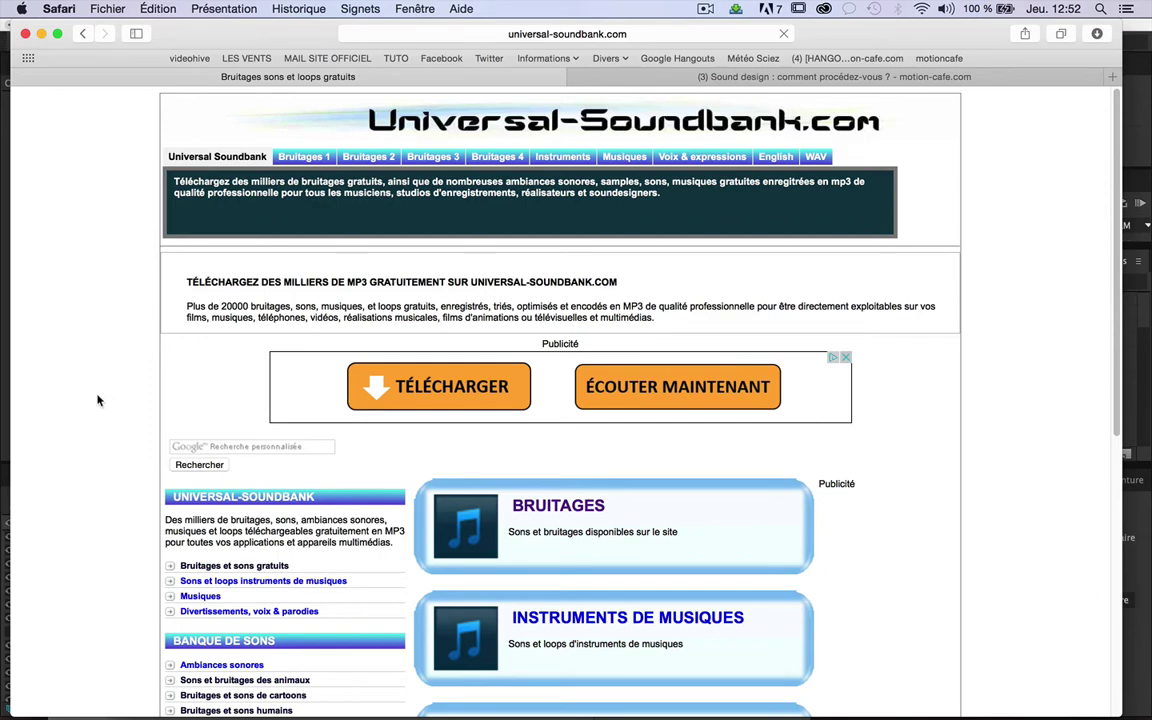
Switch to After Effects and start importing a file into the project.
mouse_move(195, 712)
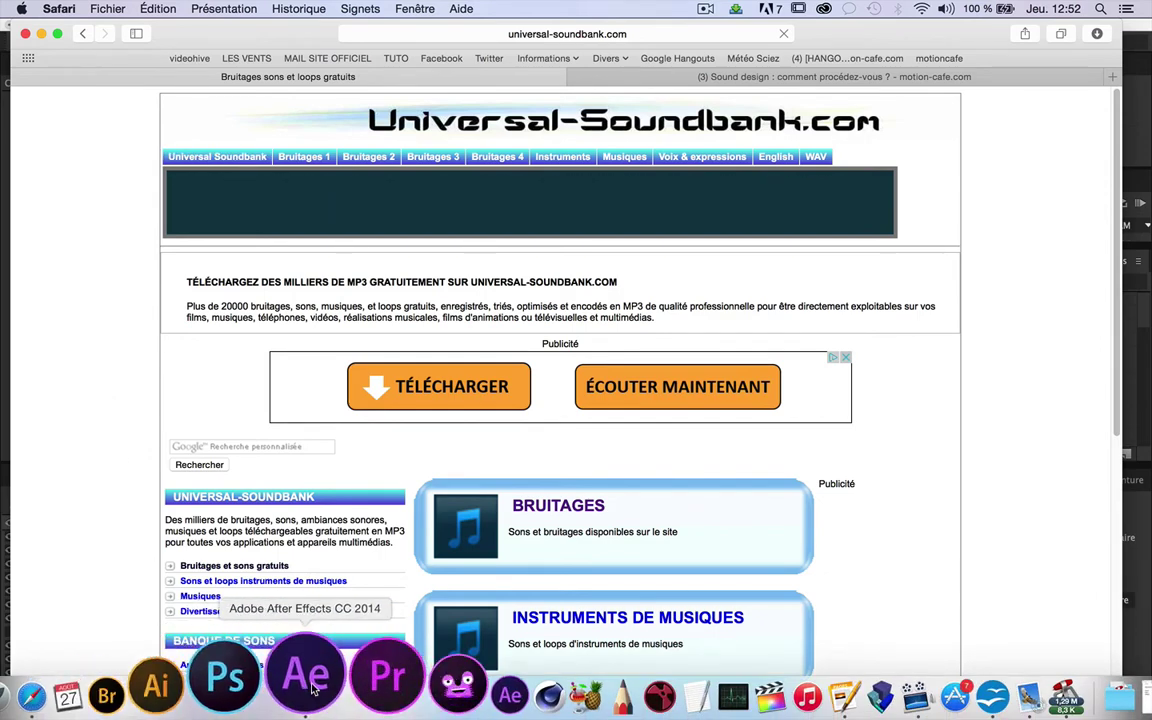
left_click(310, 685)
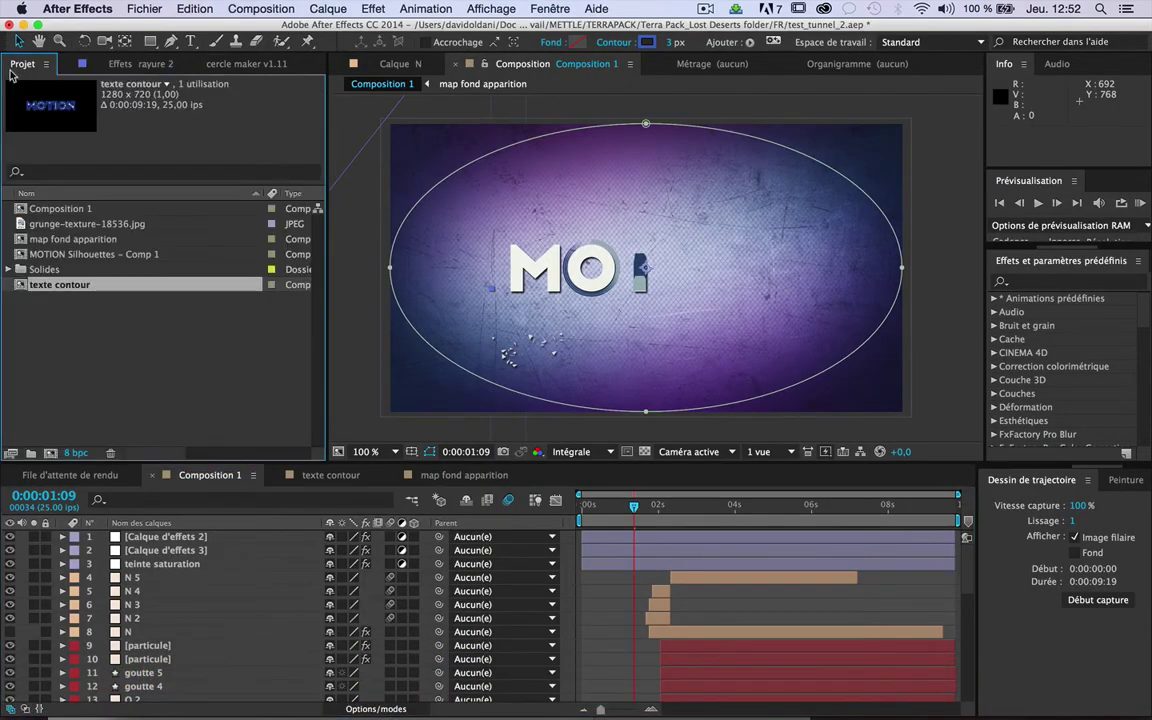
left_click(97, 351)
left_click(379, 357)
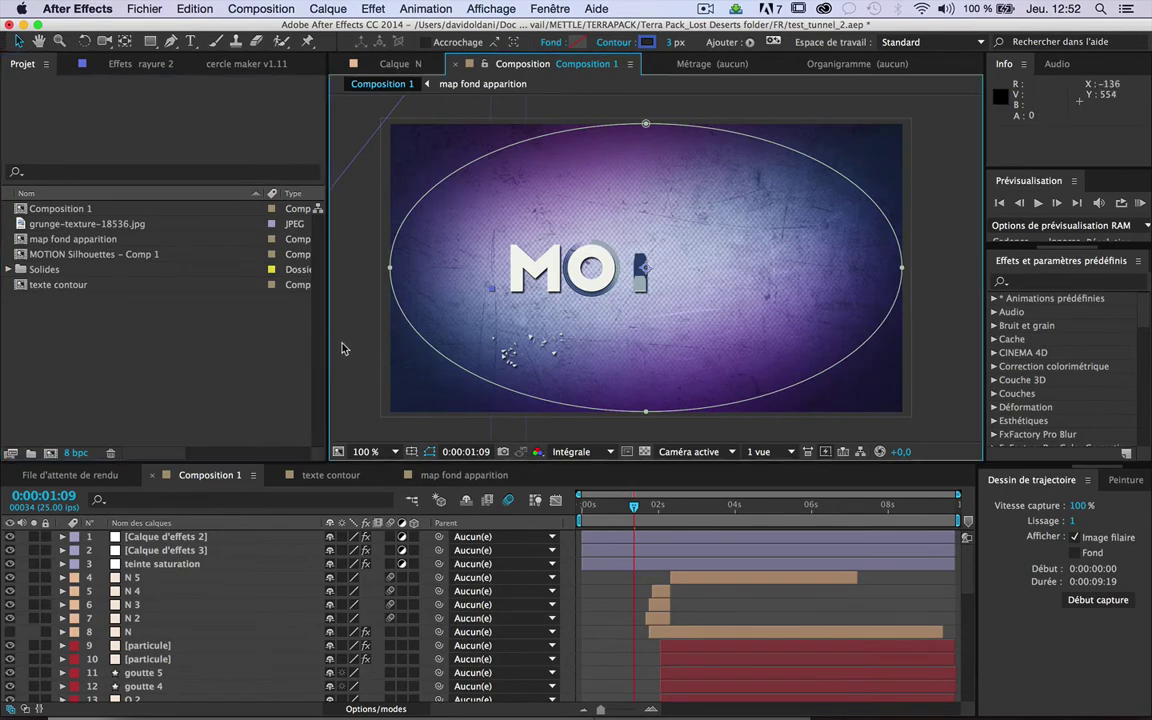
left_click(148, 328)
key("super+i")
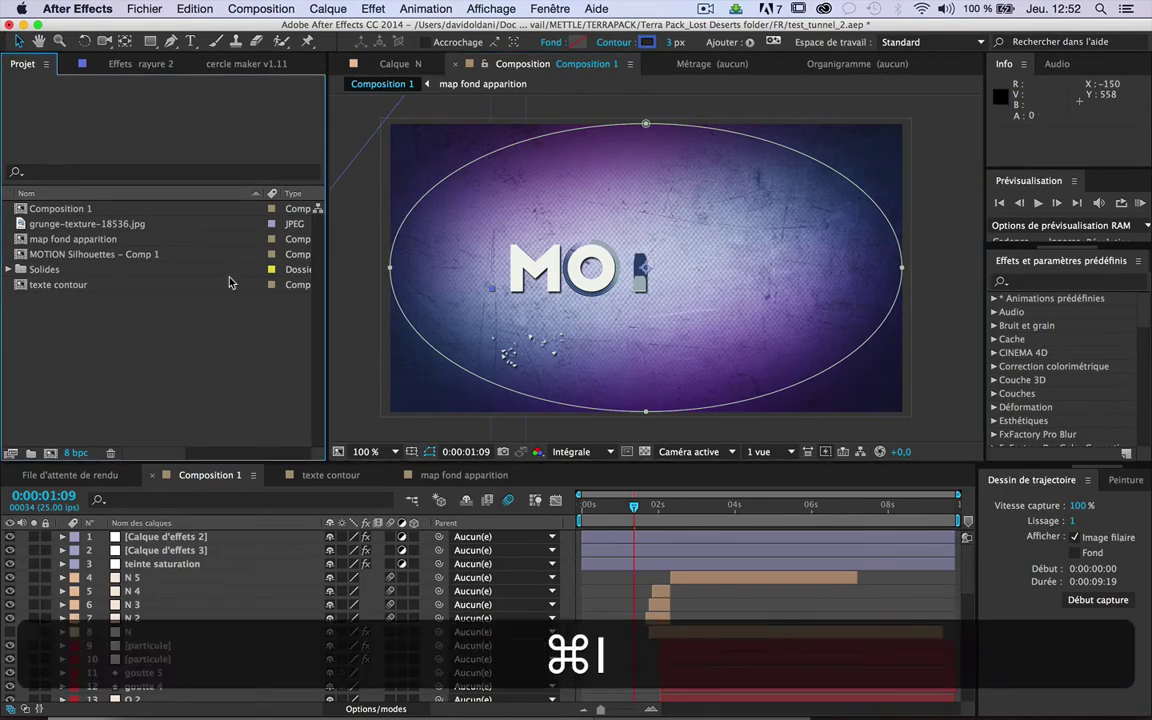
Browse from Documents to the AUDITION SOUND DESIGN folder inside SONS_BRUITAGES_VIDEO, and shift the import dialog aside to show more folders.
left_click(166, 161)
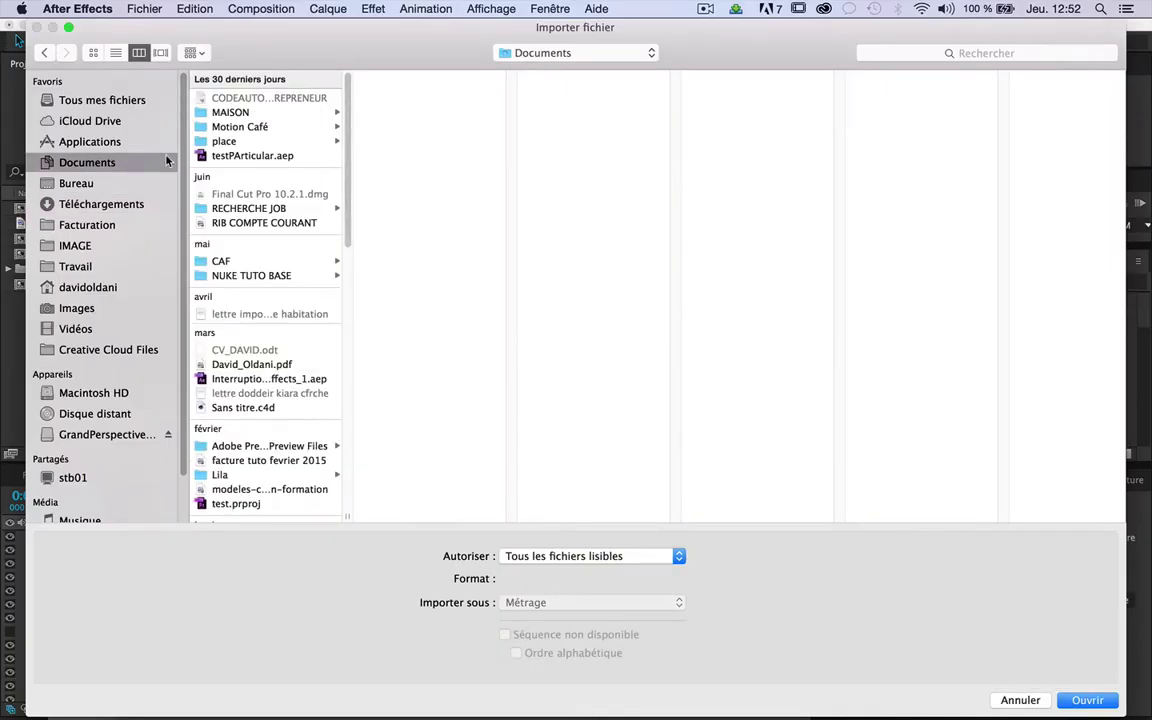
scroll(226, 206, "down", 10)
scroll(240, 290, "up", 3)
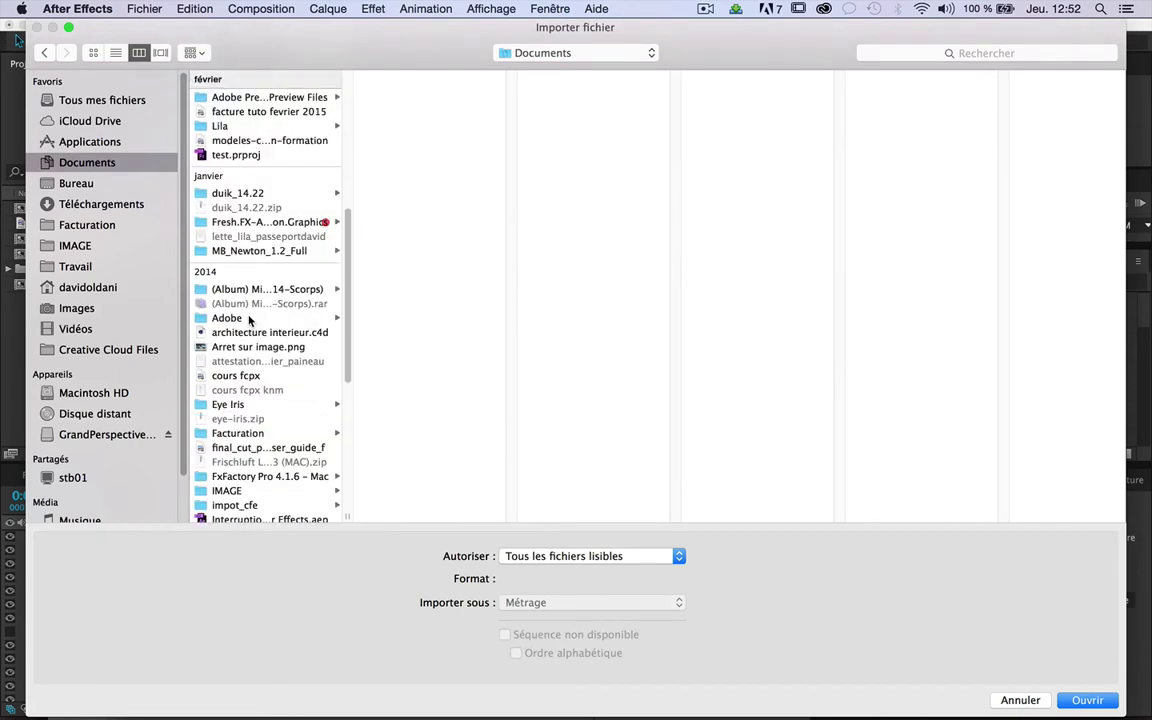
scroll(249, 320, "up", 1)
scroll(249, 320, "down", 10)
left_click(268, 443)
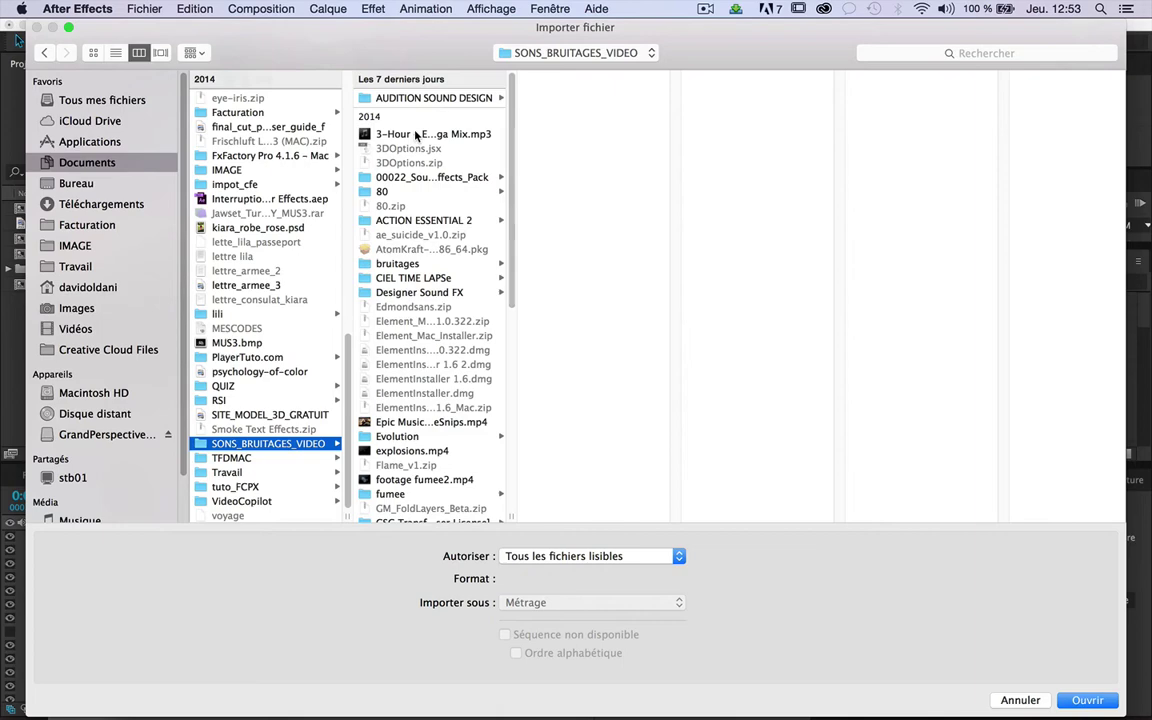
left_click(374, 96)
left_click_drag(498, 22, 63, 47)
Look through the sound files in the Ambience_1, Animals-2 and Human Elements-2 folders.
left_click(115, 158)
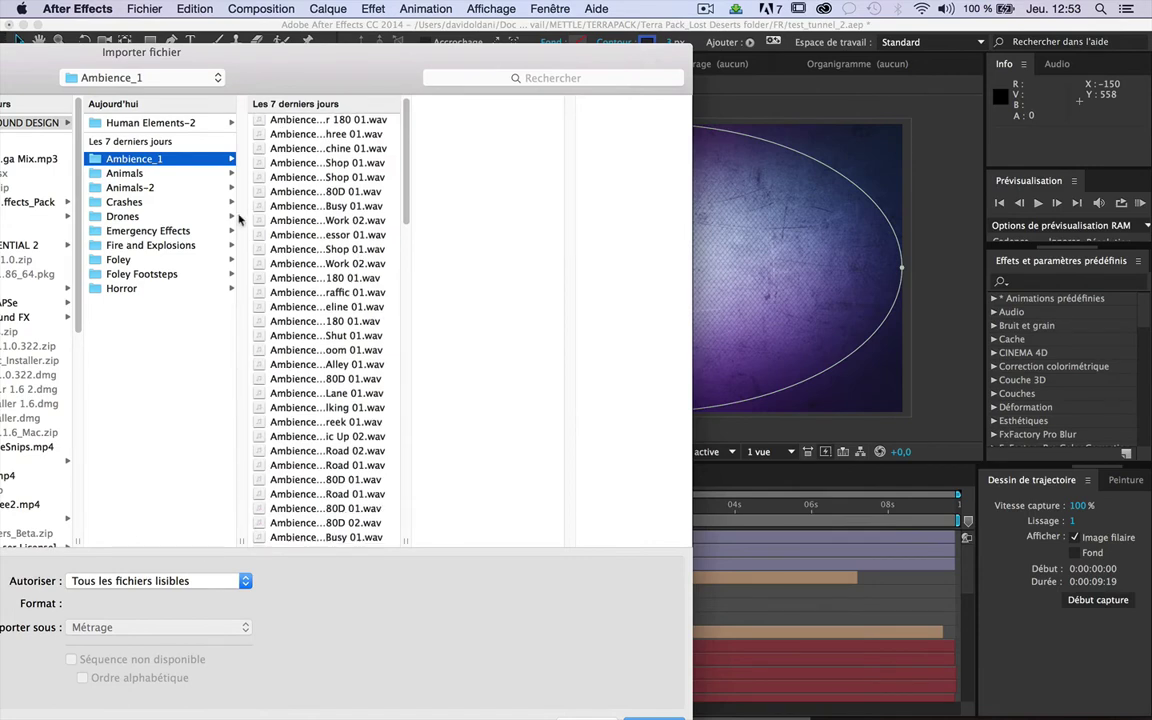
scroll(305, 196, "down", 10)
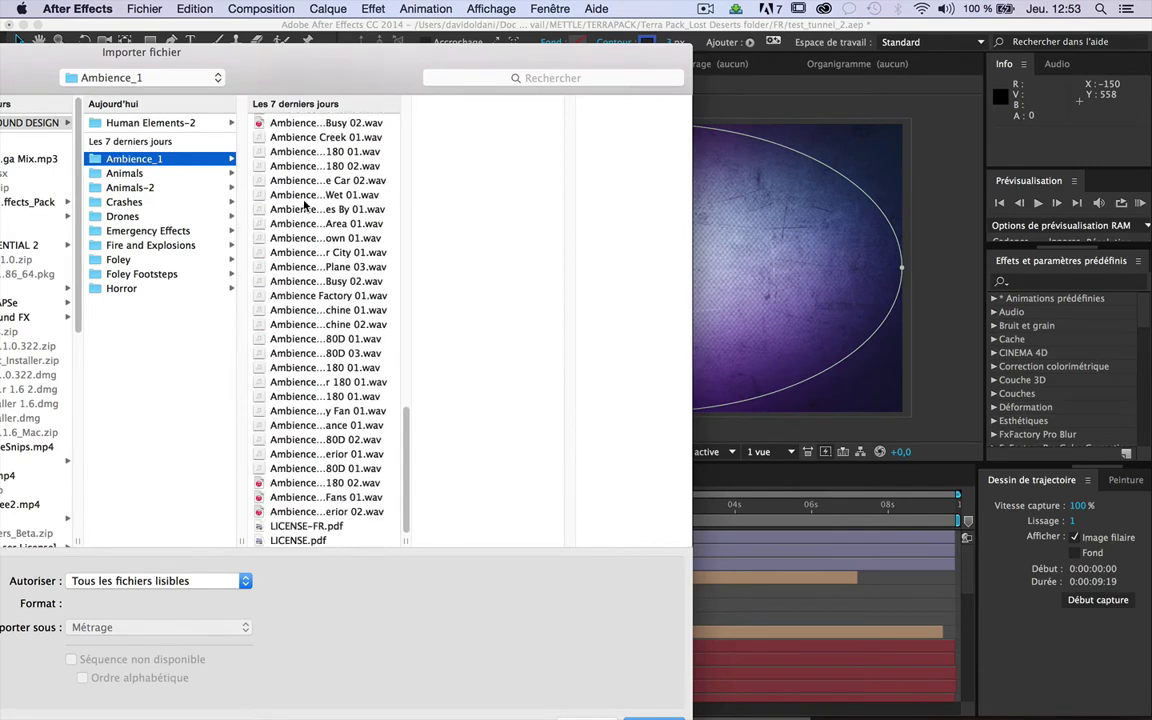
left_click(116, 185)
scroll(322, 210, "down", 15)
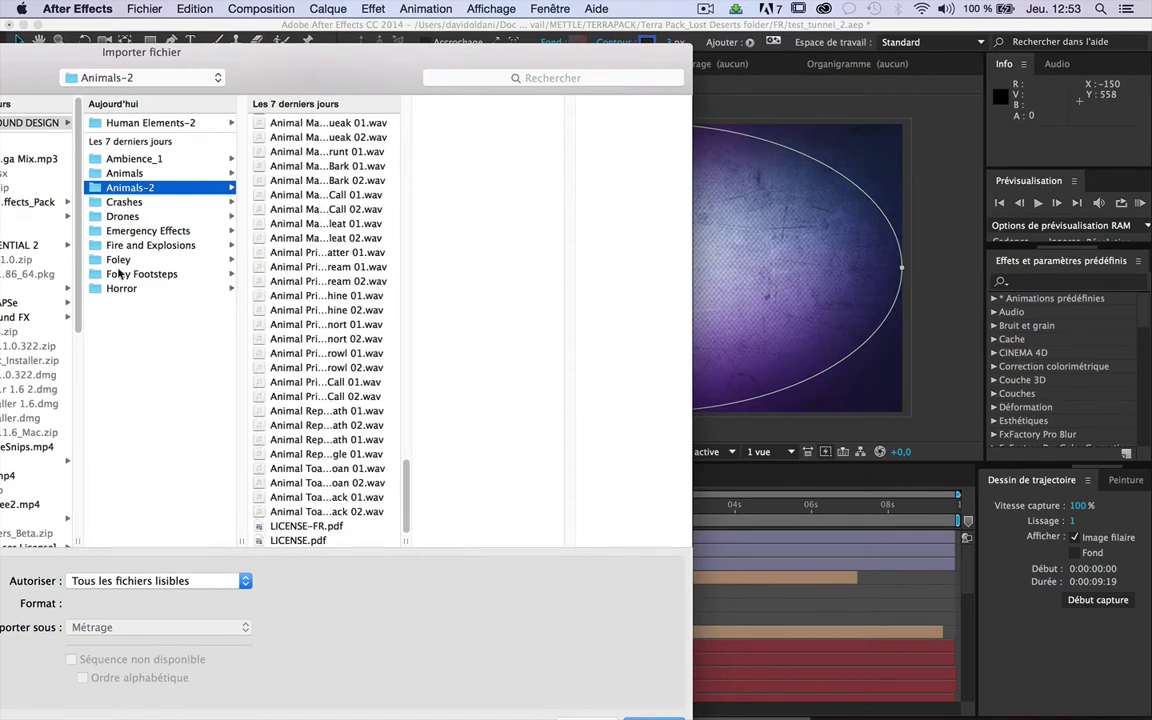
left_click(130, 123)
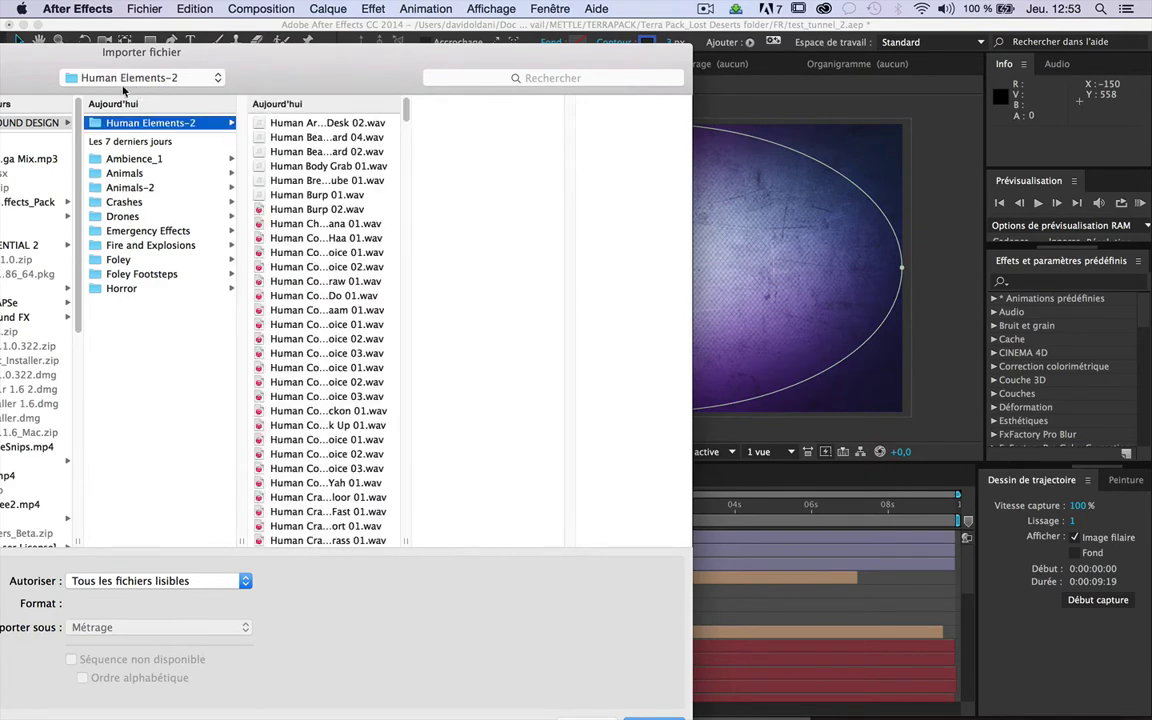
Listen to Human Beard Scratching Beard 04.wav, Human Beard Scratching Beard With Card 02.wav and Human Arm Place On Desk 02.wav.
left_click(290, 138)
key("space")
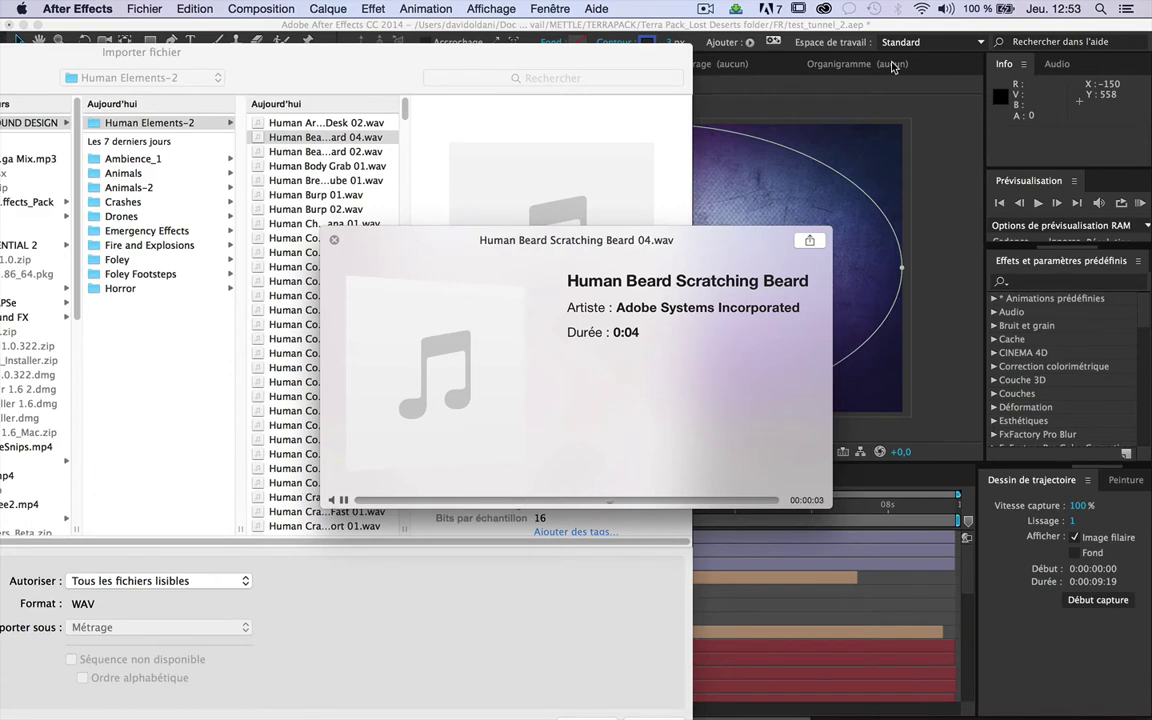
key("space")
left_click(322, 152)
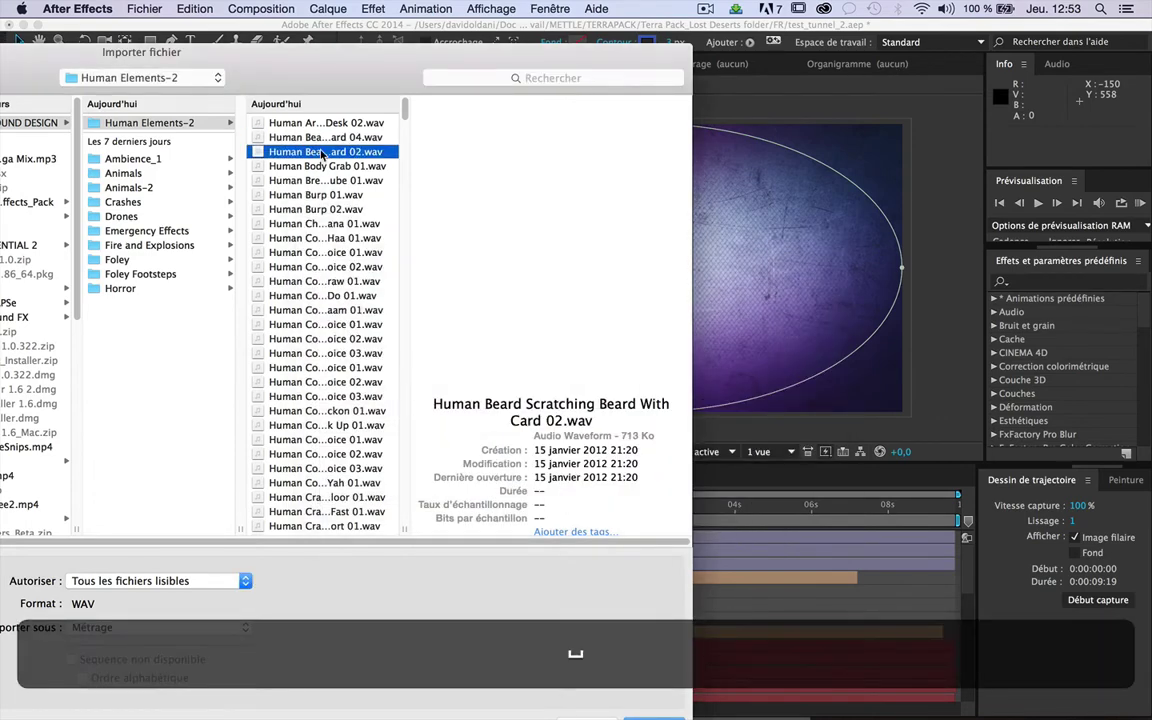
key("space")
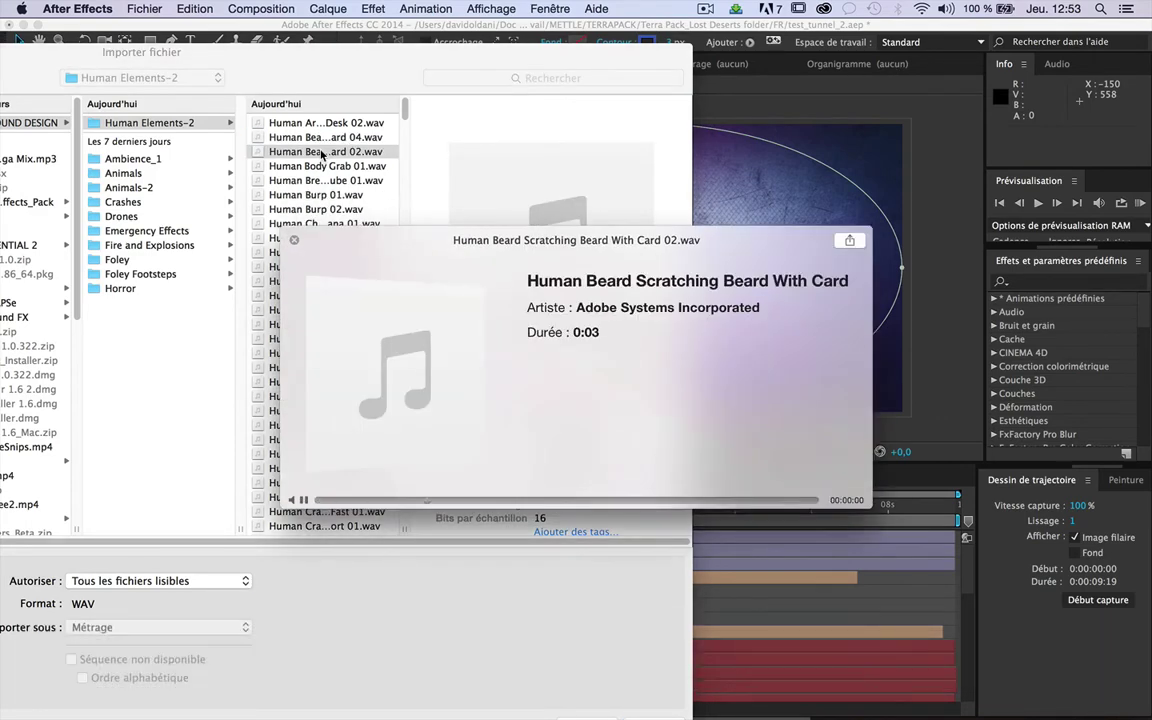
key("space")
left_click(299, 128)
key("space")
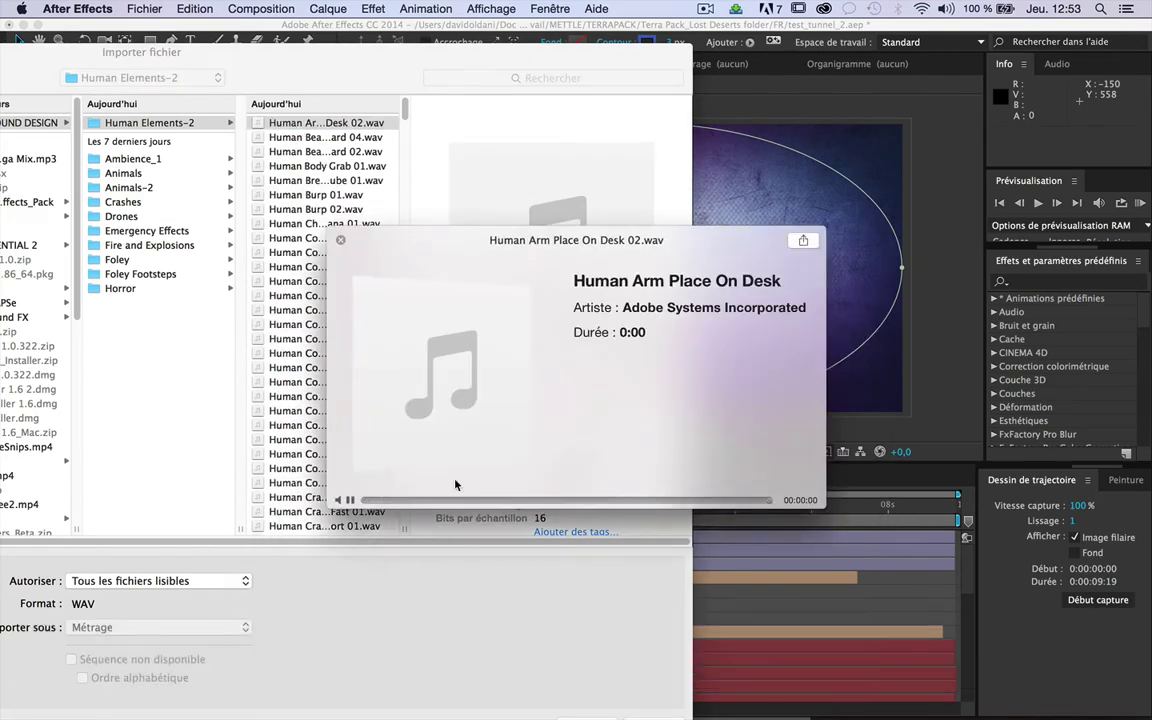
key("space")
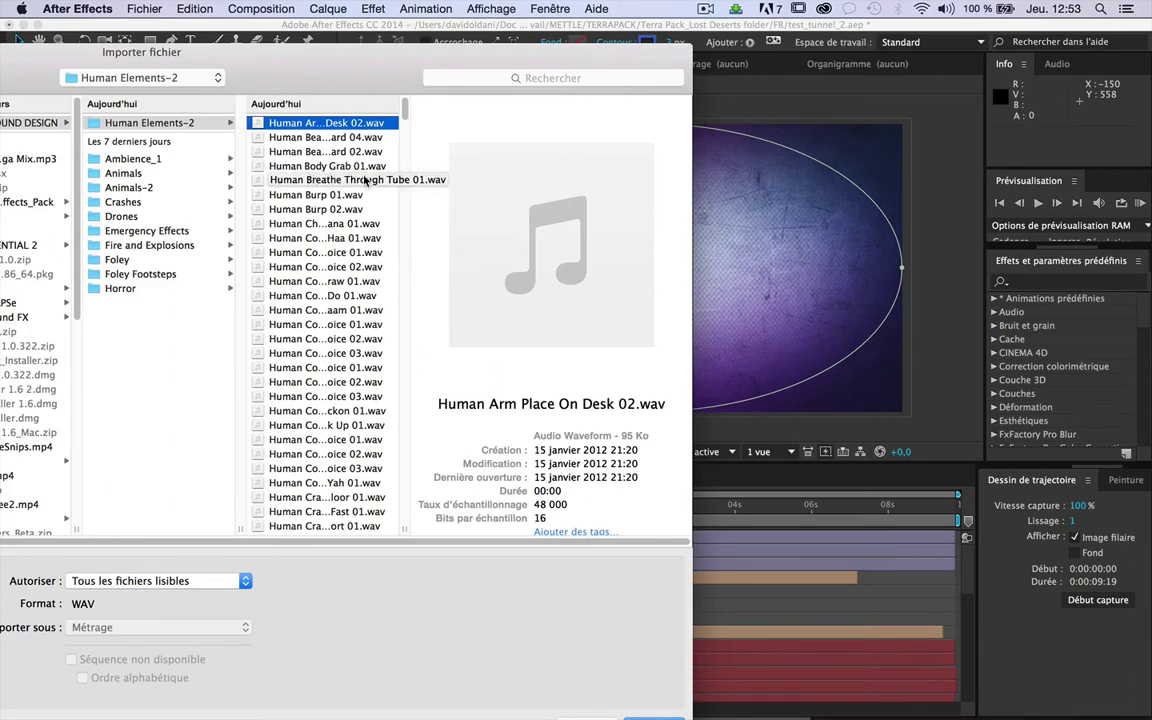
left_click(705, 9)
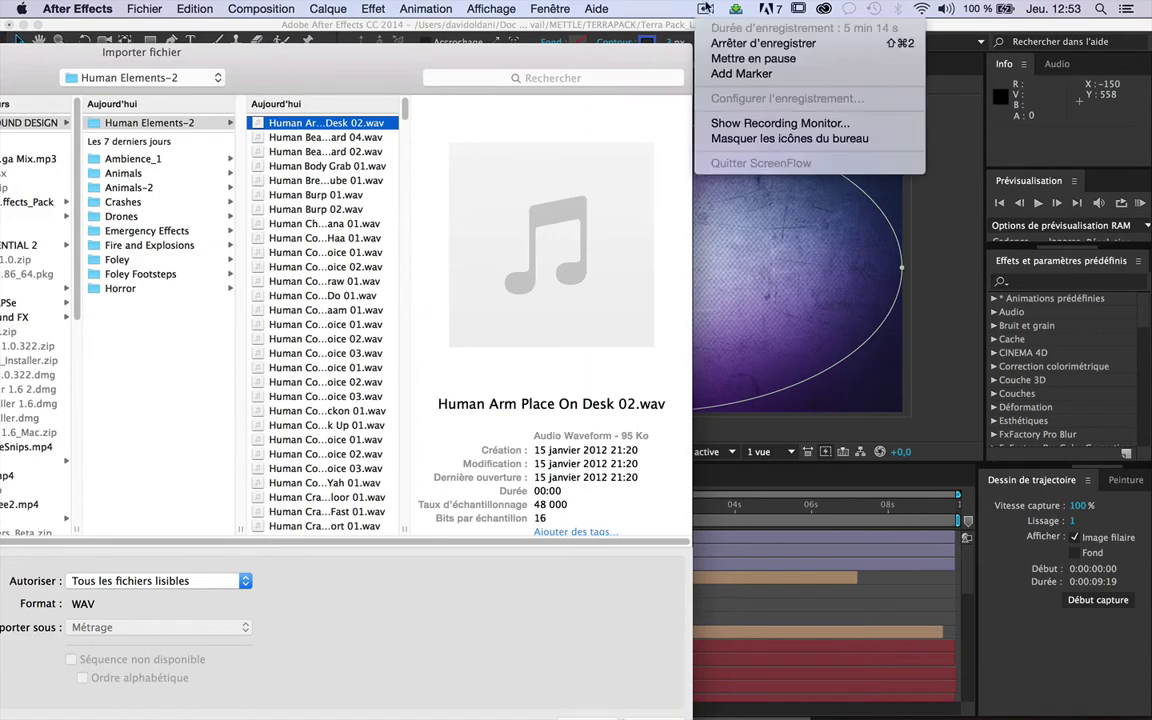
left_click(703, 60)
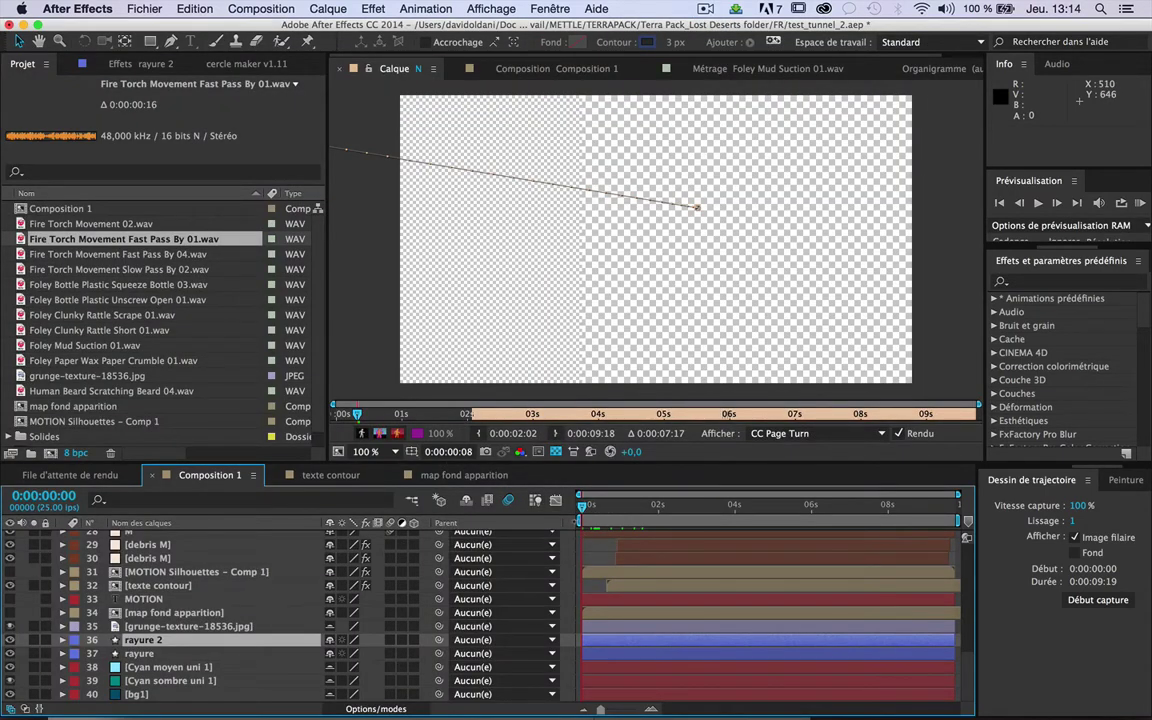
Show Composition 1 in the viewer at 0:00:00:21 and rename the composition PRINCIPALE.
left_click_drag(583, 508, 614, 508)
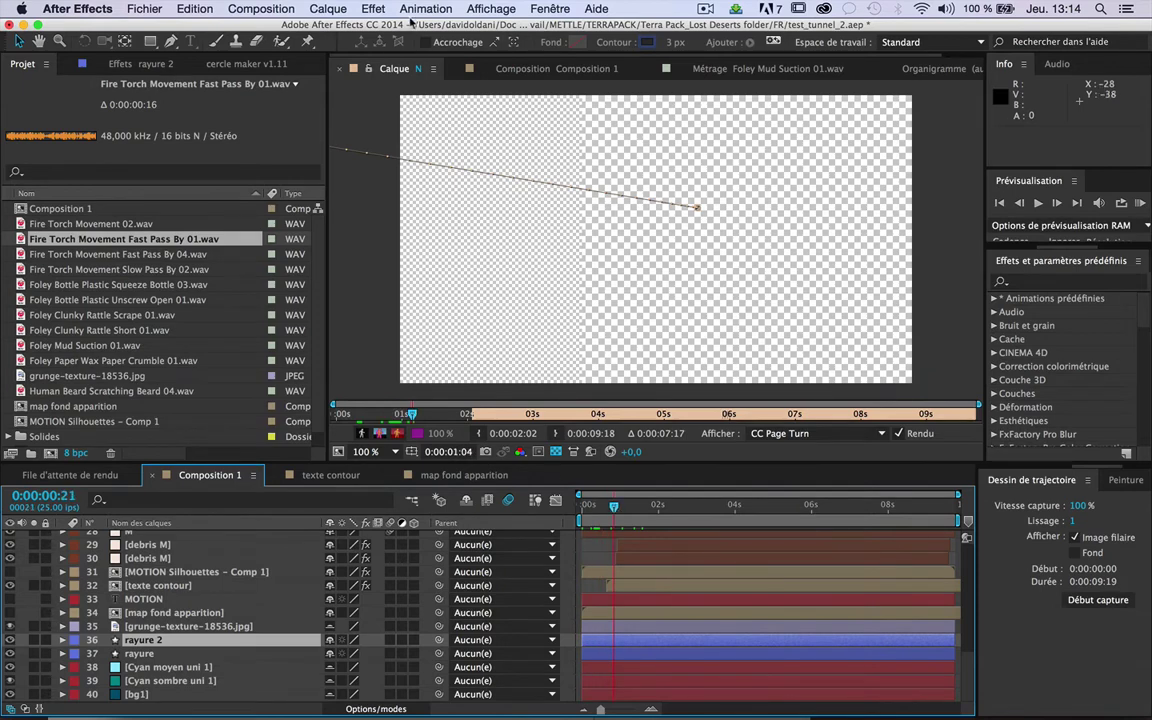
left_click(525, 69)
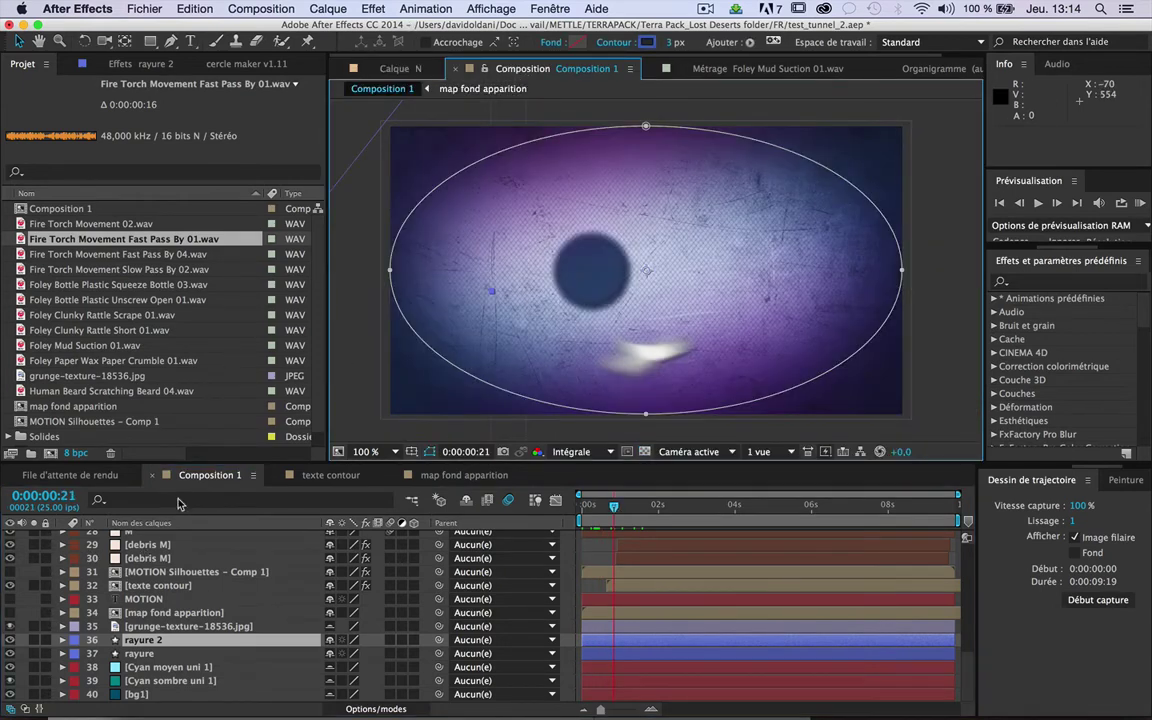
left_click(36, 210)
key("Return")
type("rin")
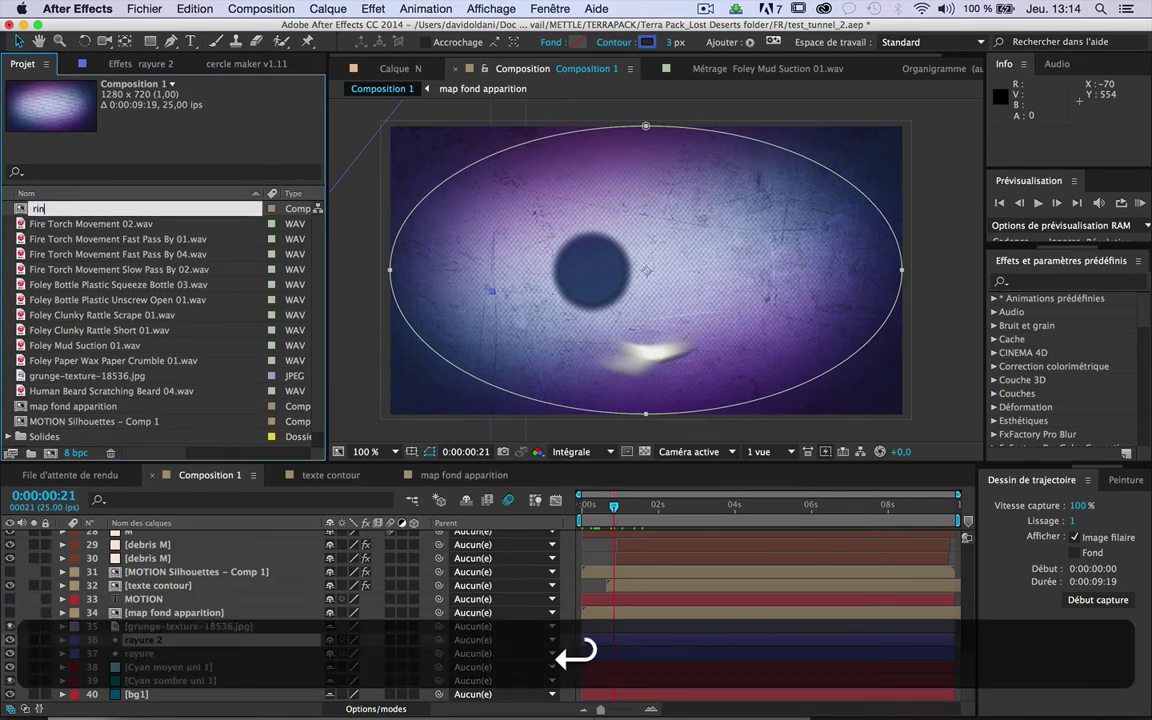
key("BackSpace")
key("BackSpace")
key("BackSpace")
type("PRI")
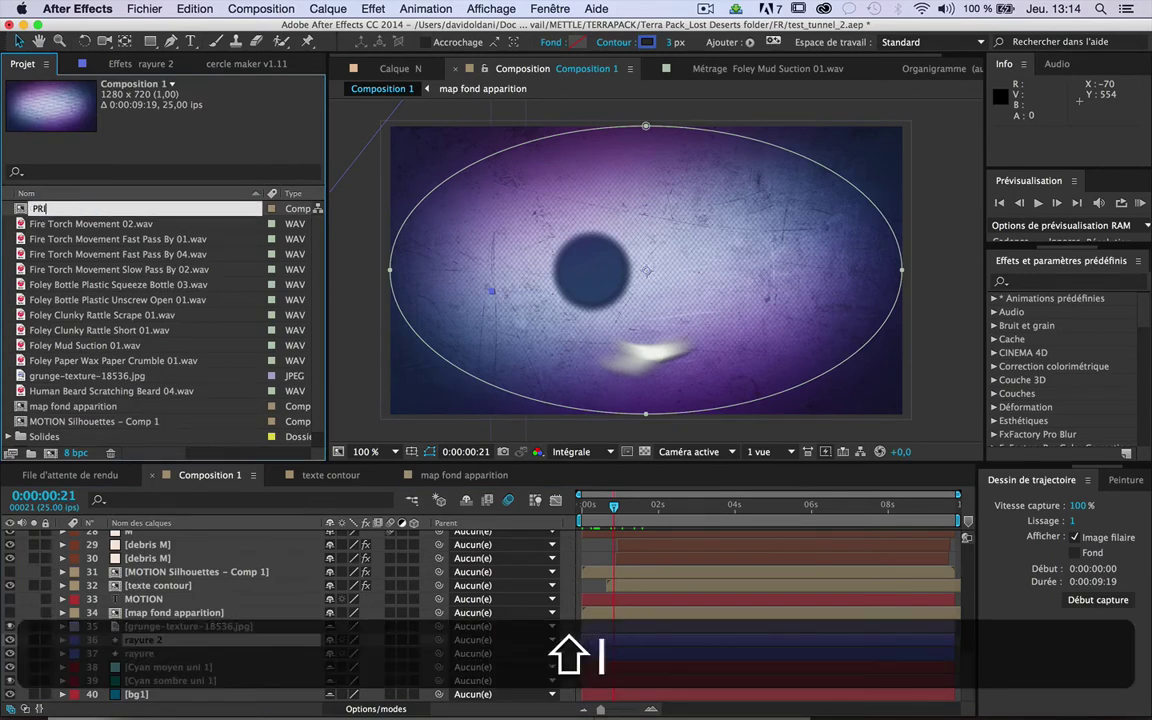
type("NCIPALE")
key("shift+Return")
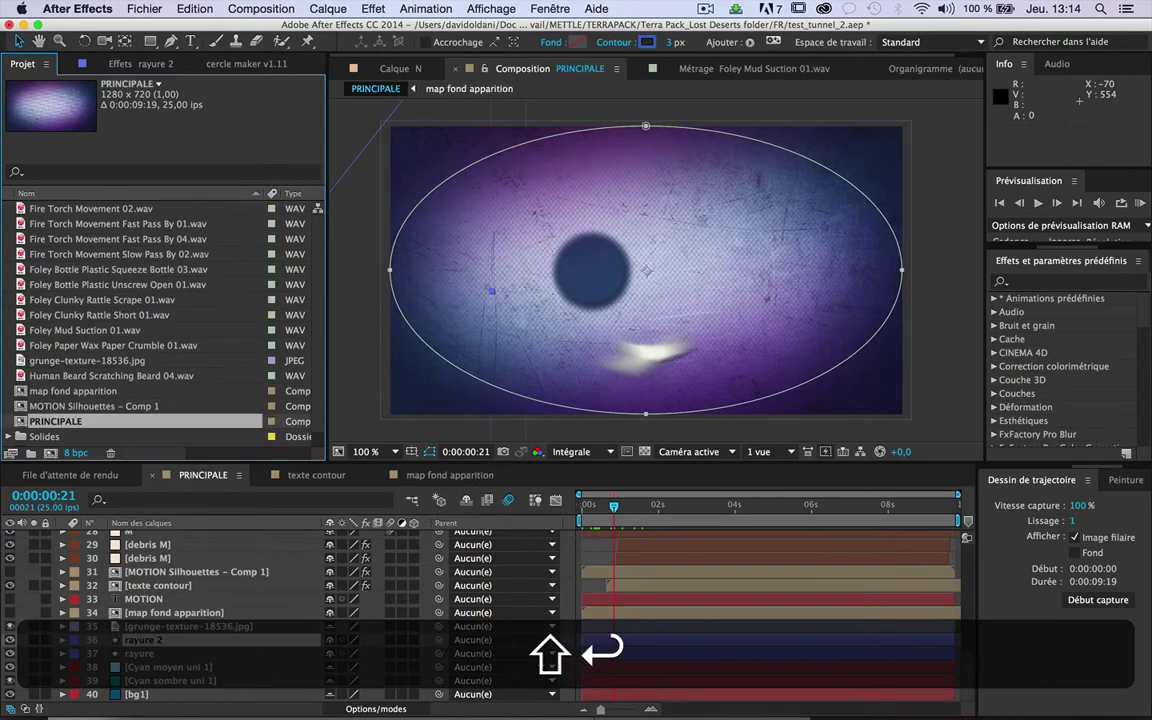
Nest PRINCIPALE in a new composition and preview its opening, ending with the playhead on the star at 0:00:00:08.
left_click_drag(19, 421, 49, 454)
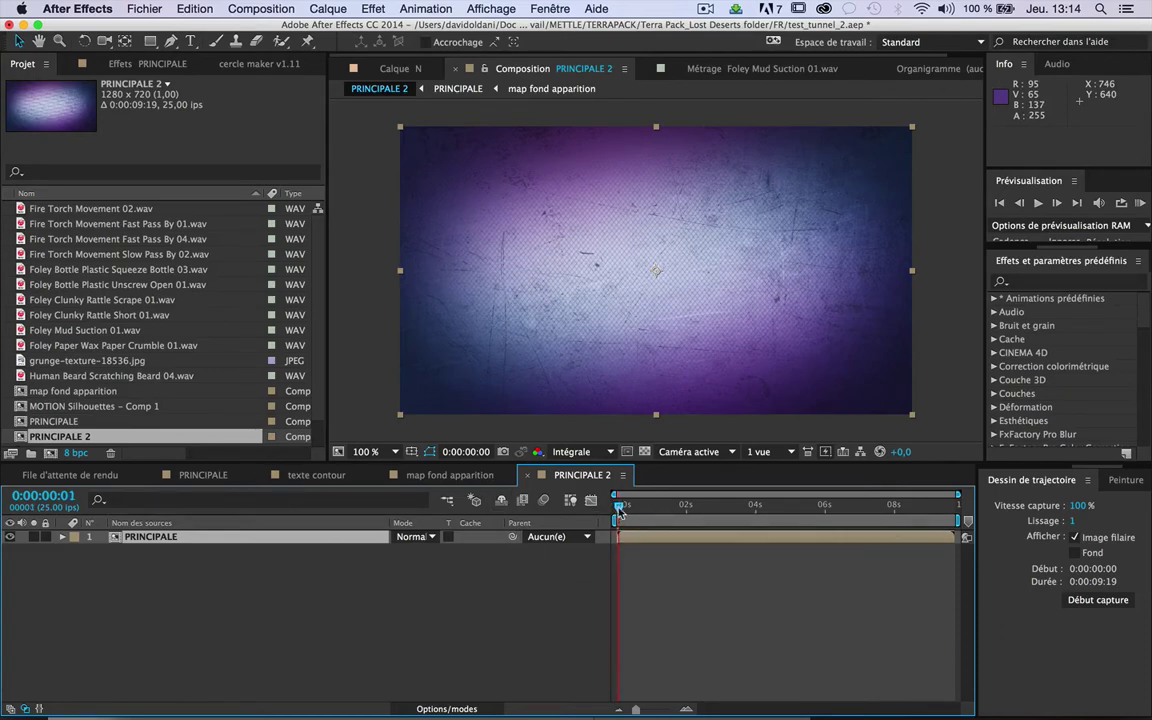
mouse_move(617, 511)
left_mouse_down()
mouse_move(649, 511)
mouse_move(617, 511)
left_mouse_up()
key("space")
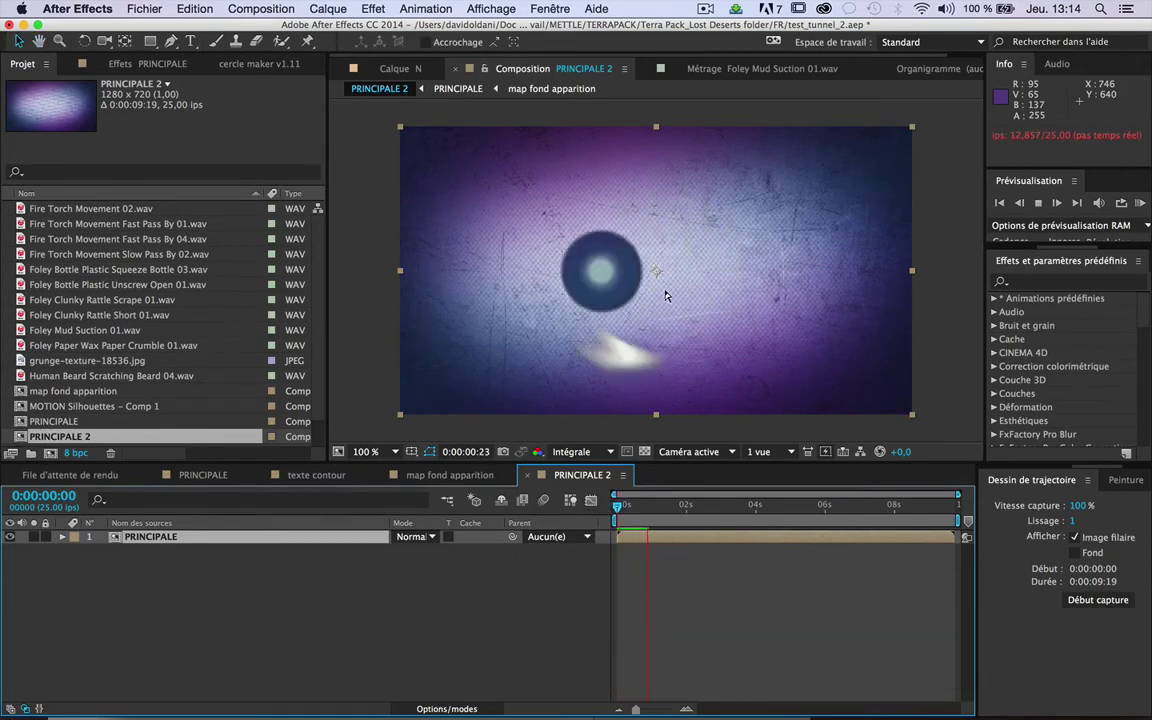
key("space")
left_click_drag(651, 519, 628, 512)
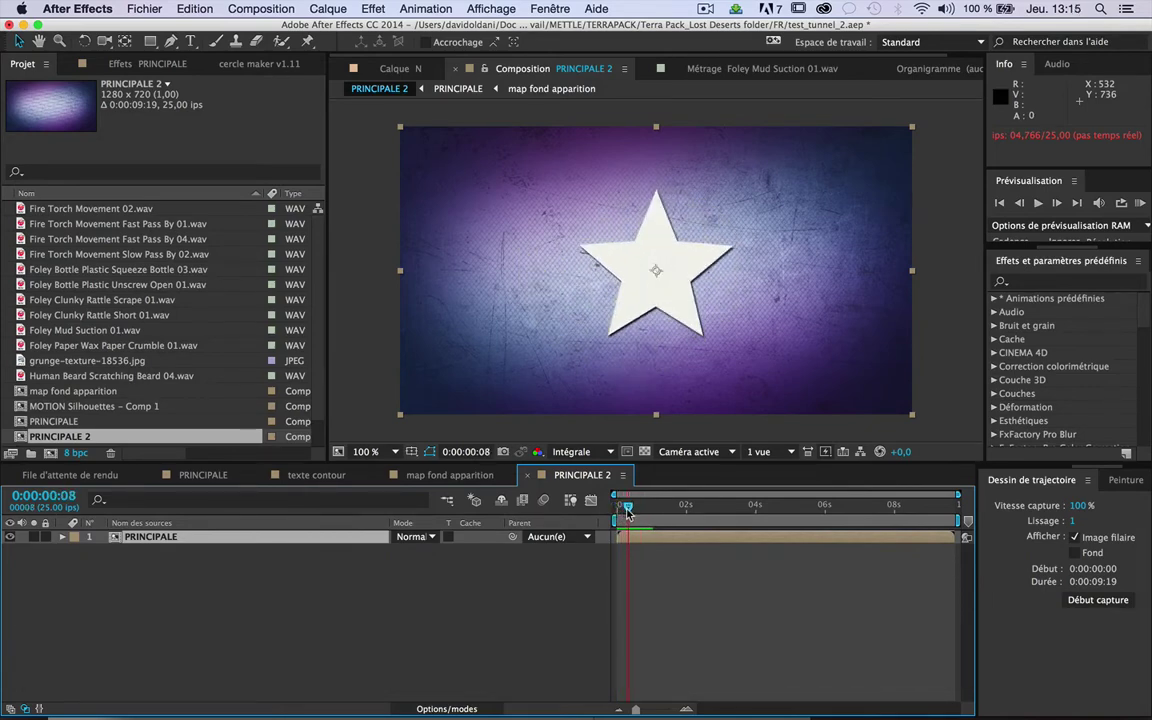
Check the torch sounds in the Fire and Explosions folder, and add Fire Torch Movement Fast Pass By 04.wav beneath the PRINCIPALE layer.
left_click(38, 239)
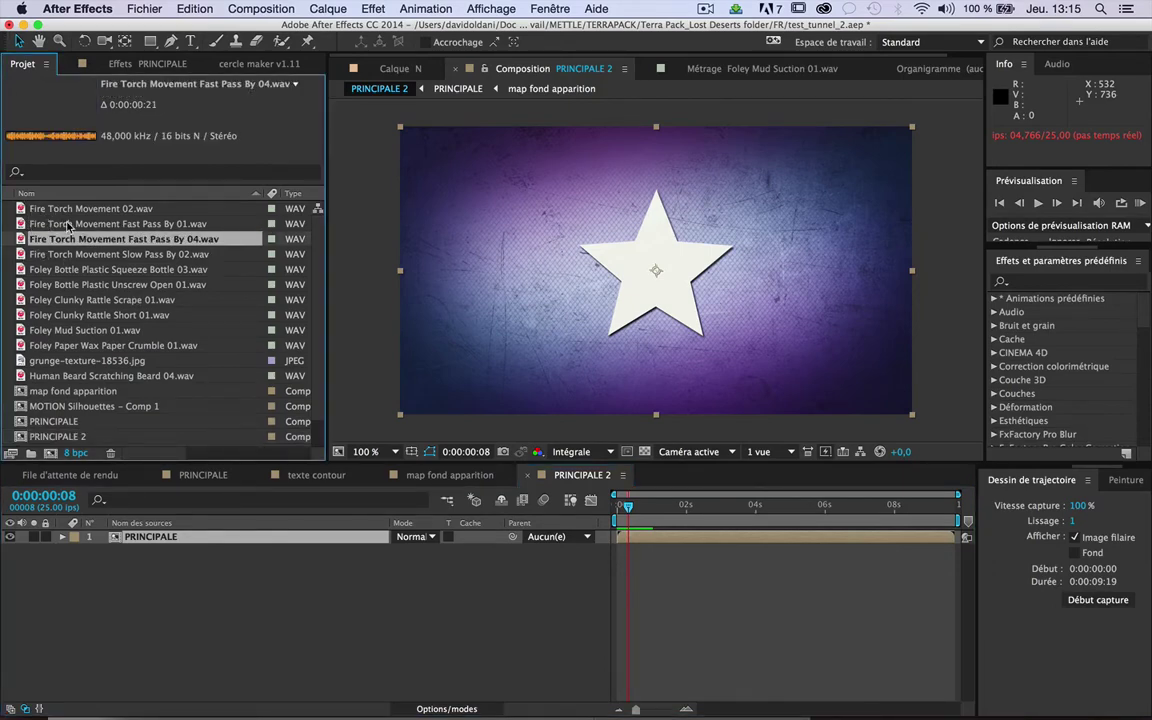
left_click(36, 674)
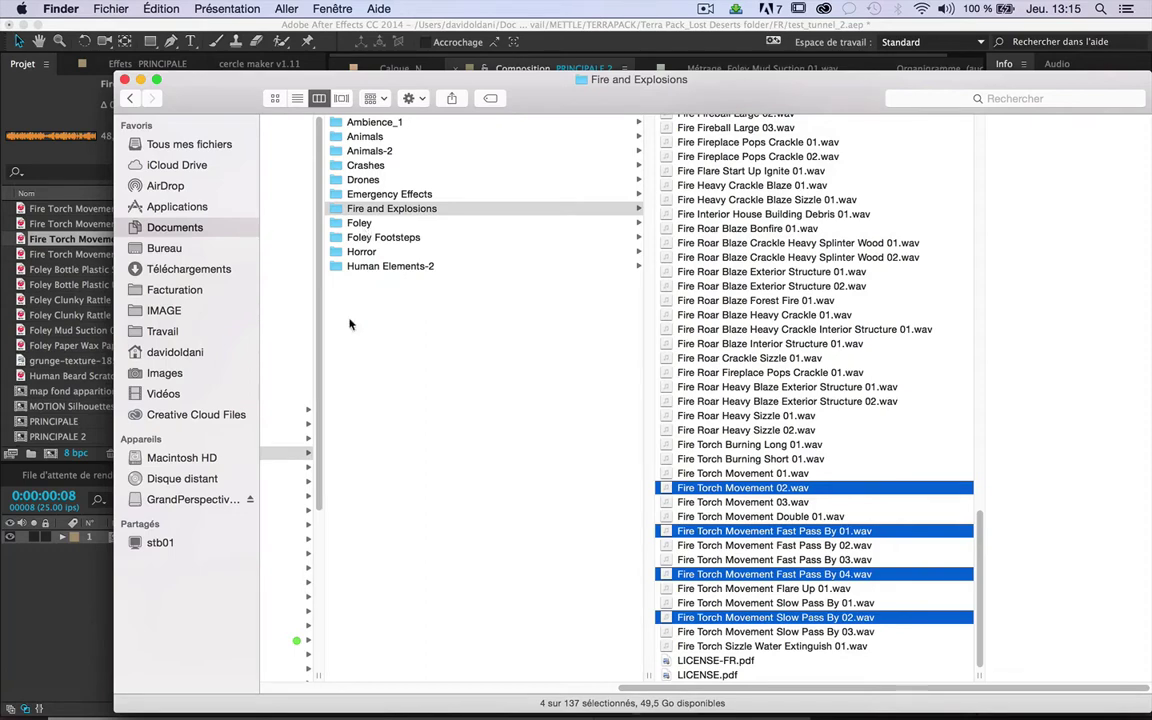
left_click(37, 555)
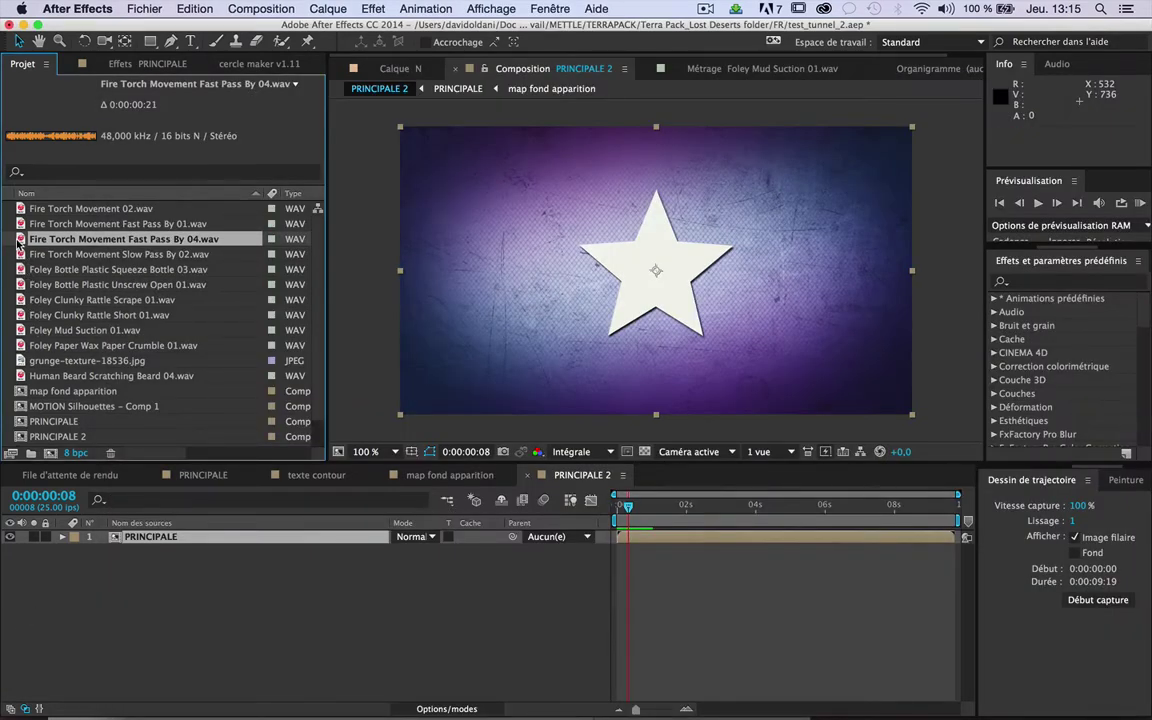
left_click_drag(18, 242, 82, 532)
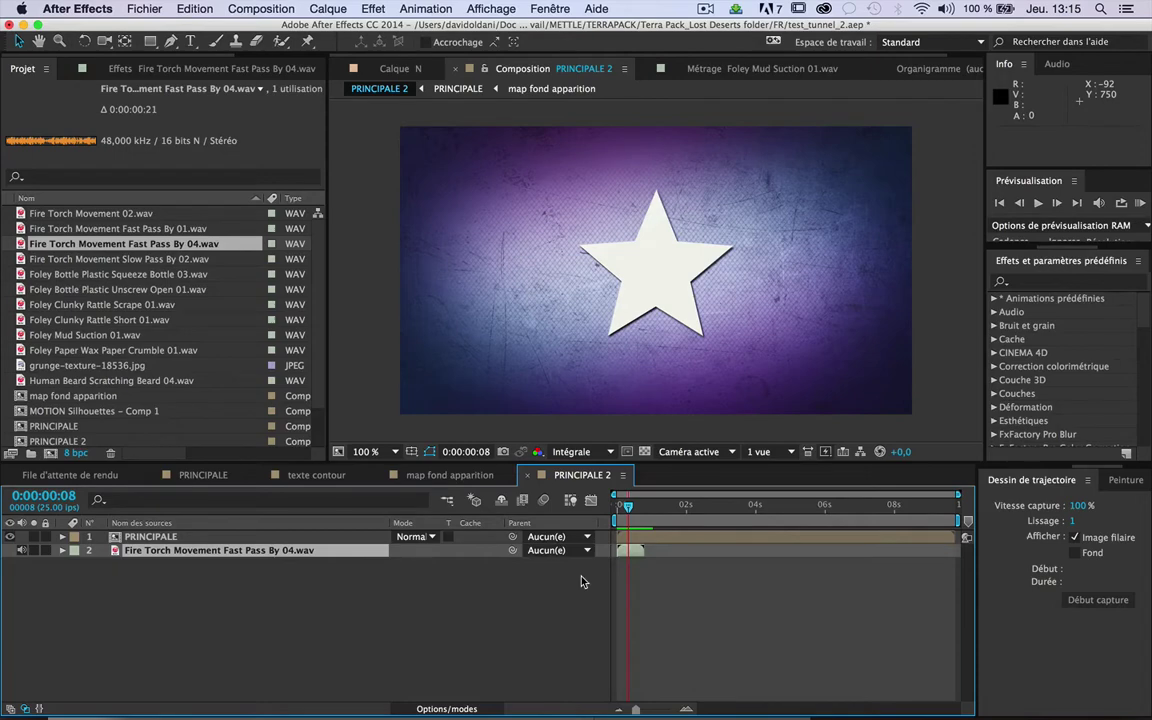
Reveal the audio waveform of the Fire Torch Movement Fast Pass By 04.wav layer for close inspection of its first 15 frames.
key("l")
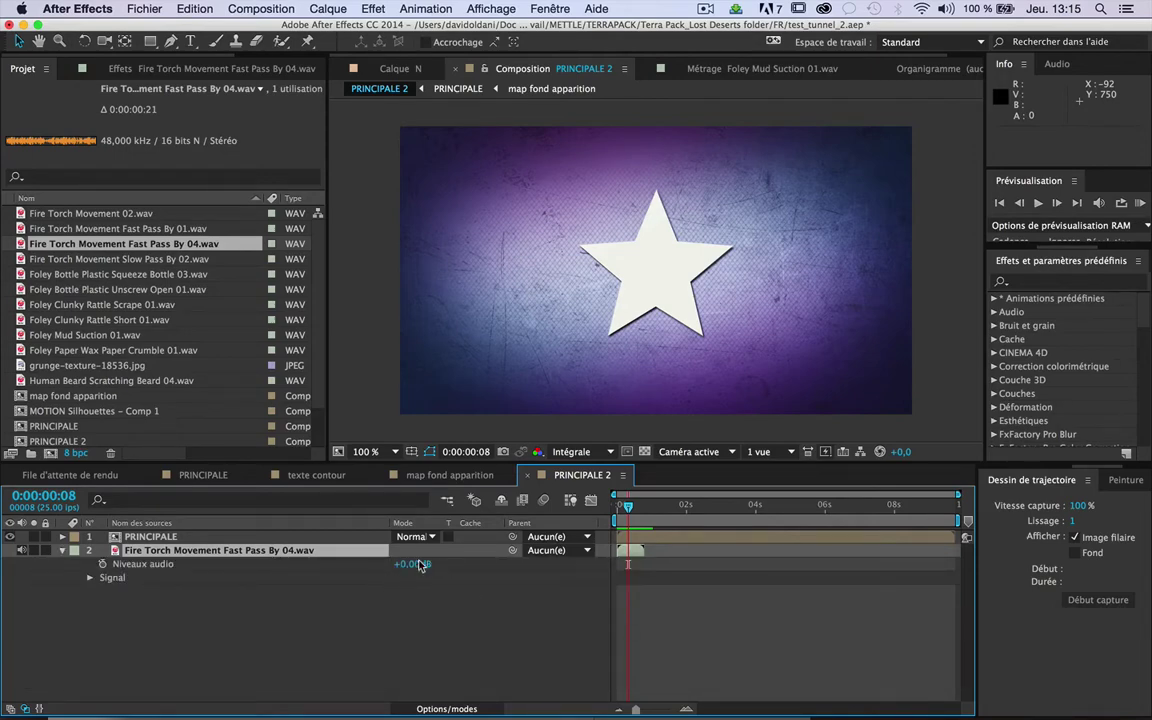
key("l")
key("l")
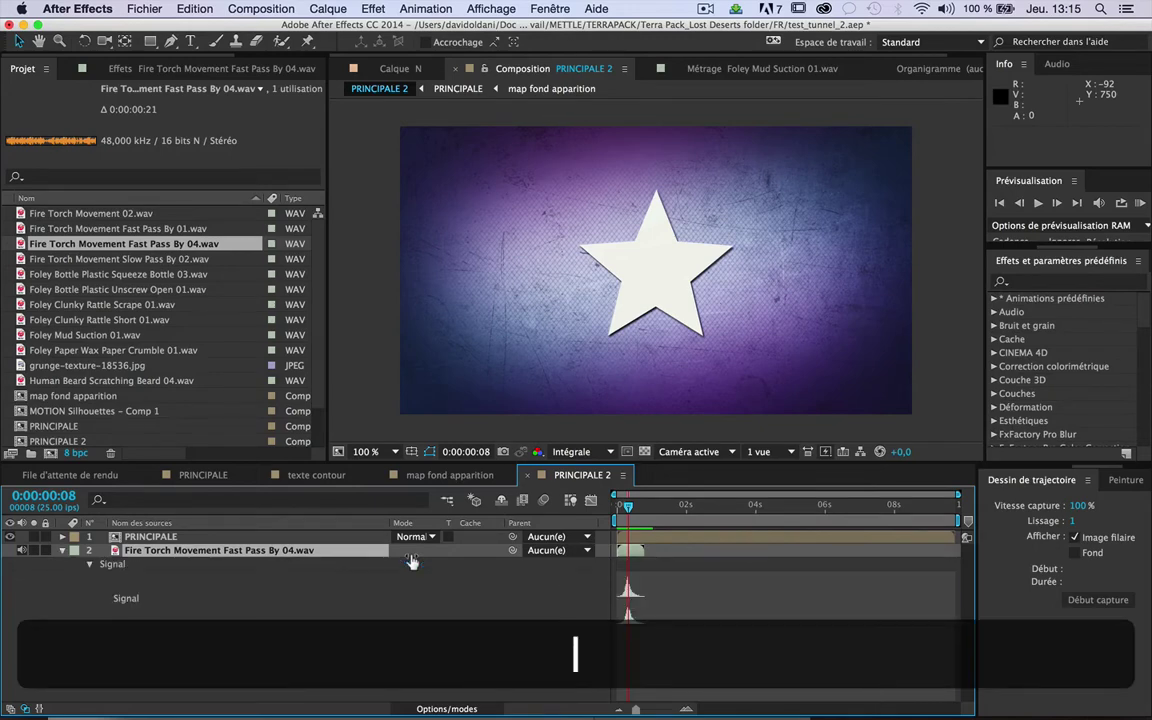
scroll(697, 710, "up", 5)
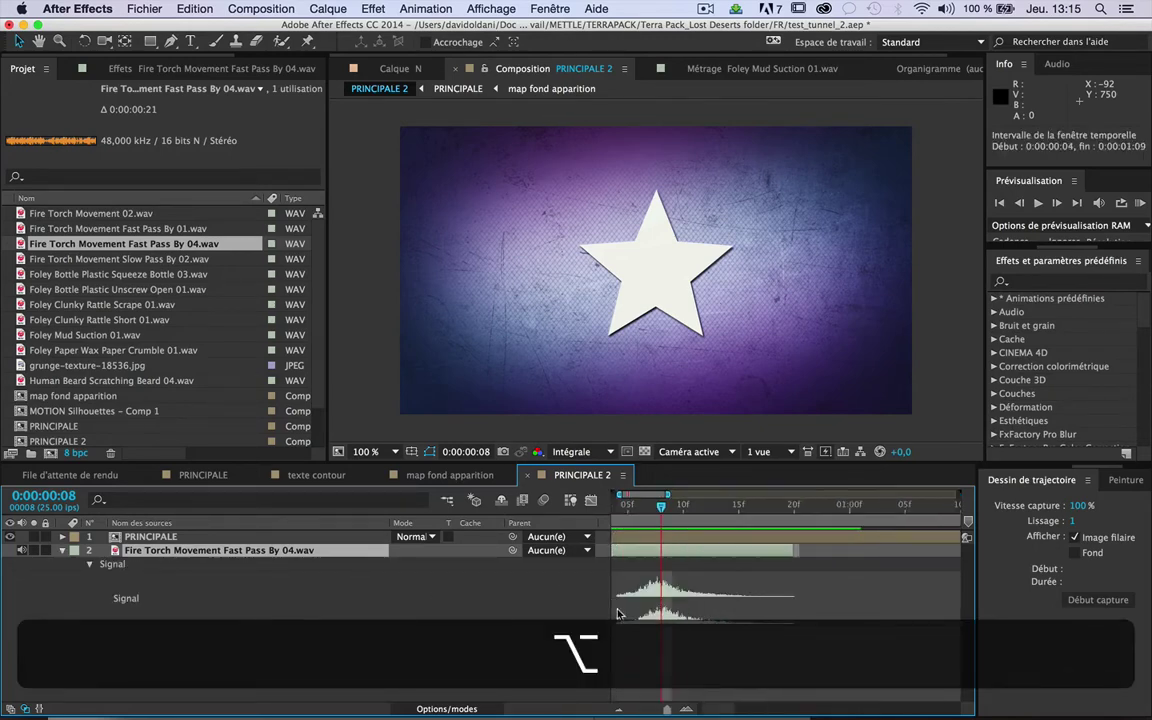
left_click_drag(709, 710, 699, 710)
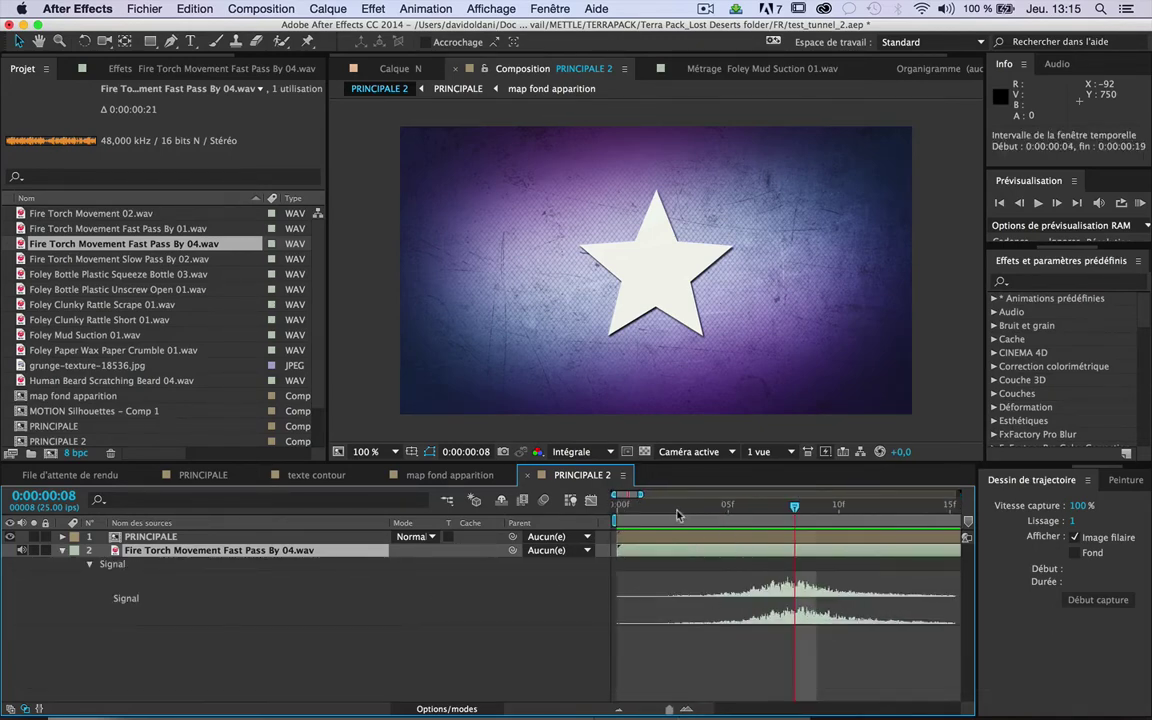
Shift the Fire Torch Movement Fast Pass By 04.wav layer six frames earlier, aligning its peak with 0:00:00:02, and preview from the start.
left_click_drag(679, 511, 657, 513)
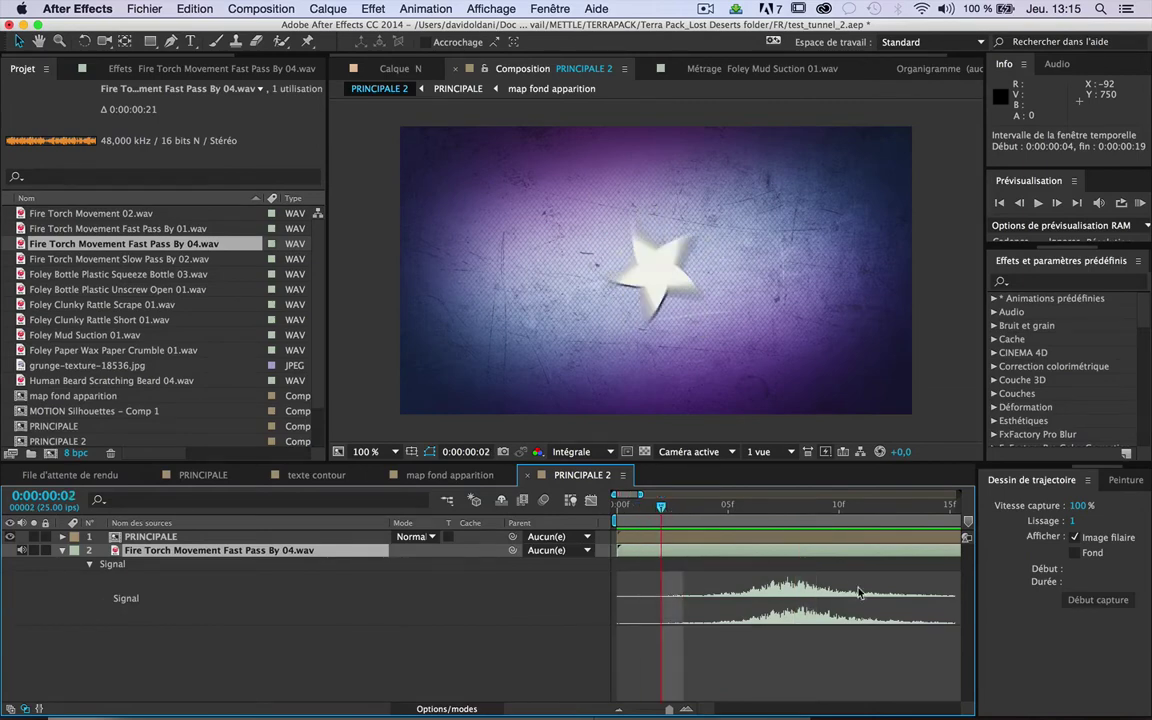
left_click_drag(772, 563, 668, 572)
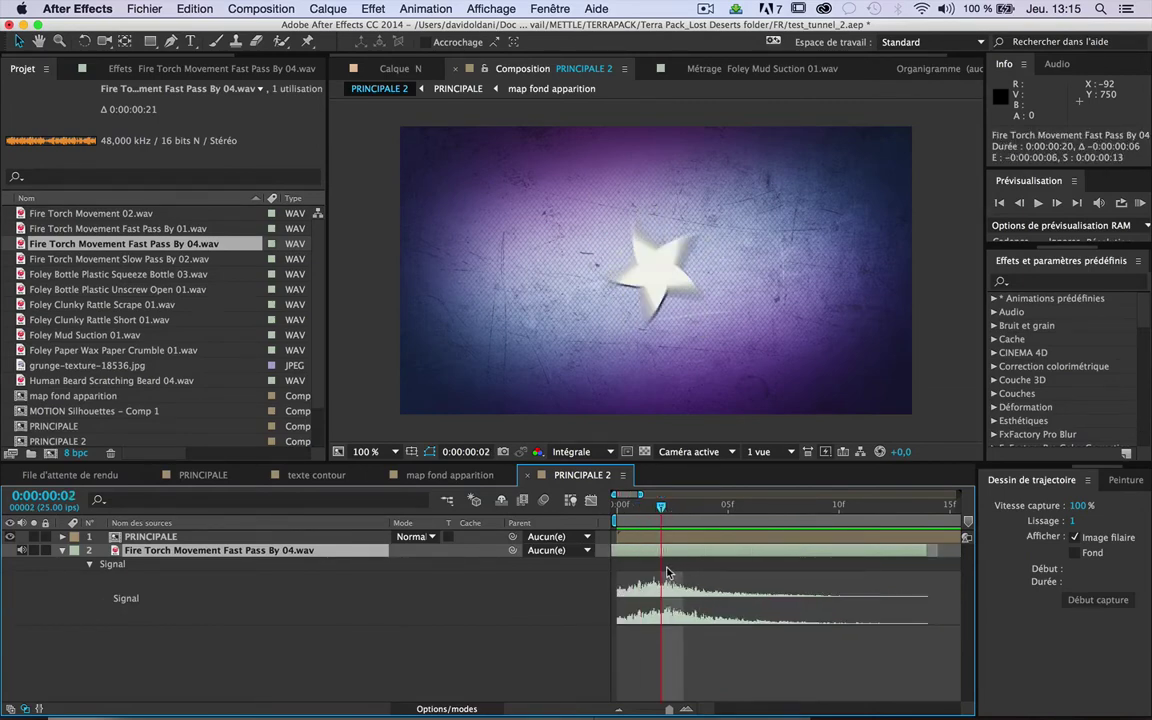
left_click_drag(659, 513, 615, 512)
key("0")
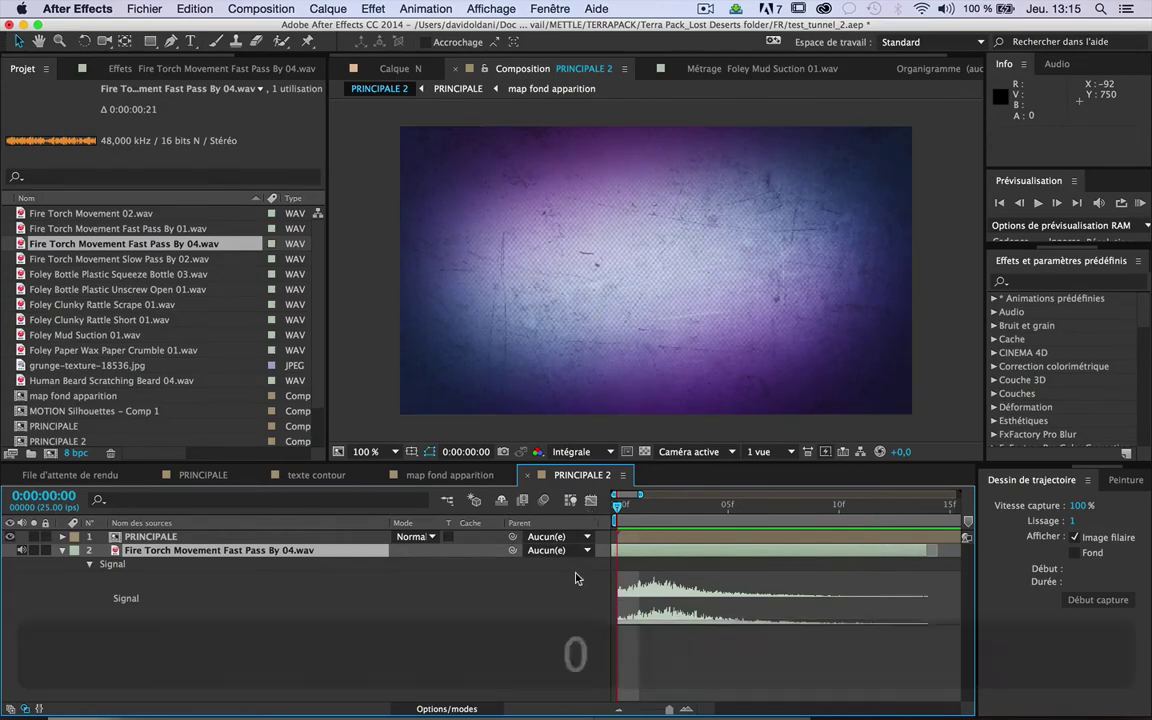
Show the torch layer's audio level property and display an enlarged audio level meter.
key("l")
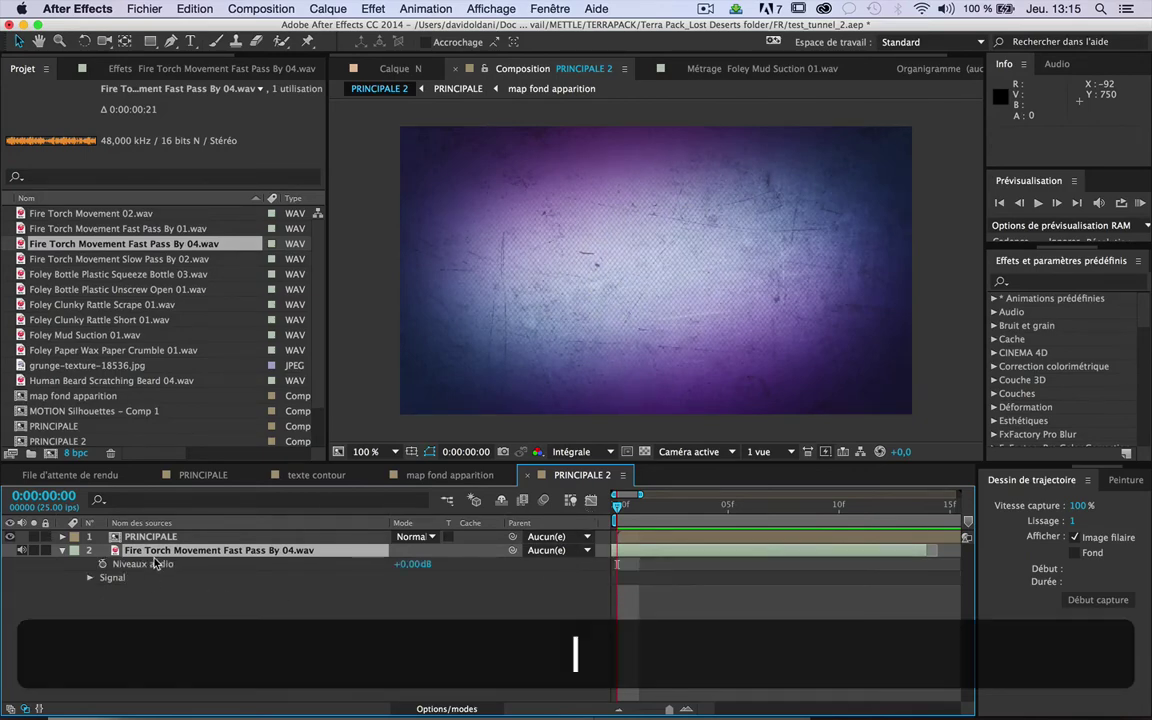
key("super+4")
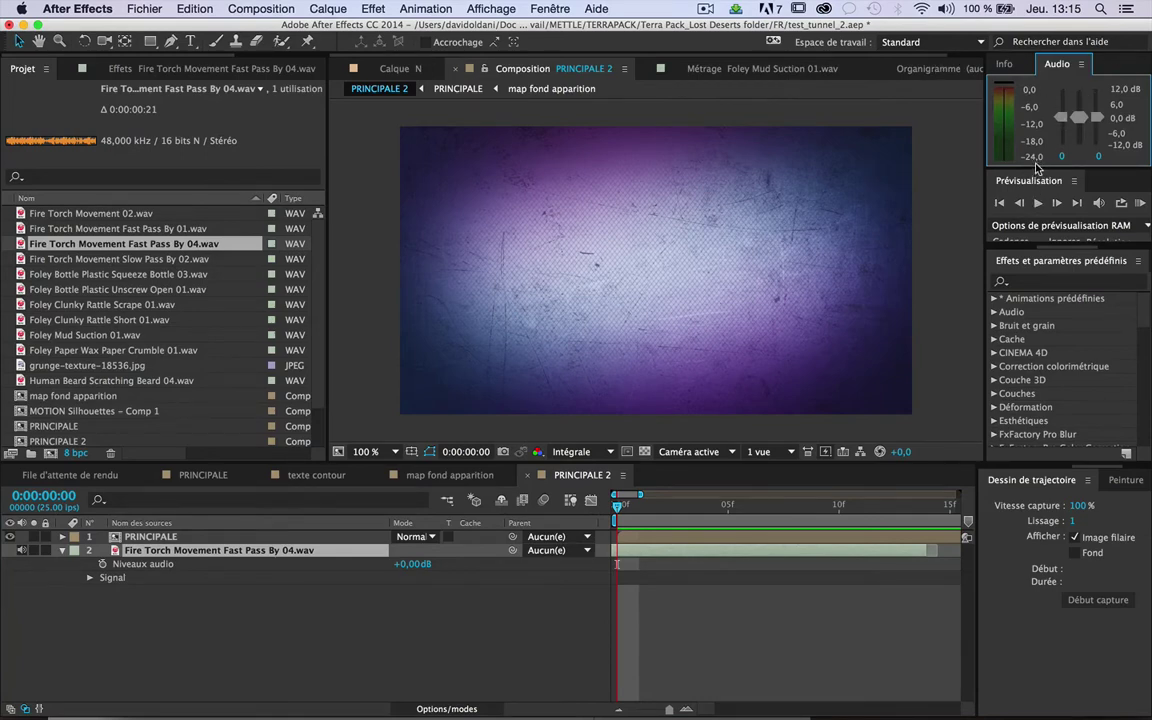
left_click_drag(1035, 165, 1037, 215)
left_click_drag(1036, 290, 1036, 312)
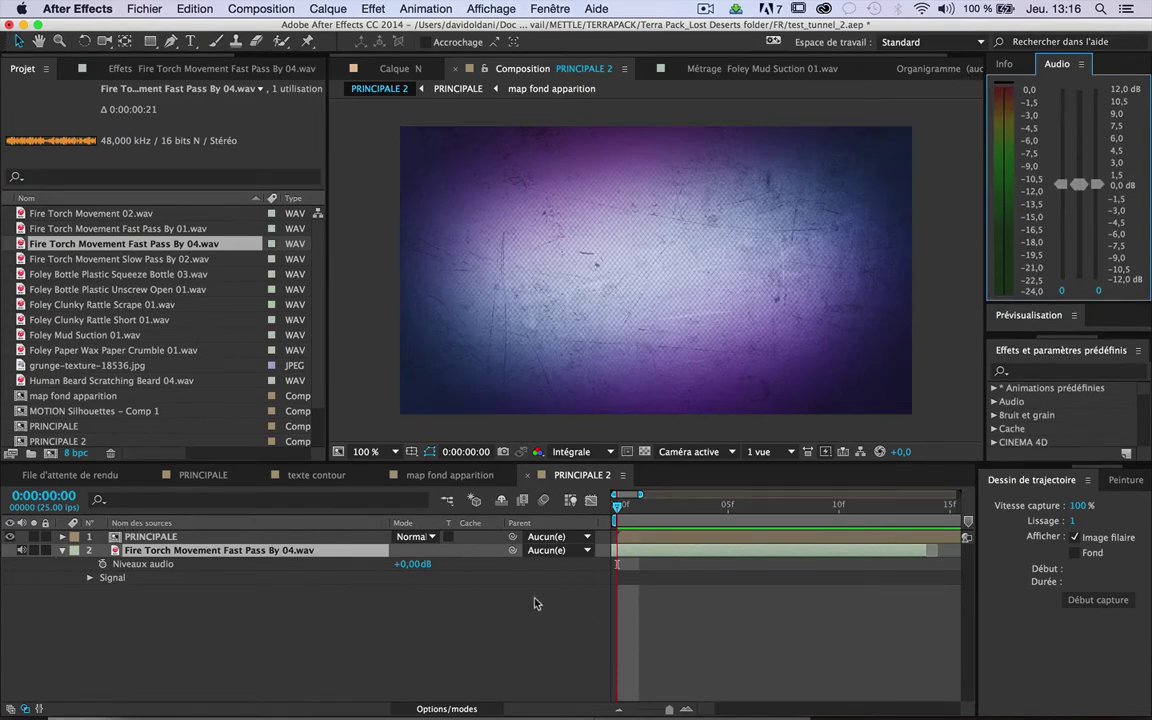
Set the audio level of the Fire Torch Movement Fast Pass By 04.wav layer to -6 dB and preview the composition.
left_click(410, 565)
type("-")
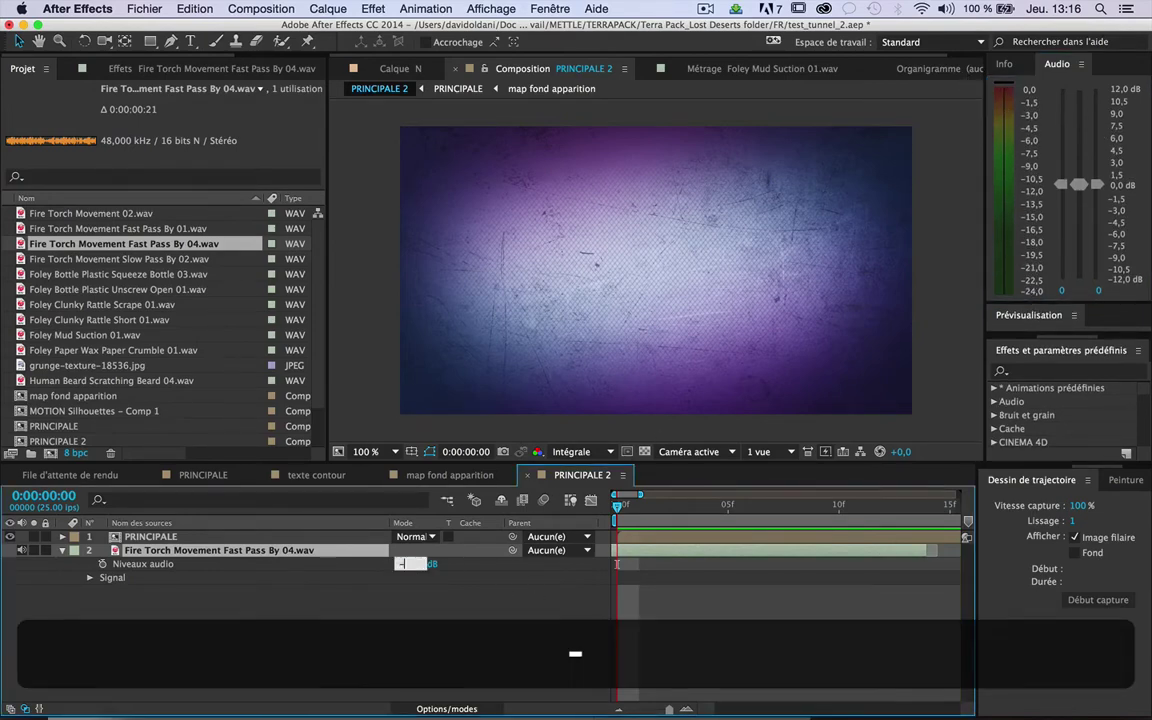
type("6")
key("Return")
key("0")
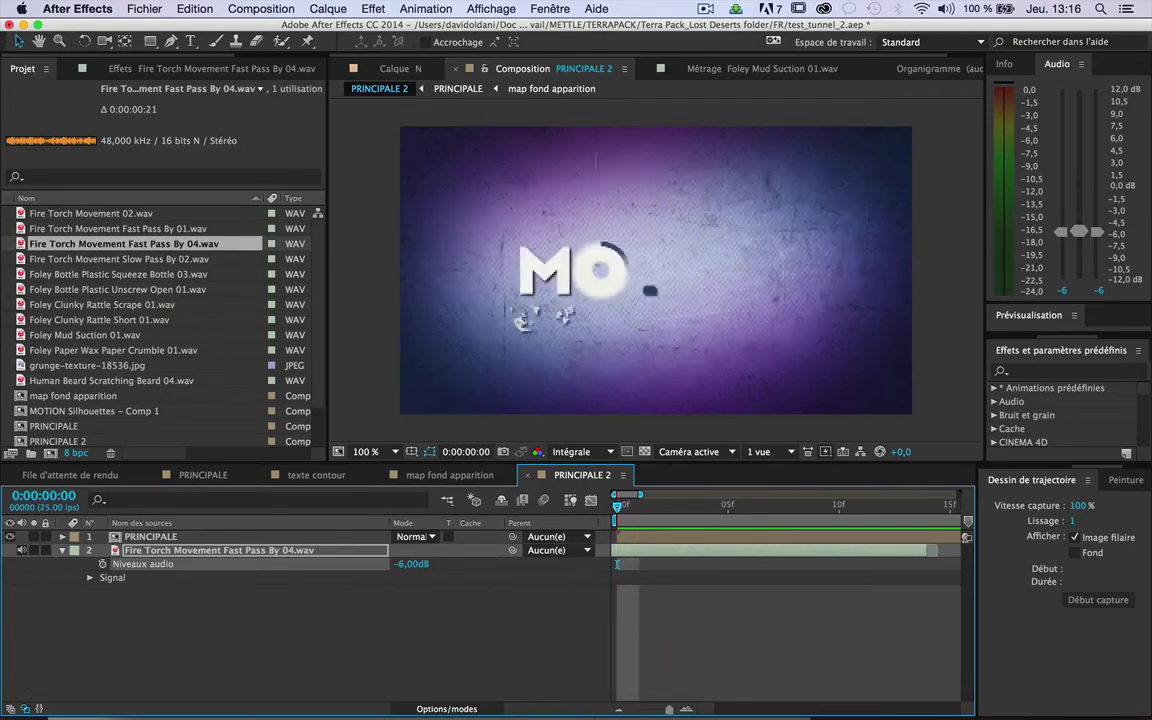
key("0")
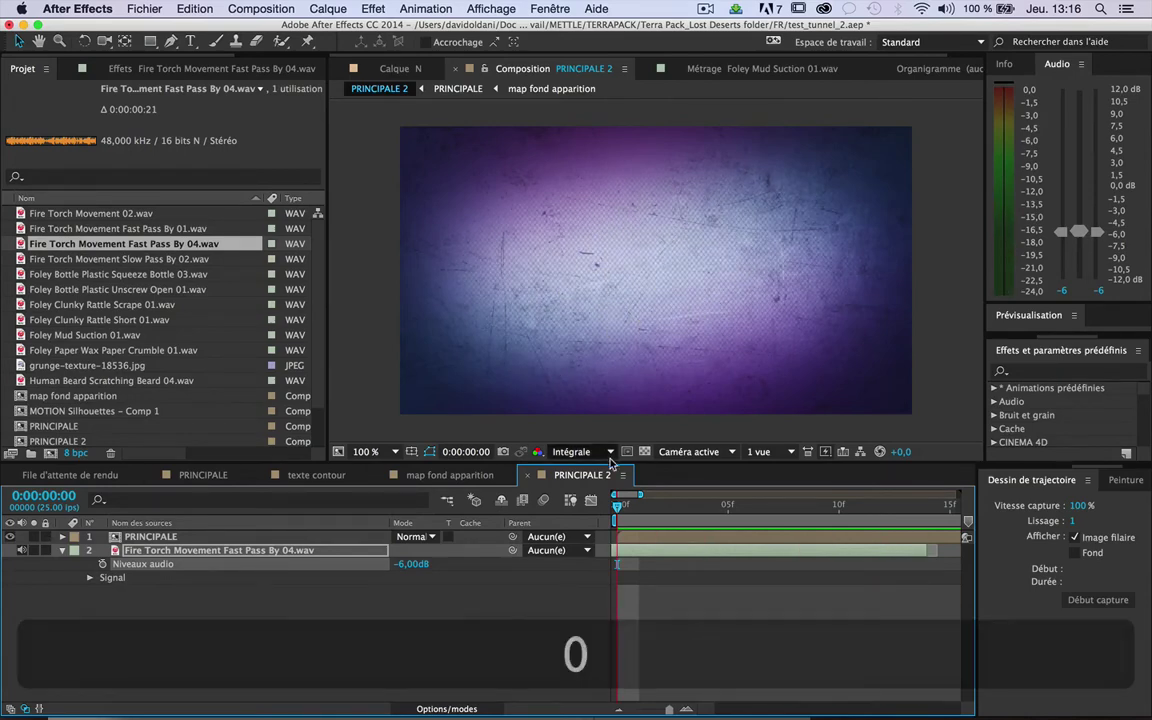
Display the torch layer's waveform again and scrub the star animation to 0:00:00:12.
left_click(628, 513)
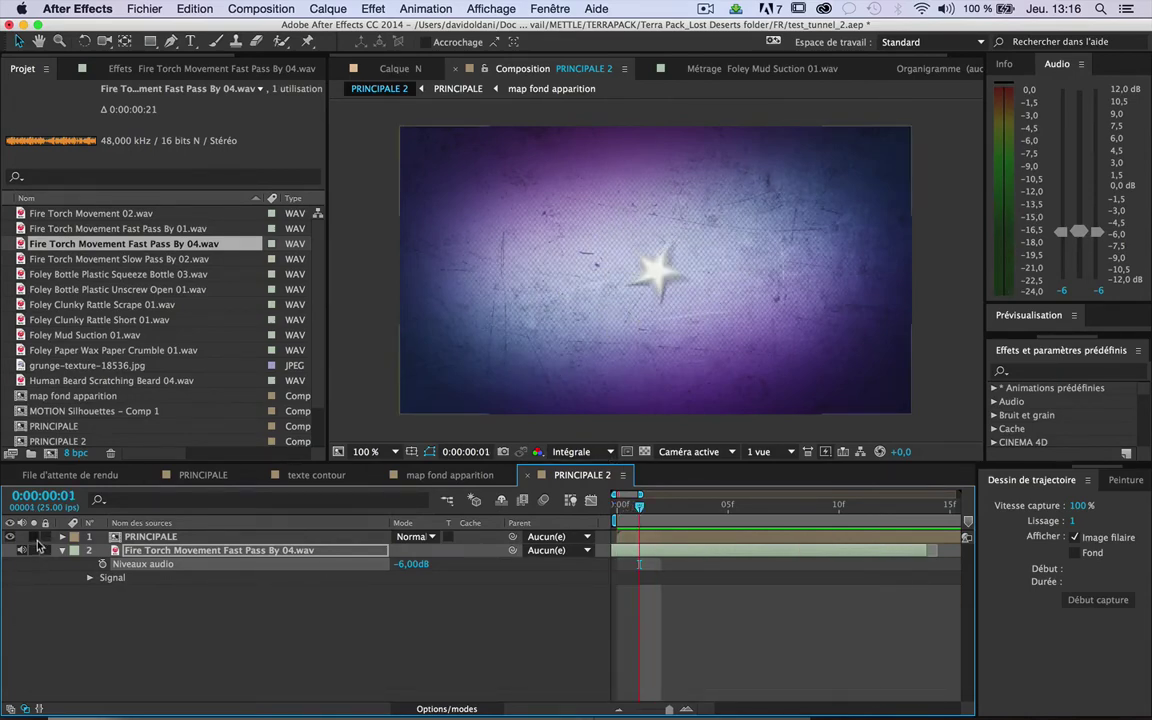
key("l")
key("l")
left_click_drag(638, 509, 892, 509)
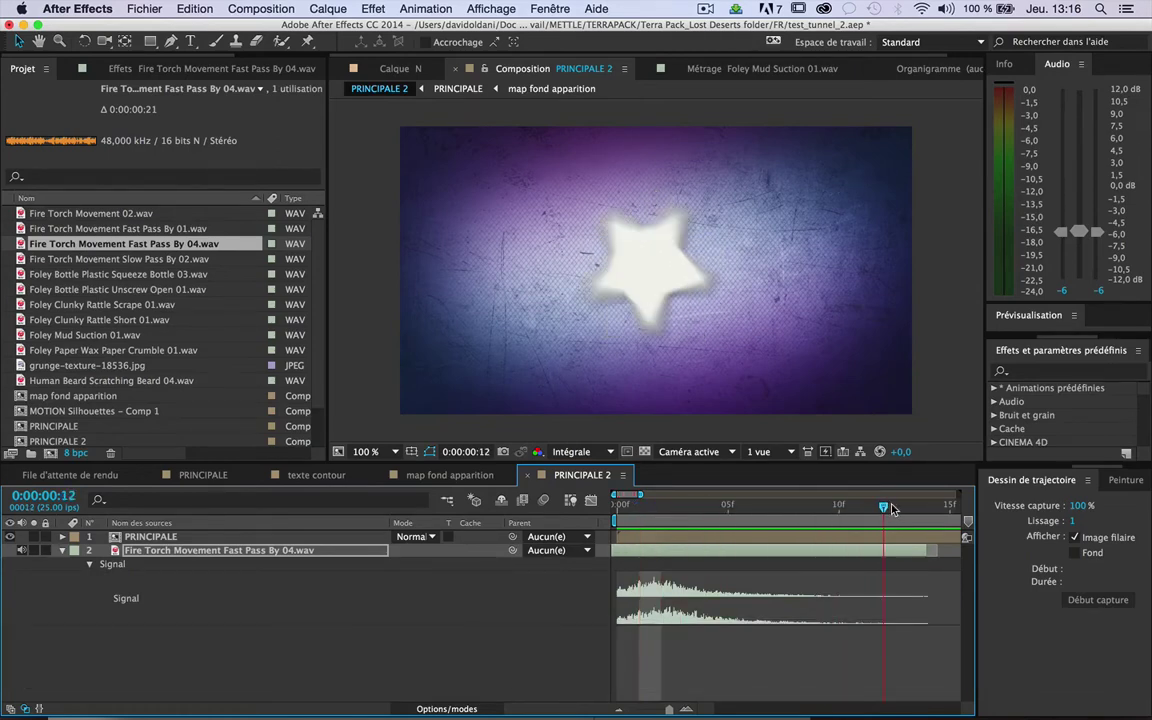
Open Fire Torch Movement Slow Pass By 02.wav as footage and listen to it.
left_click(84, 259)
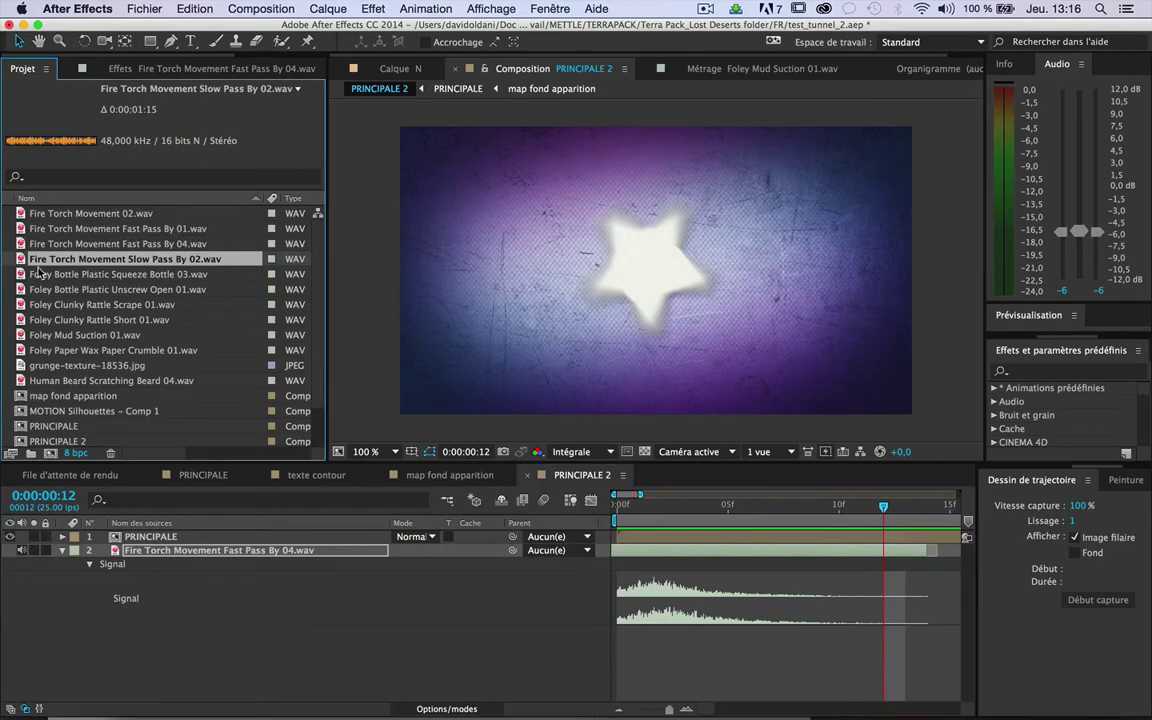
double_click(128, 262)
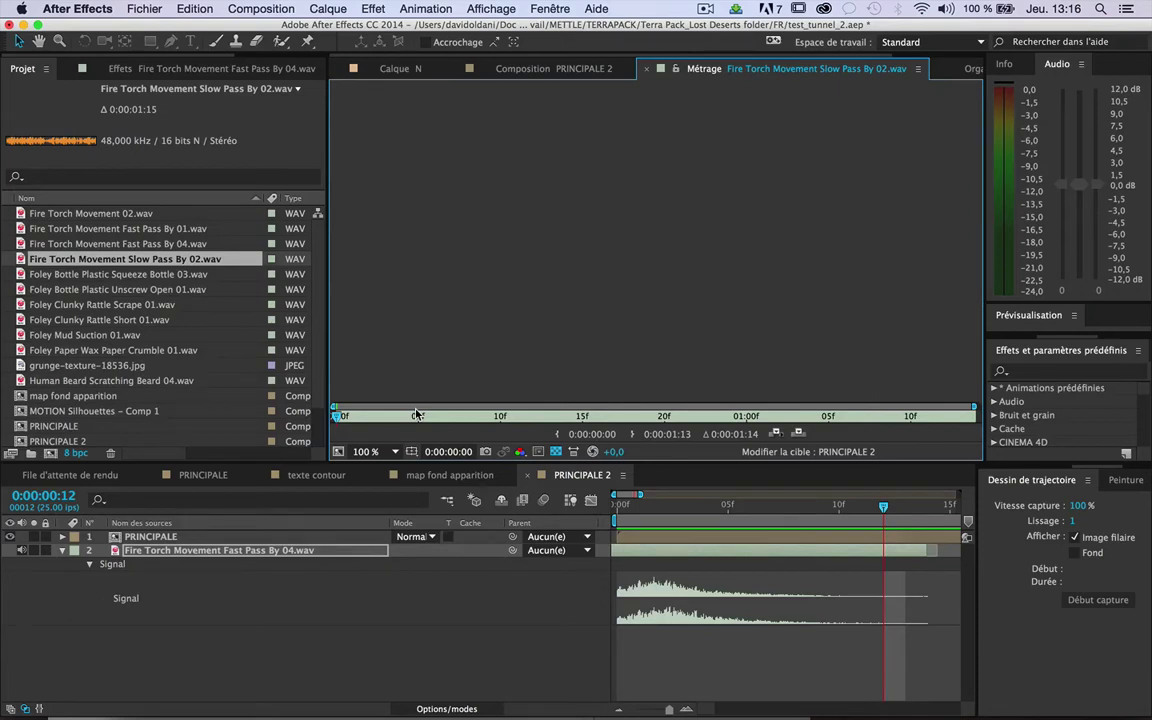
key("space")
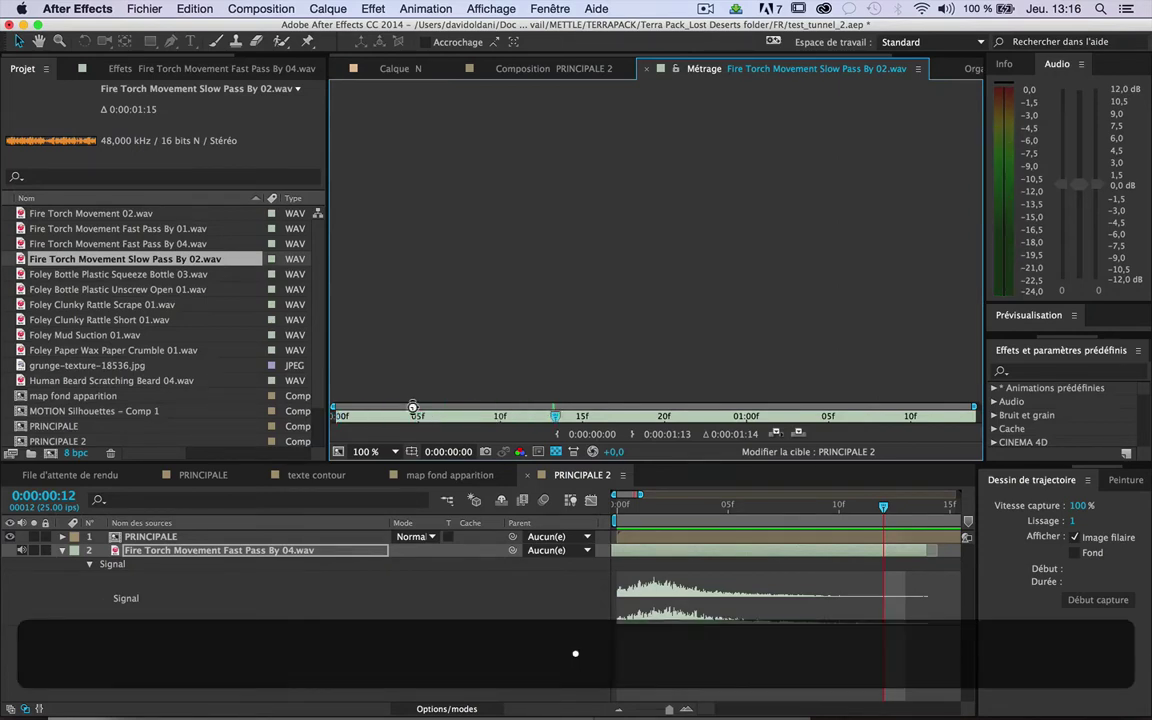
key("space")
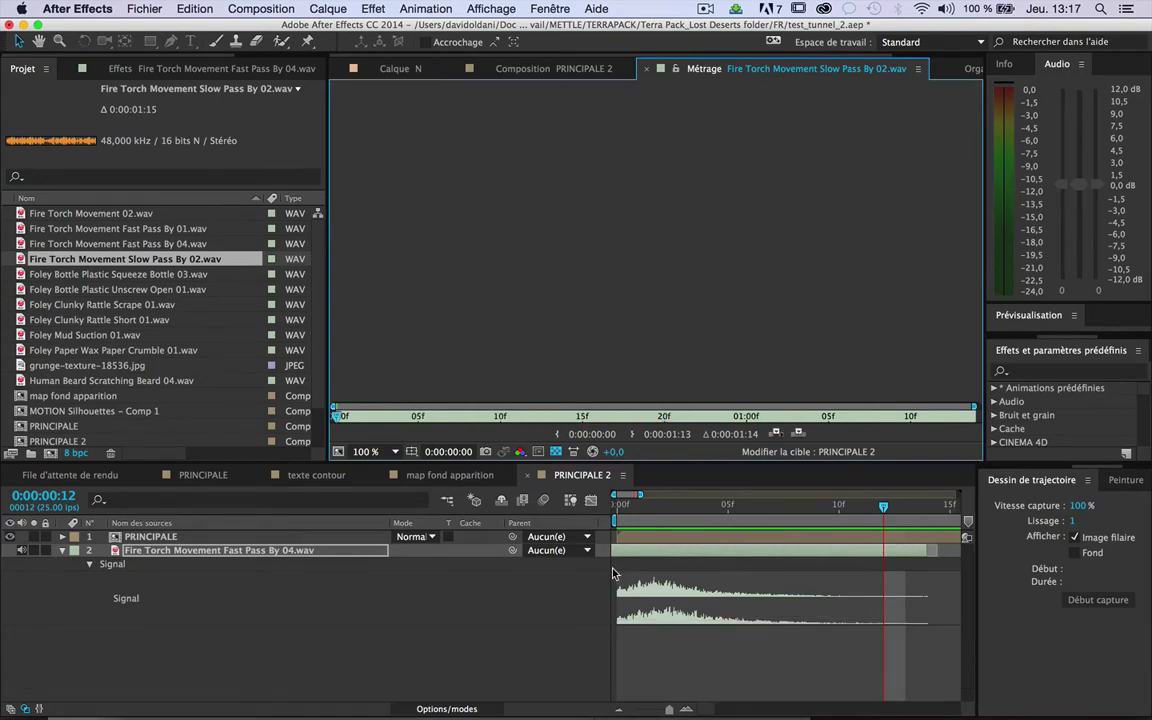
Switch to Safari and read the full Motion Café post on After Effects keyboard shortcuts for MacBook Pro, including the audio-only playback entry.
mouse_move(350, 717)
left_click(153, 672)
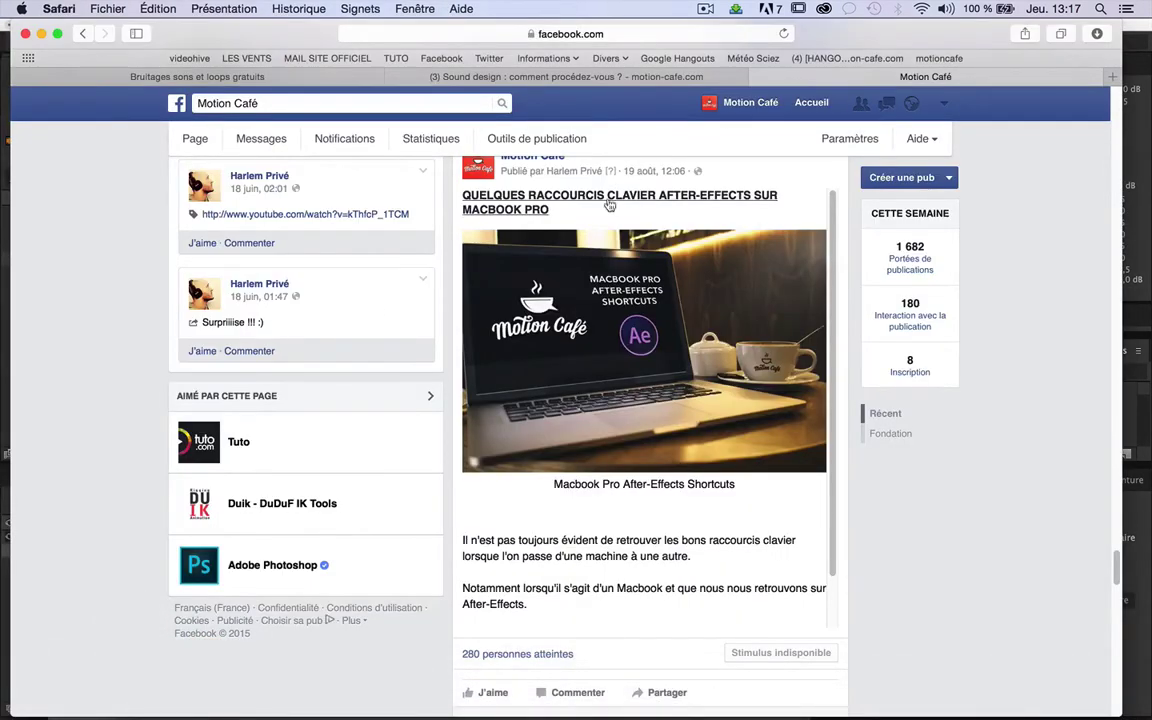
scroll(606, 207, "up", 2)
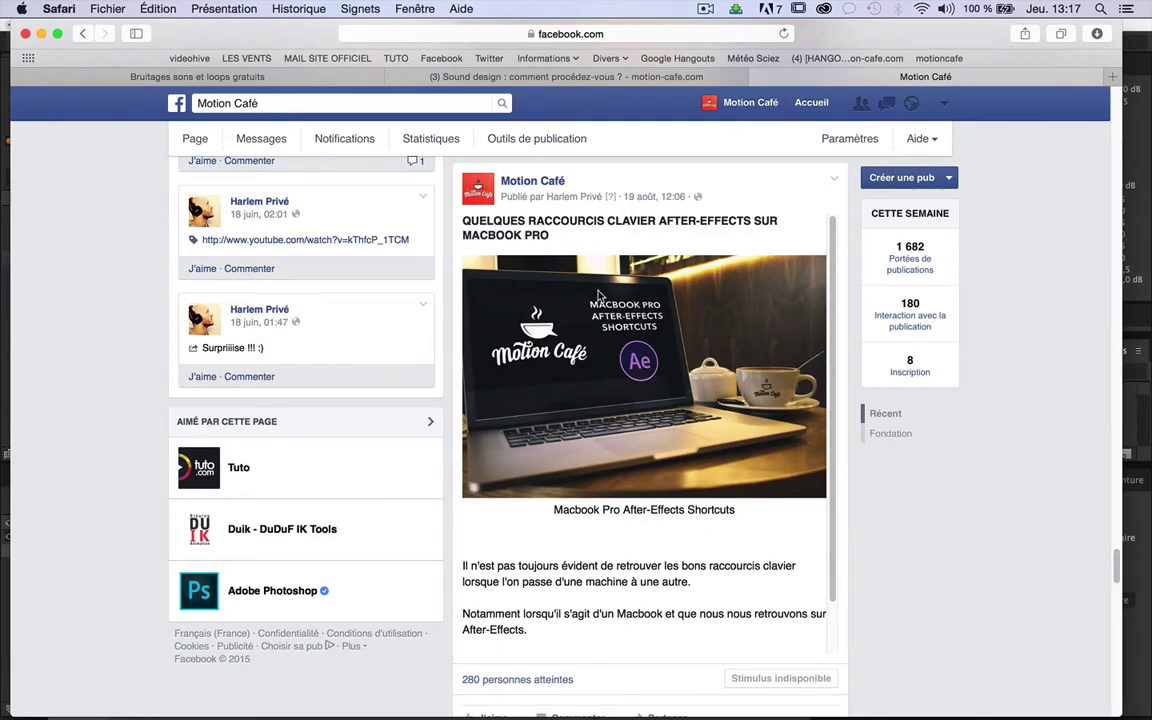
scroll(604, 453, "down", 2)
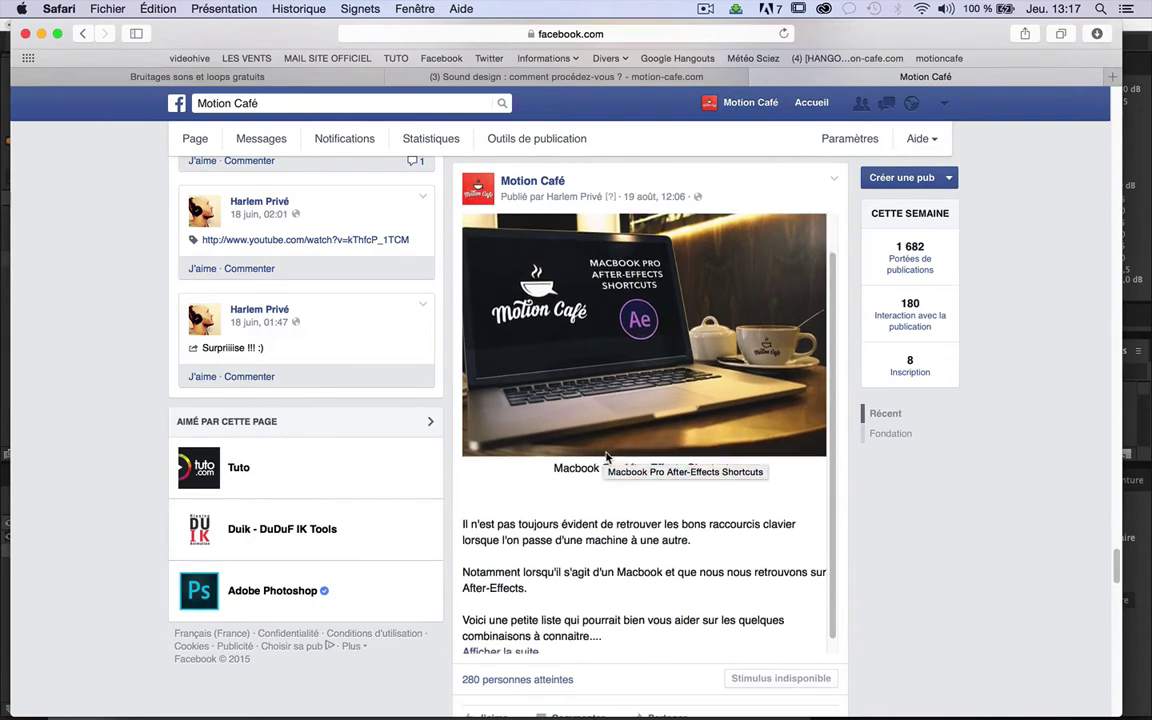
scroll(604, 453, "down", 2)
left_click(538, 587)
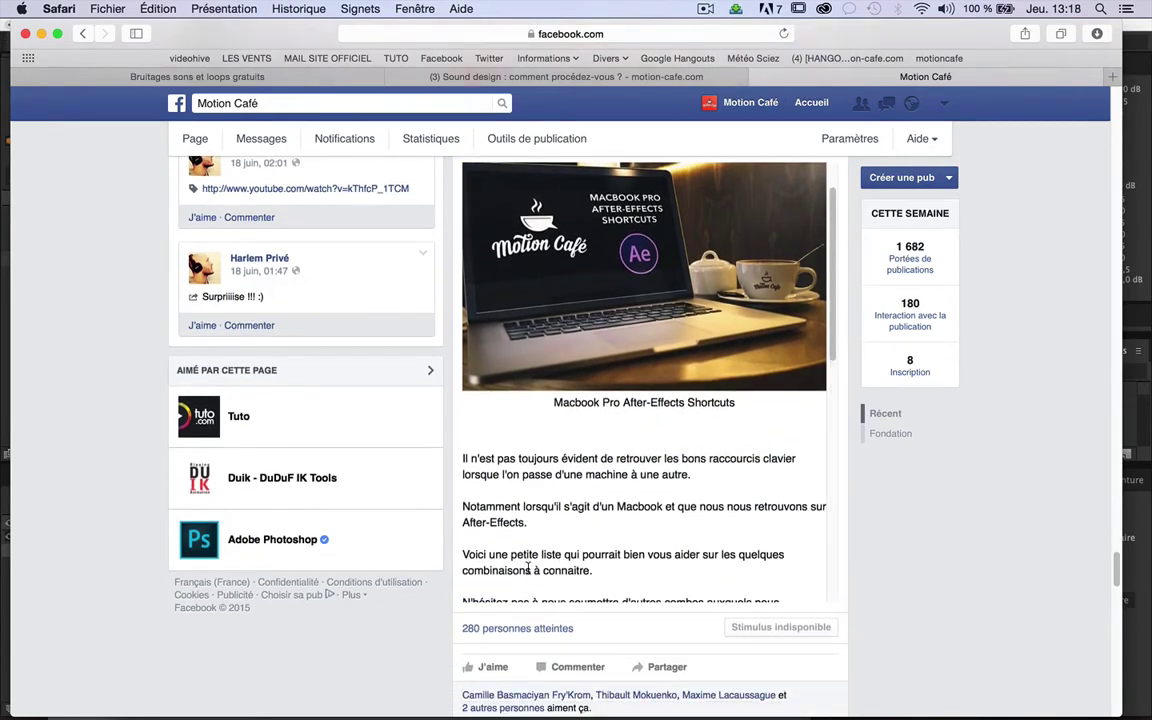
scroll(604, 470, "down", 4)
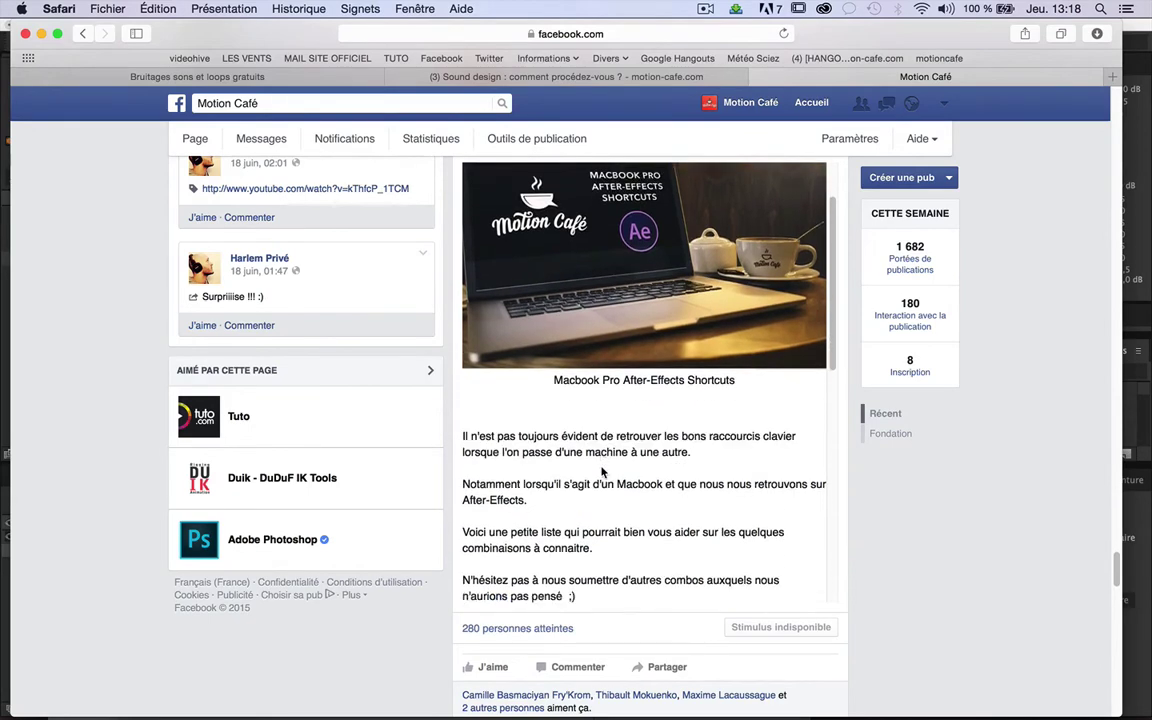
scroll(603, 472, "down", 4)
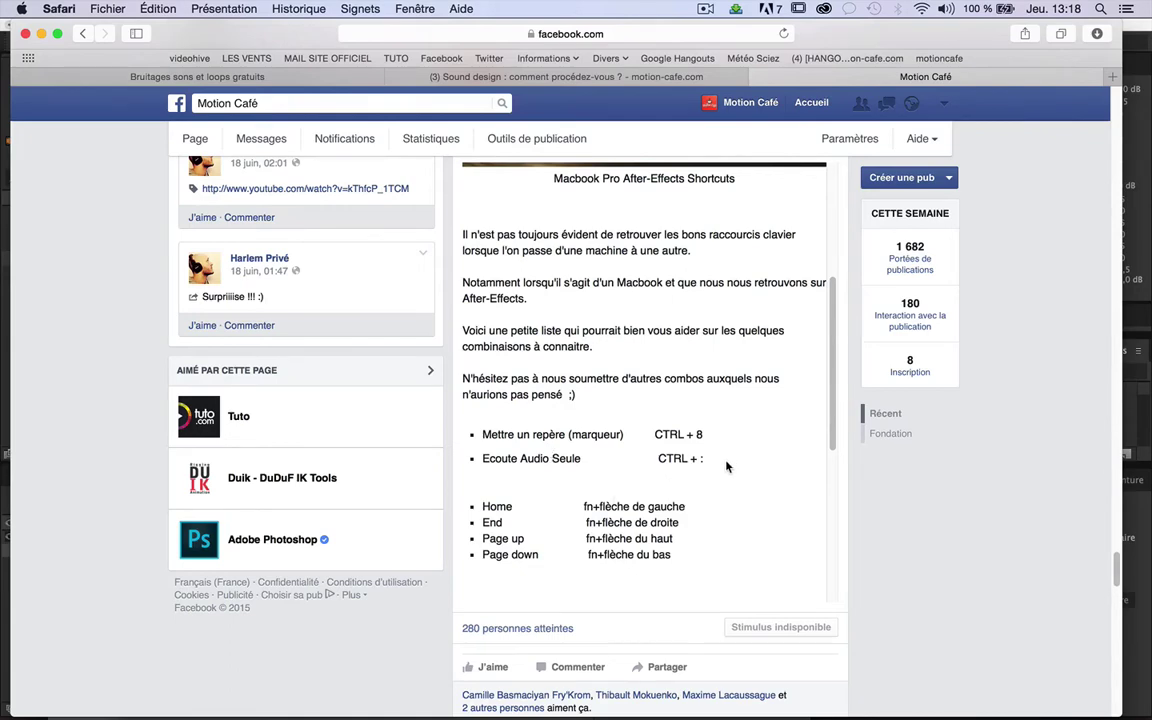
Return to After Effects and add Fire Torch Movement Slow Pass By 02.wav as the lowest layer of PRINCIPALE 2.
mouse_move(386, 690)
left_click(354, 678)
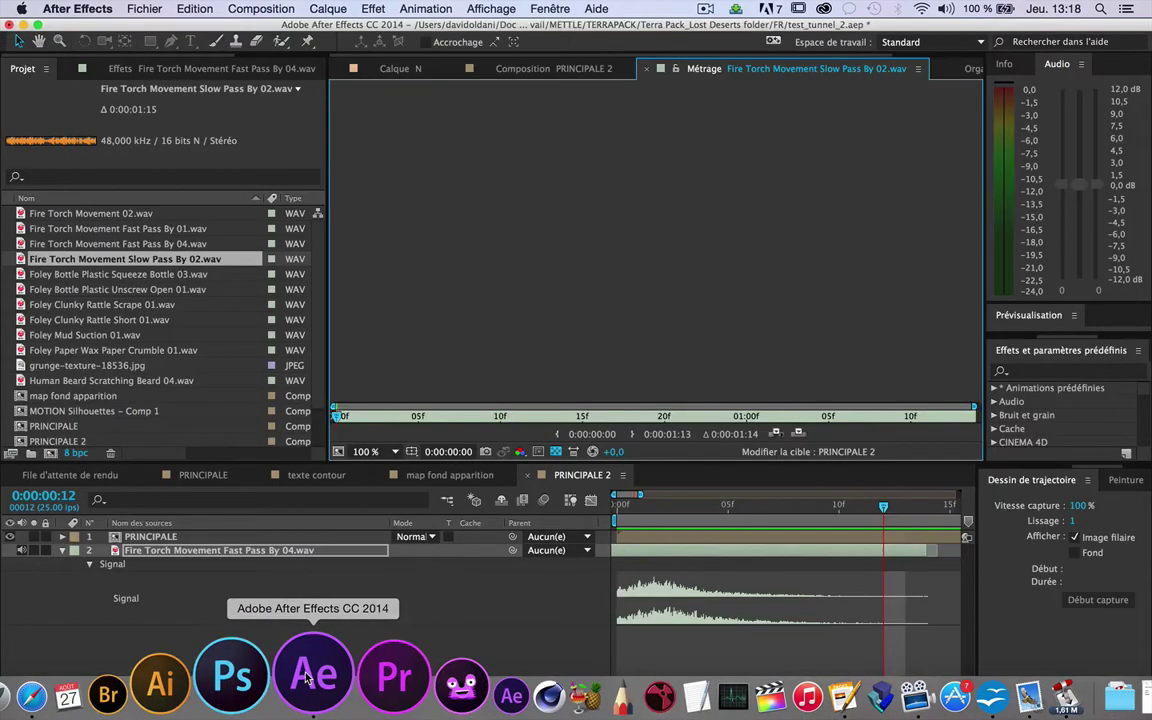
key("space")
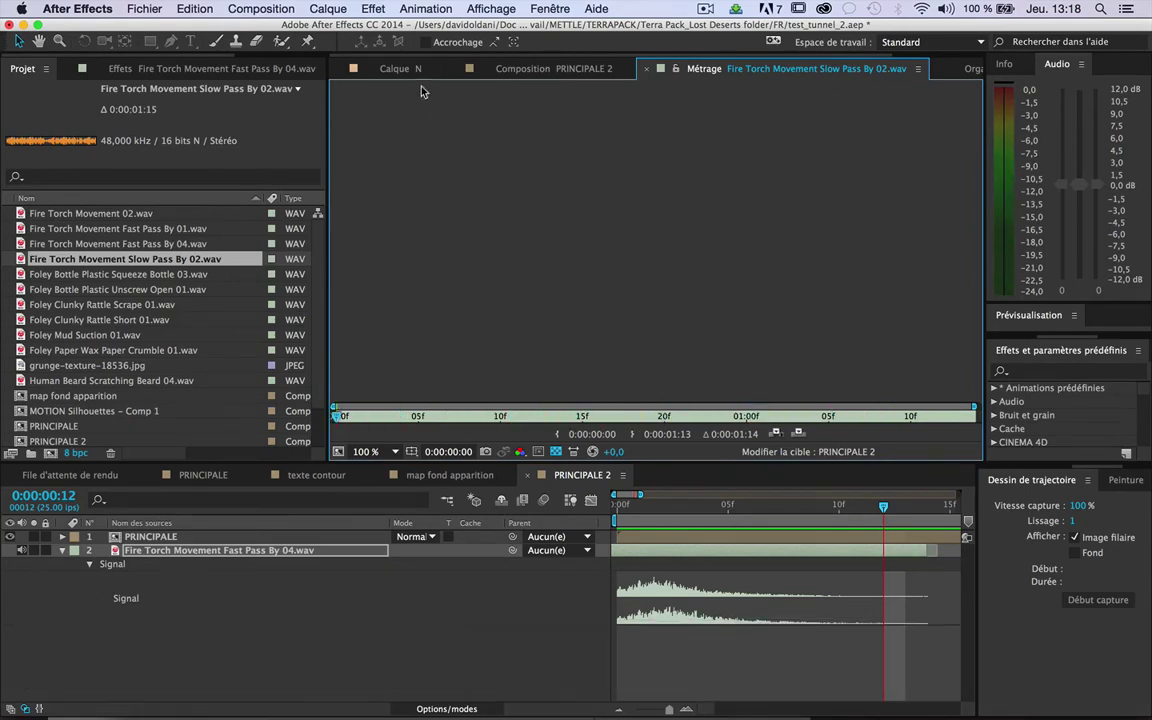
left_click(530, 68)
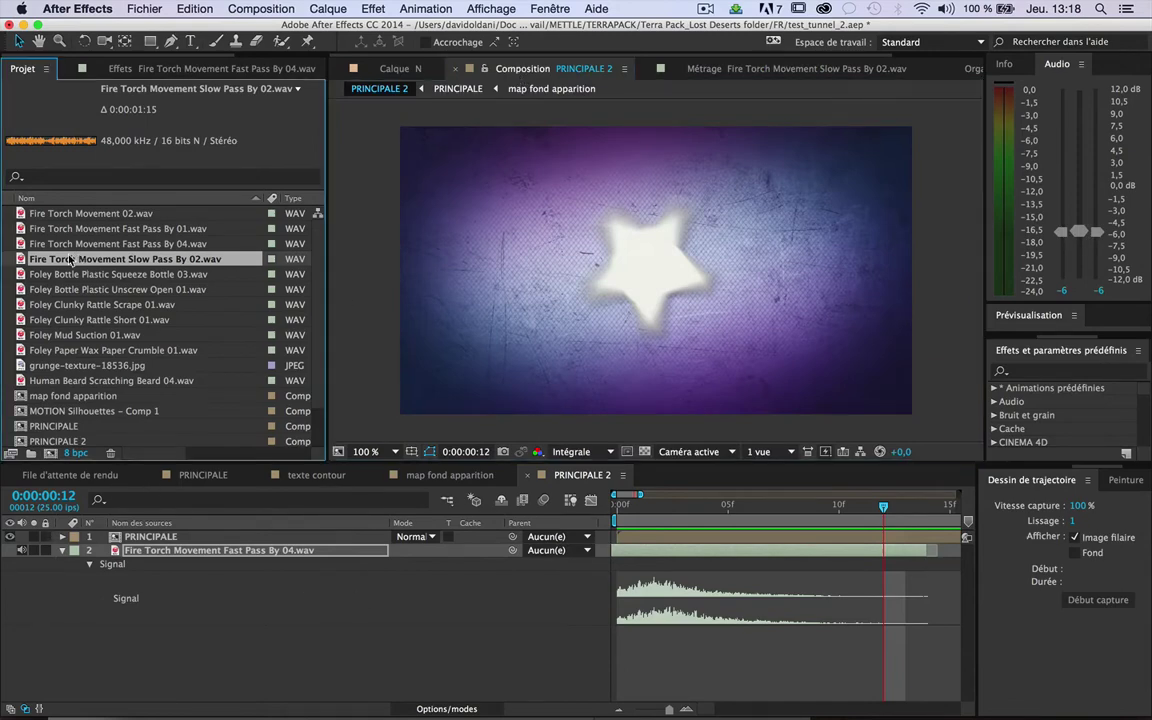
left_click_drag(70, 260, 578, 665)
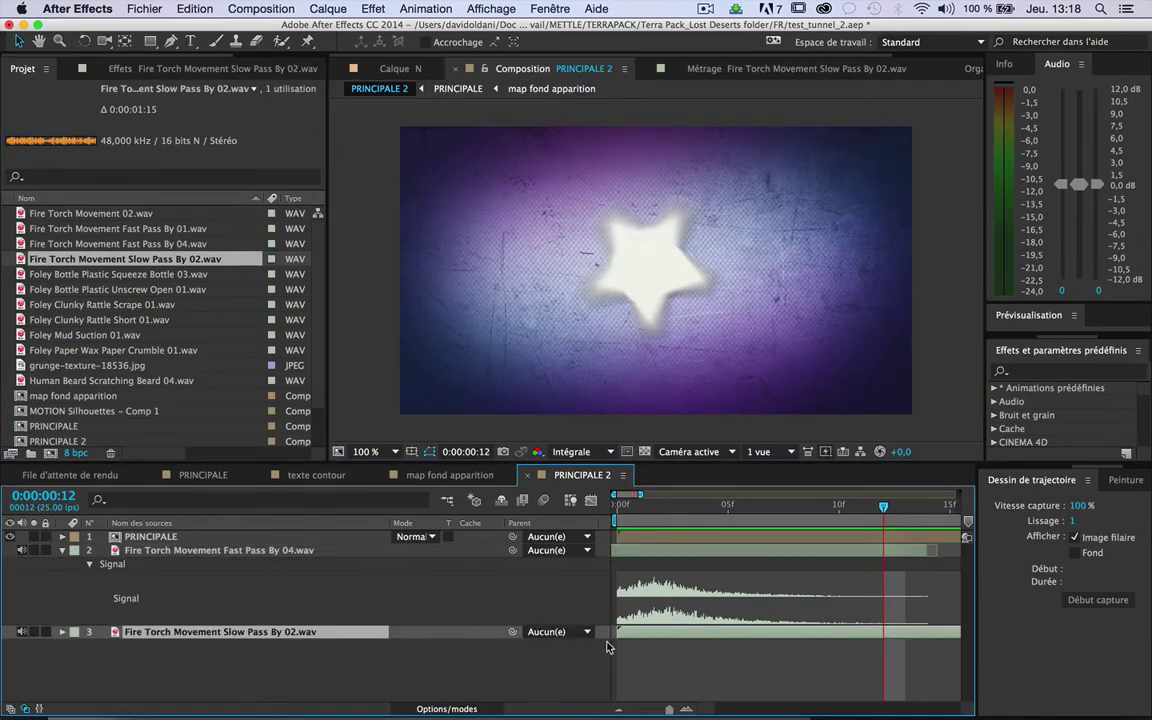
Reveal the Slow Pass By 02 waveform and move the layer later so its peak falls at 0:00:00:13.
key("l")
key("l")
scroll(690, 637, "down", 1)
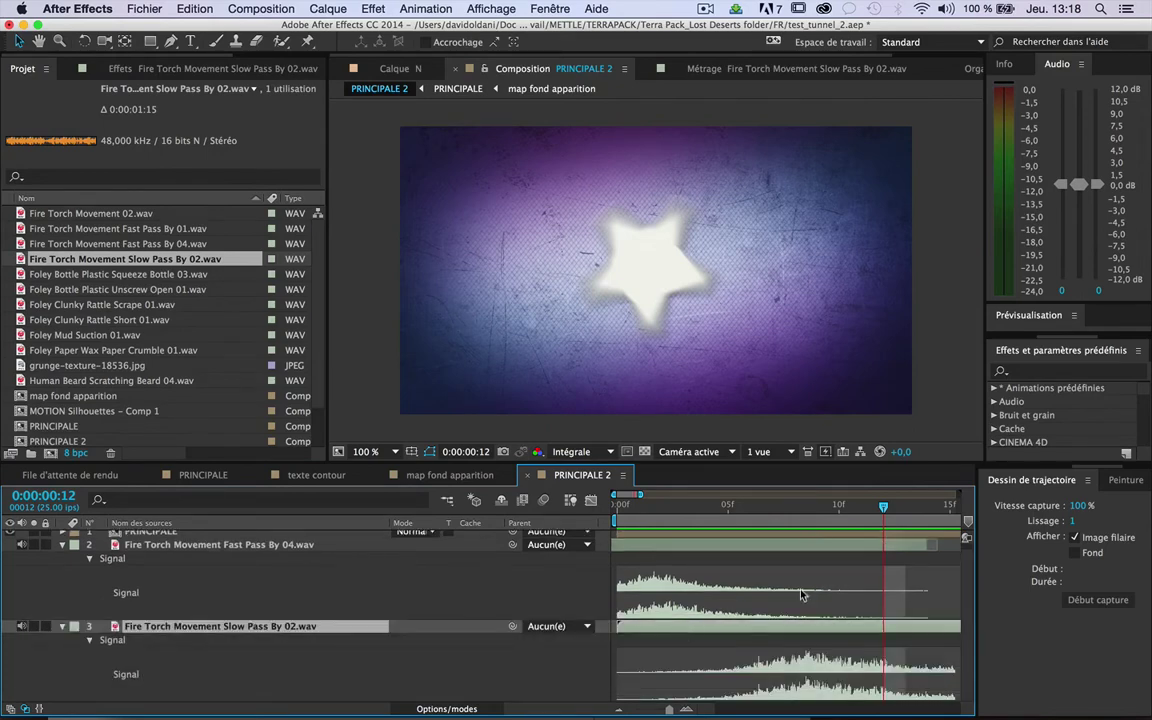
left_click_drag(722, 508, 667, 507)
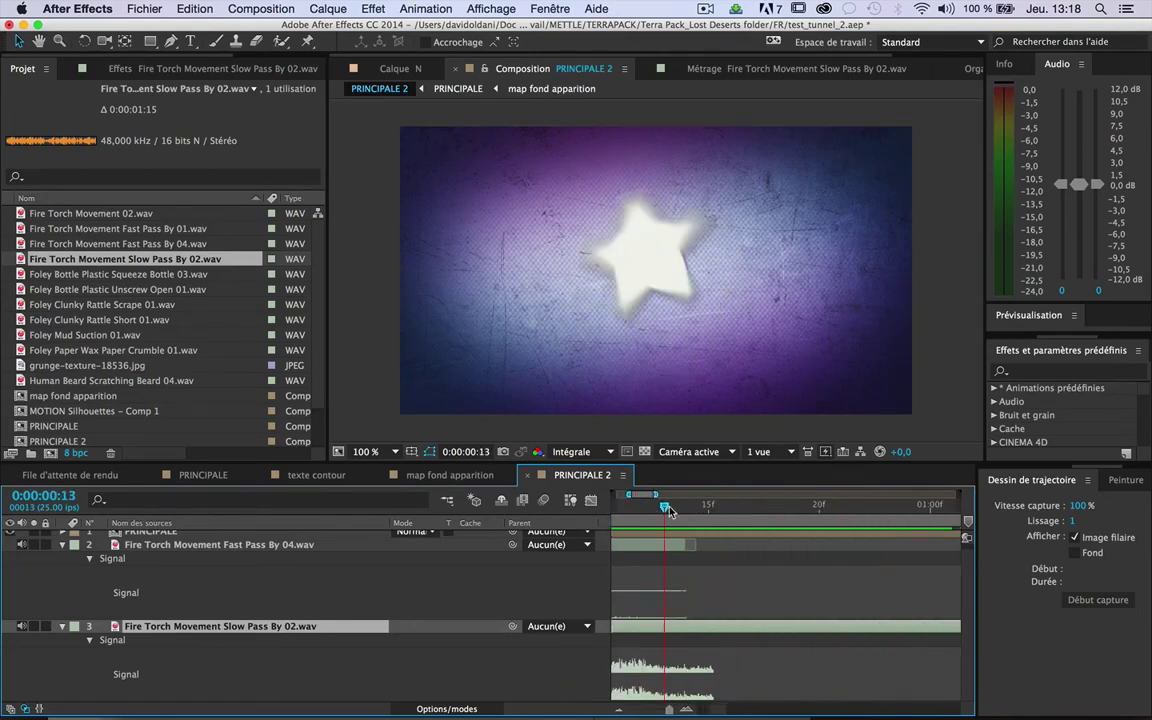
left_click_drag(632, 628, 726, 626)
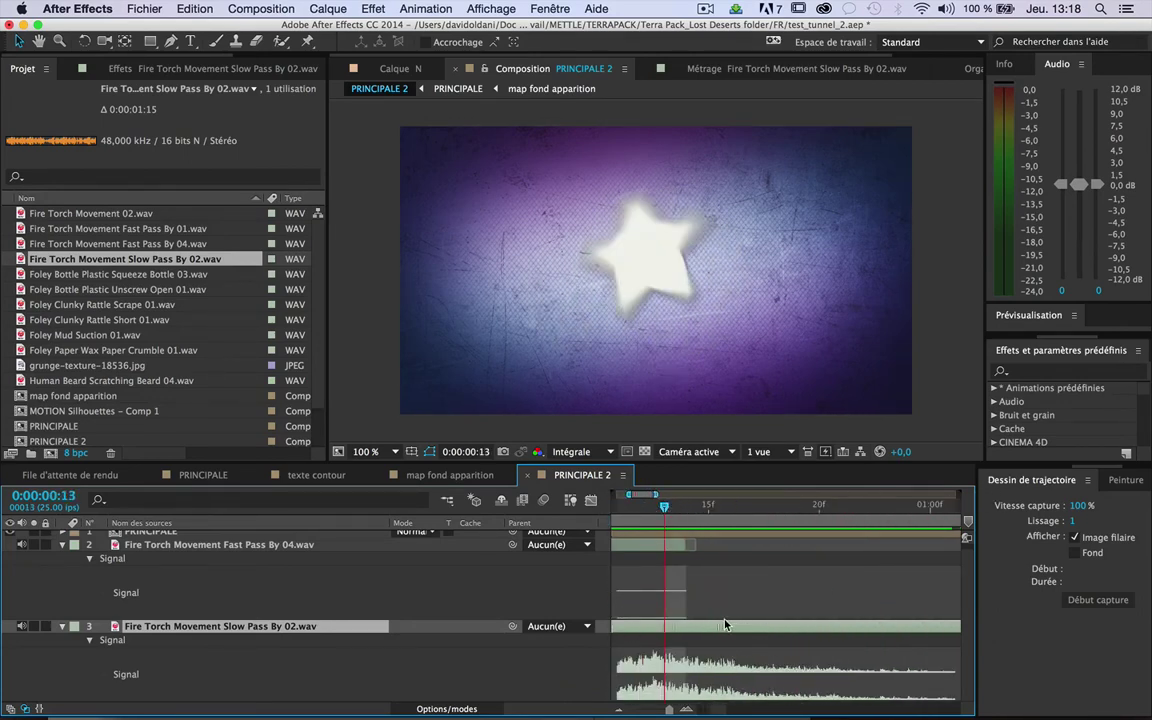
Show the whole composition duration in the timeline and preview PRINCIPALE 2 from 0:00:00:00 with both torch sounds.
left_click_drag(669, 709, 613, 709)
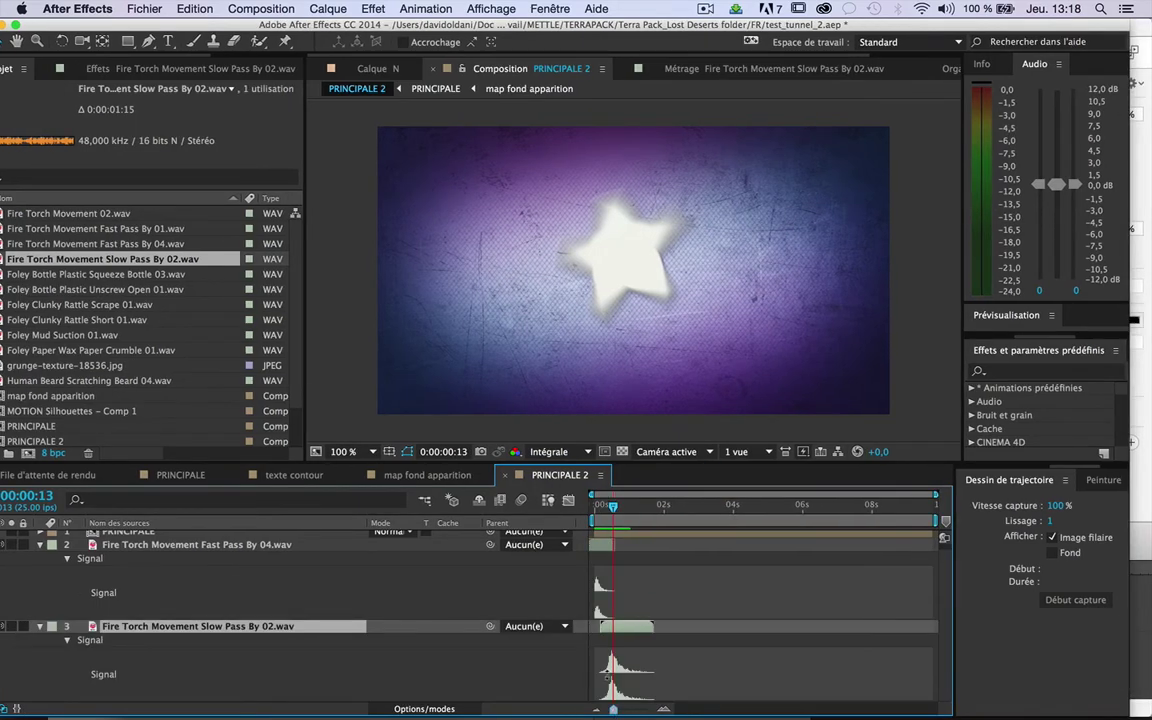
left_click_drag(692, 27, 708, 27)
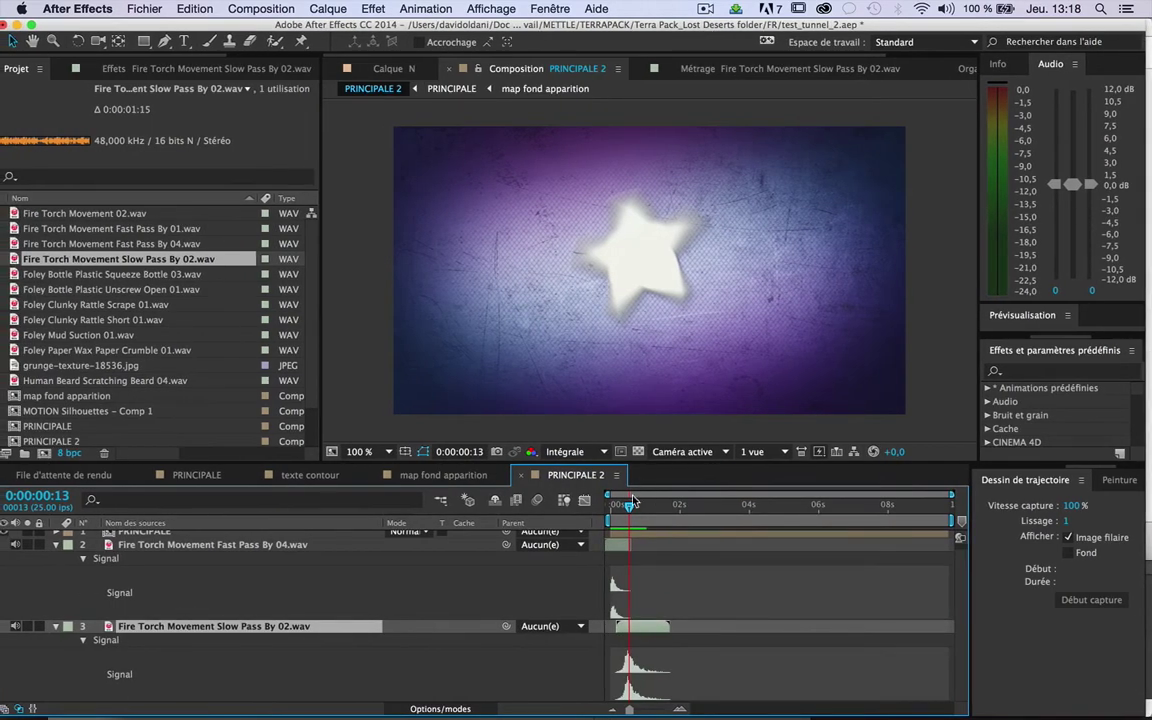
left_click_drag(630, 502, 608, 508)
key("0")
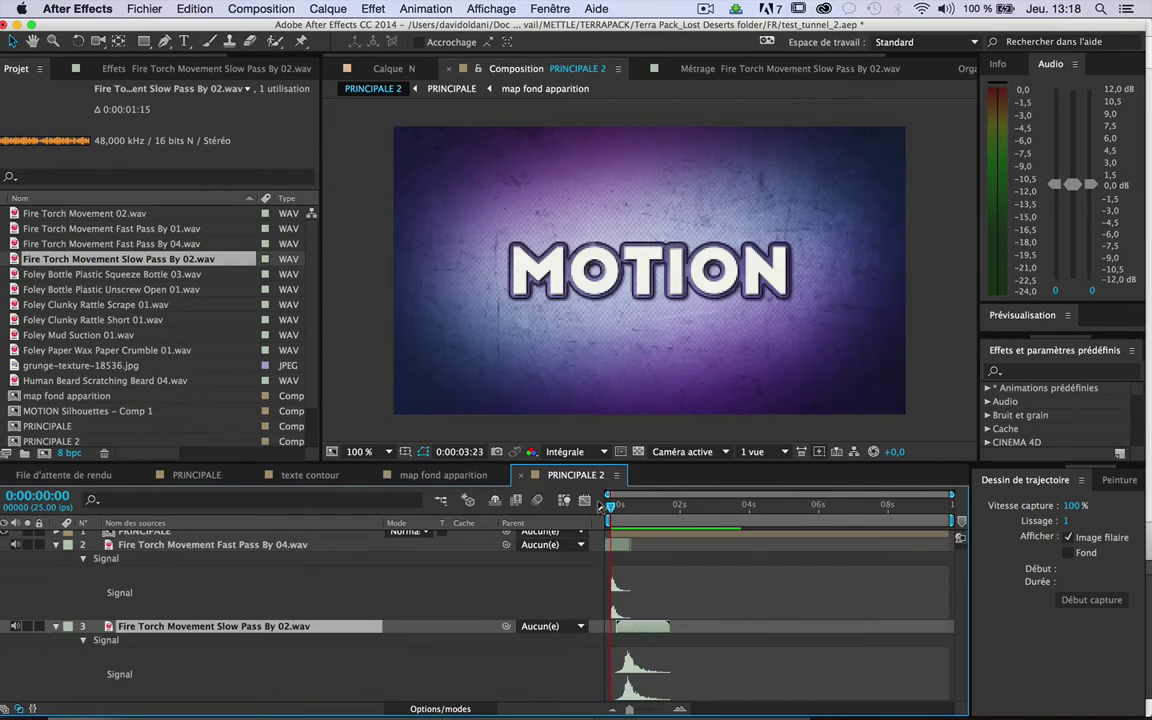
Replay PRINCIPALE 2 several times from 0:00:00:00 to judge the timing of the Slow Pass By 02 sound.
key("0")
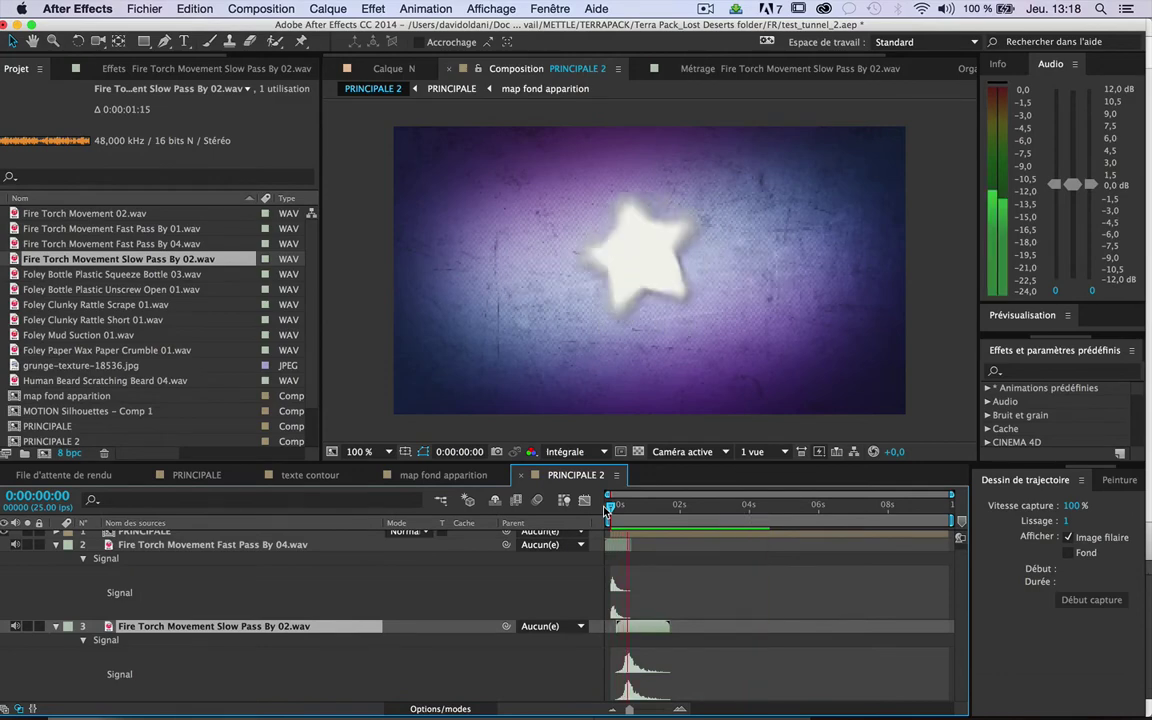
key("KP_0")
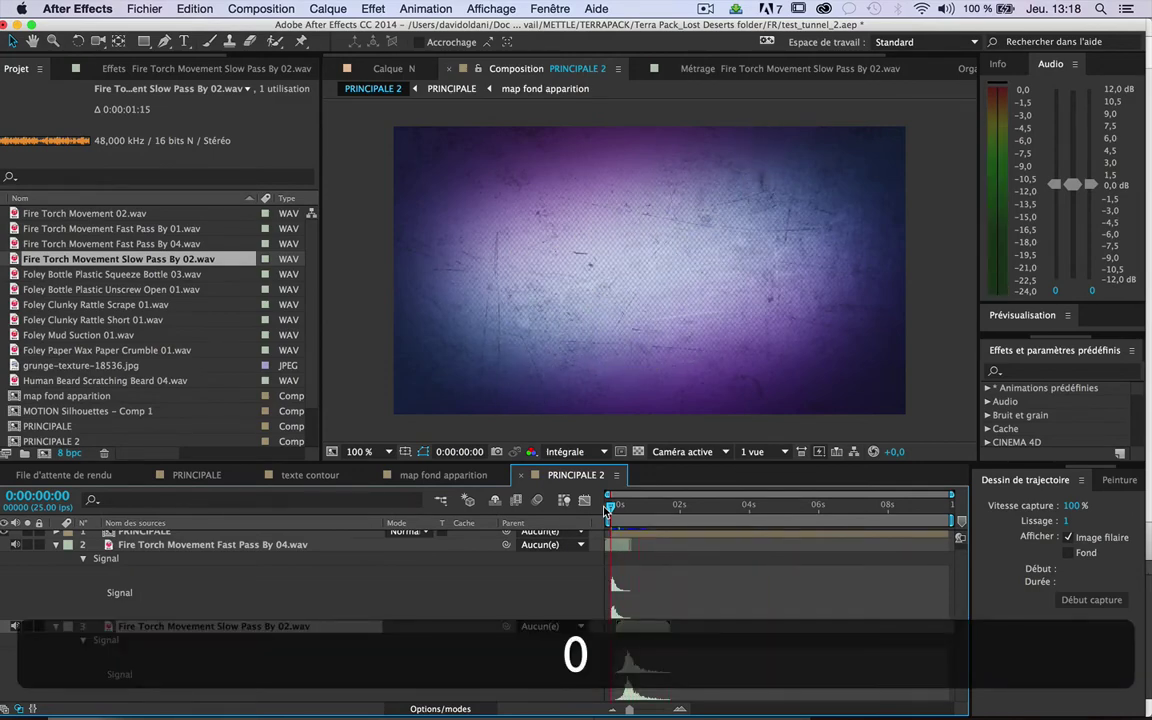
key("space")
key("KP_0")
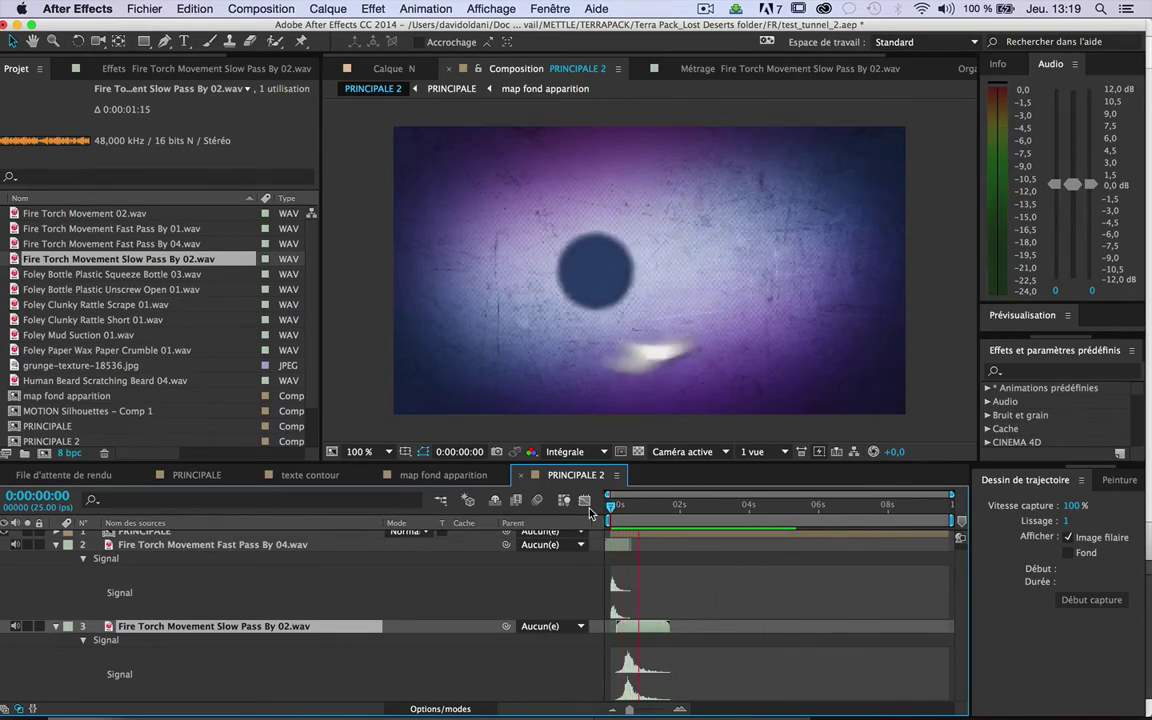
key("space")
Move the Slow Pass By 02 layer slightly later and preview PRINCIPALE 2 with the work area ending at 0:00:01:23.
left_click(641, 628)
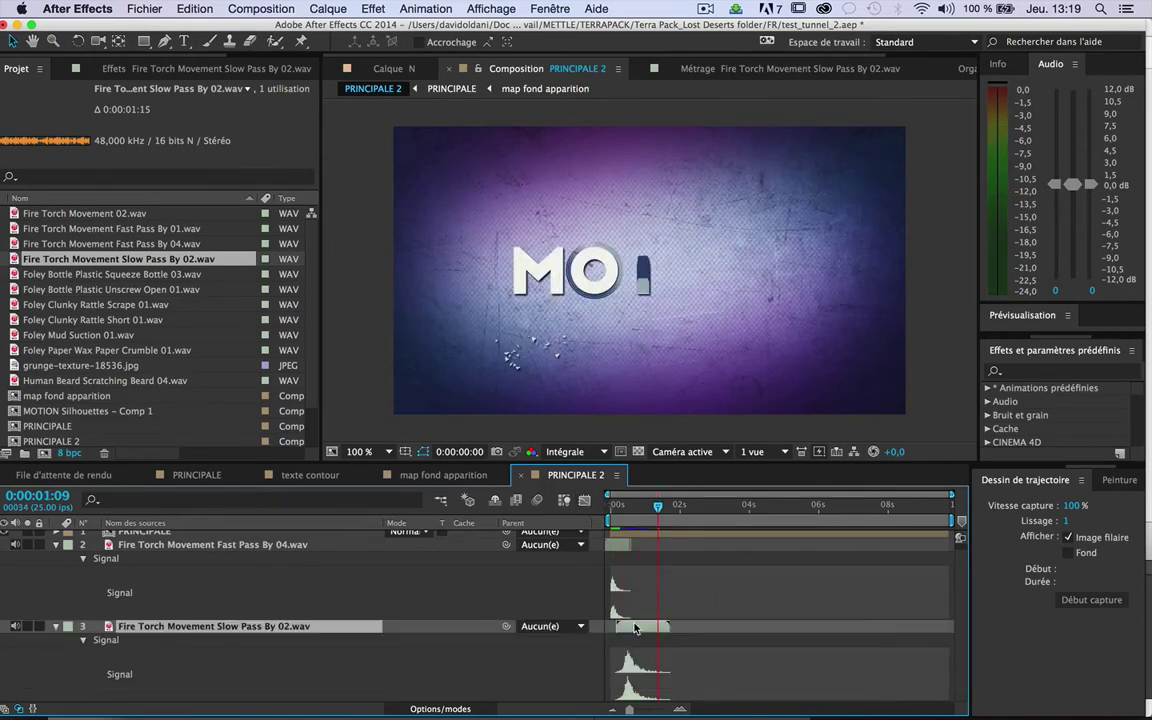
left_click_drag(620, 504, 678, 512)
key("n")
key("KP_0")
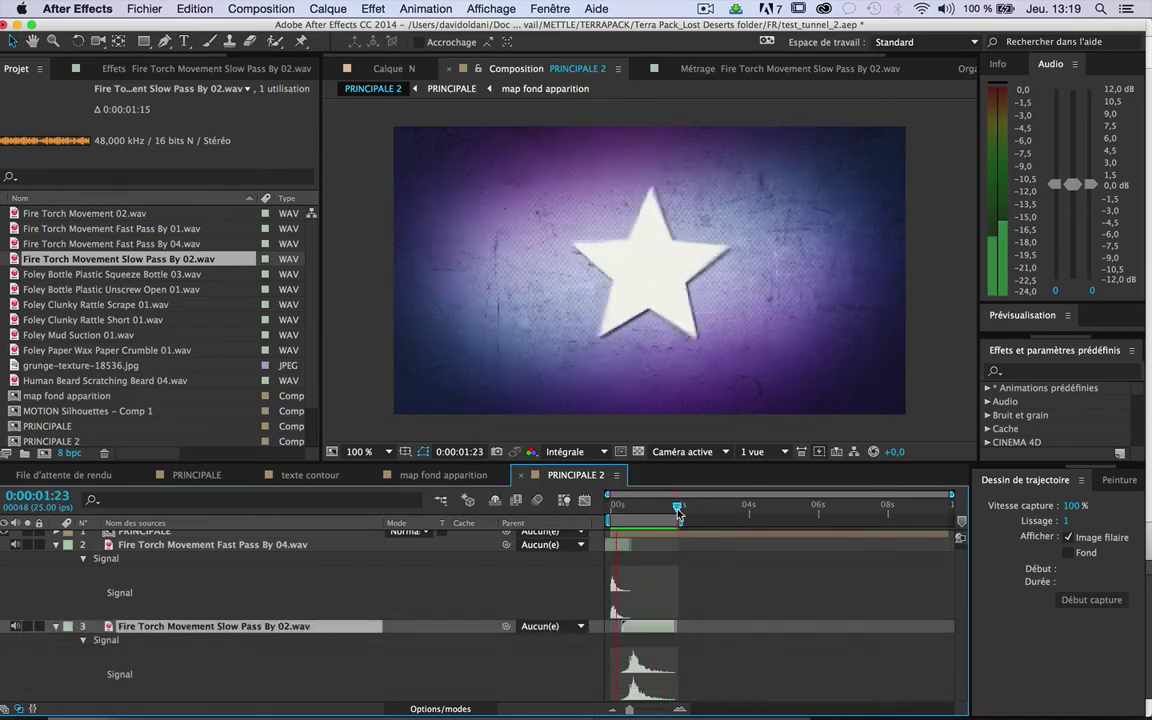
key("space")
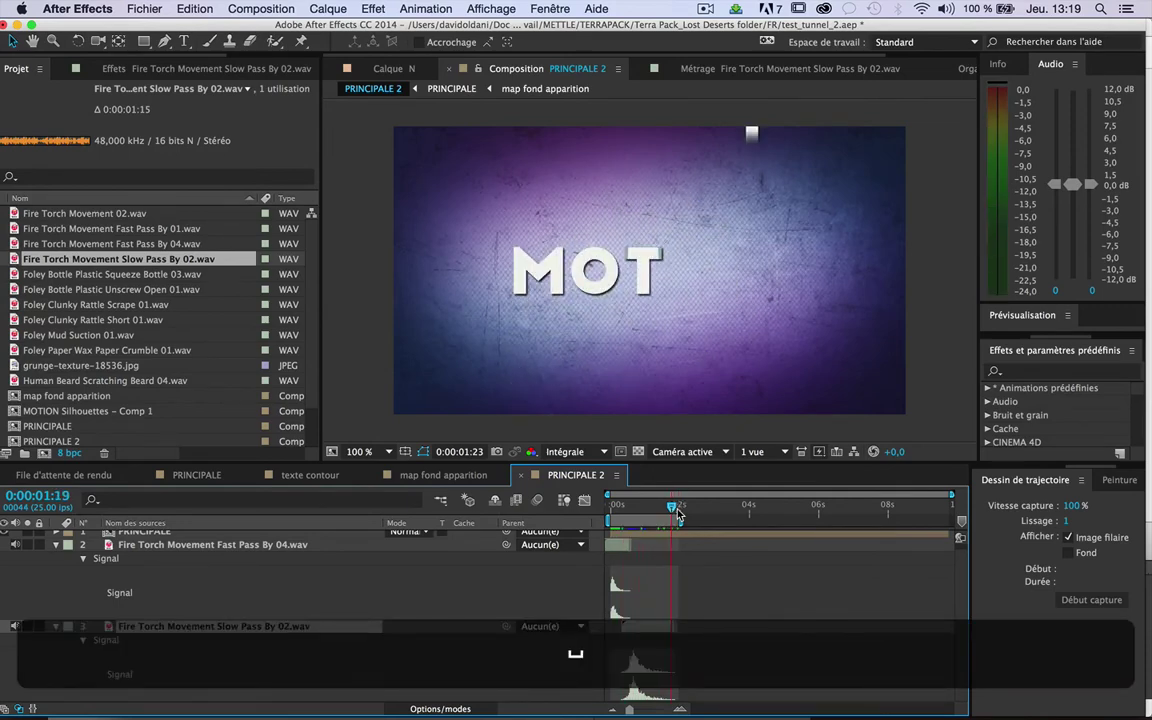
Lower the audio level of Fire Torch Movement Slow Pass By 02.wav to -6 dB.
key("l")
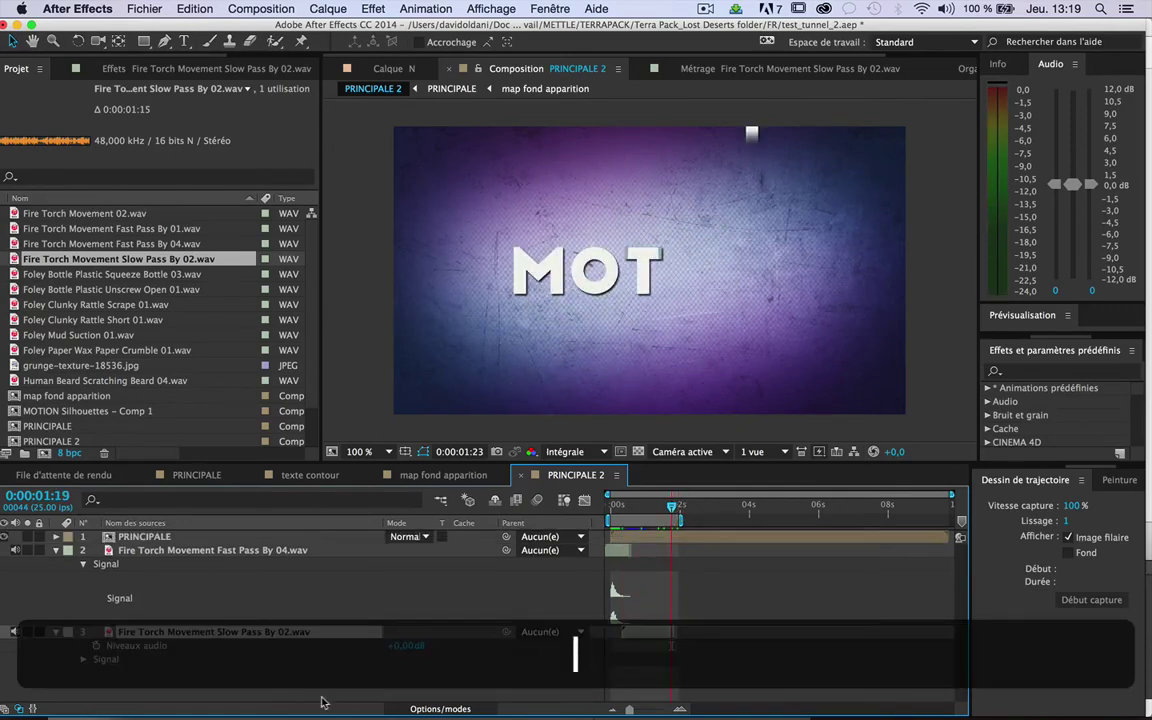
left_click(405, 646)
type("-6")
key("Return")
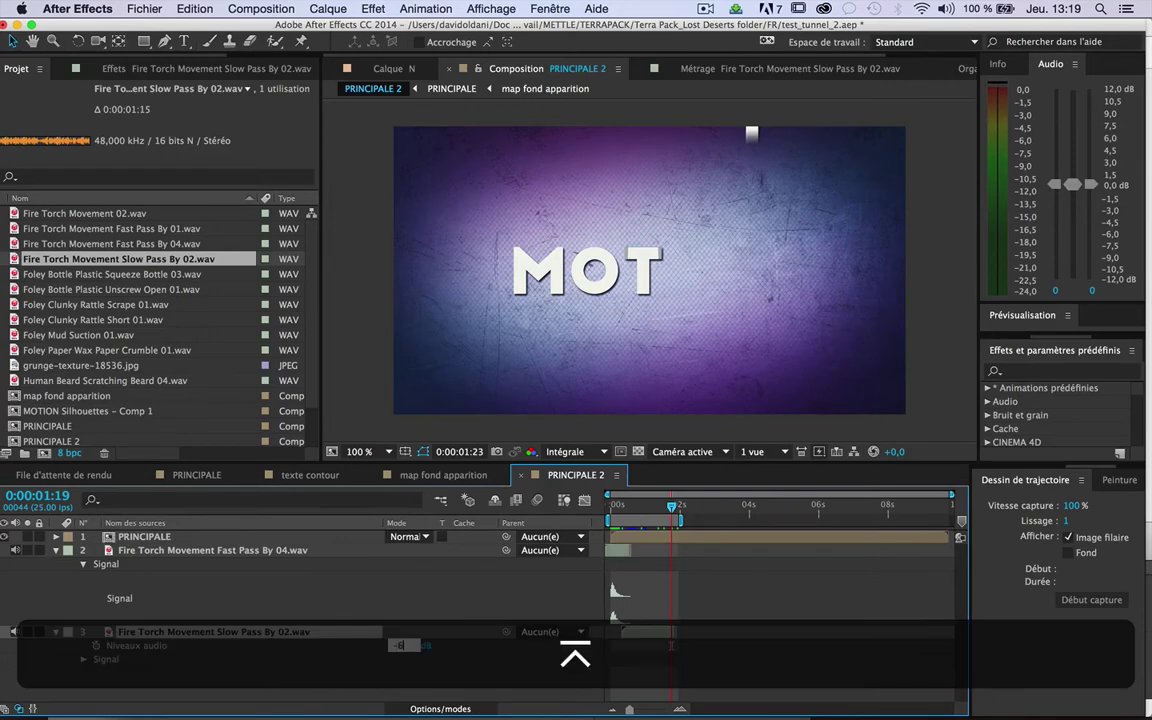
Collapse both torch sound layers and place the current time at 0:00:00:22, where the circle appears.
left_click(626, 511)
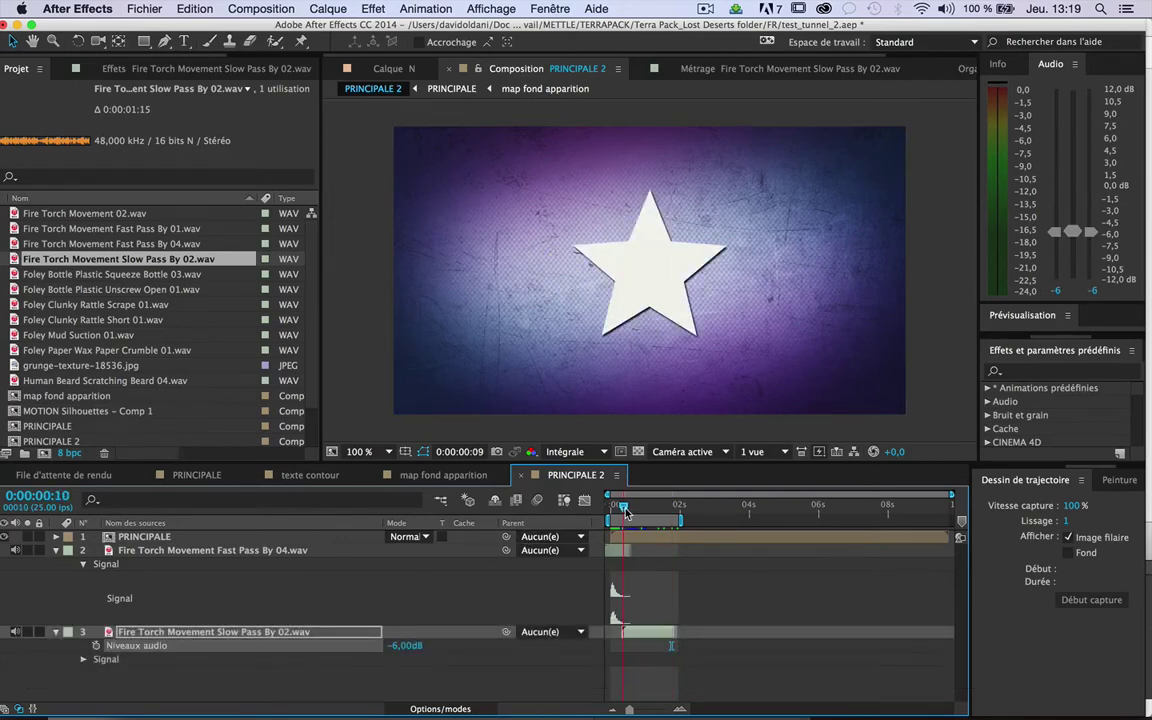
left_click(56, 550)
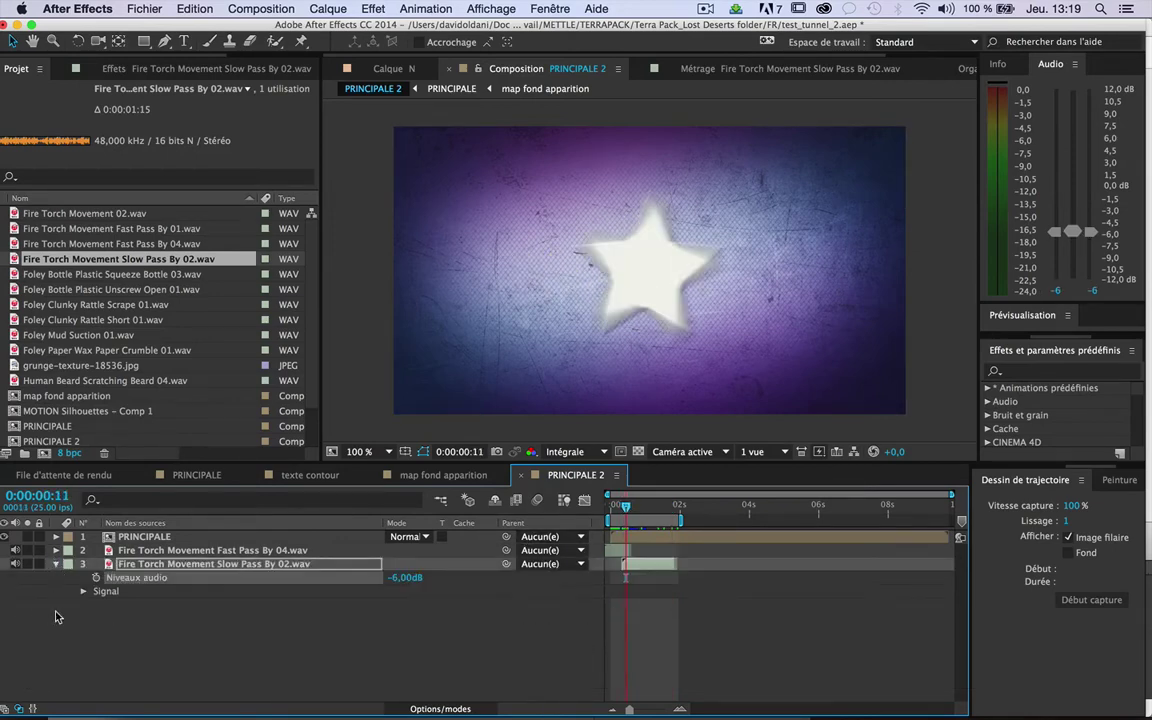
left_click(56, 564)
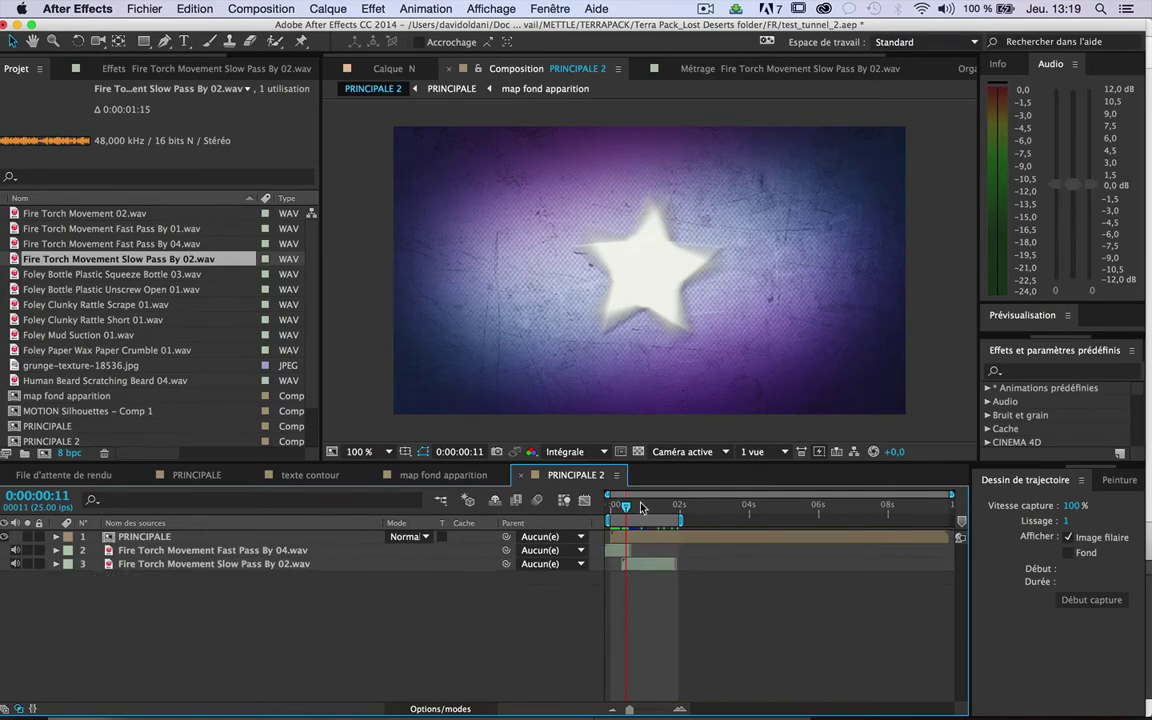
mouse_move(630, 512)
left_mouse_down()
mouse_move(610, 512)
mouse_move(641, 515)
left_mouse_up()
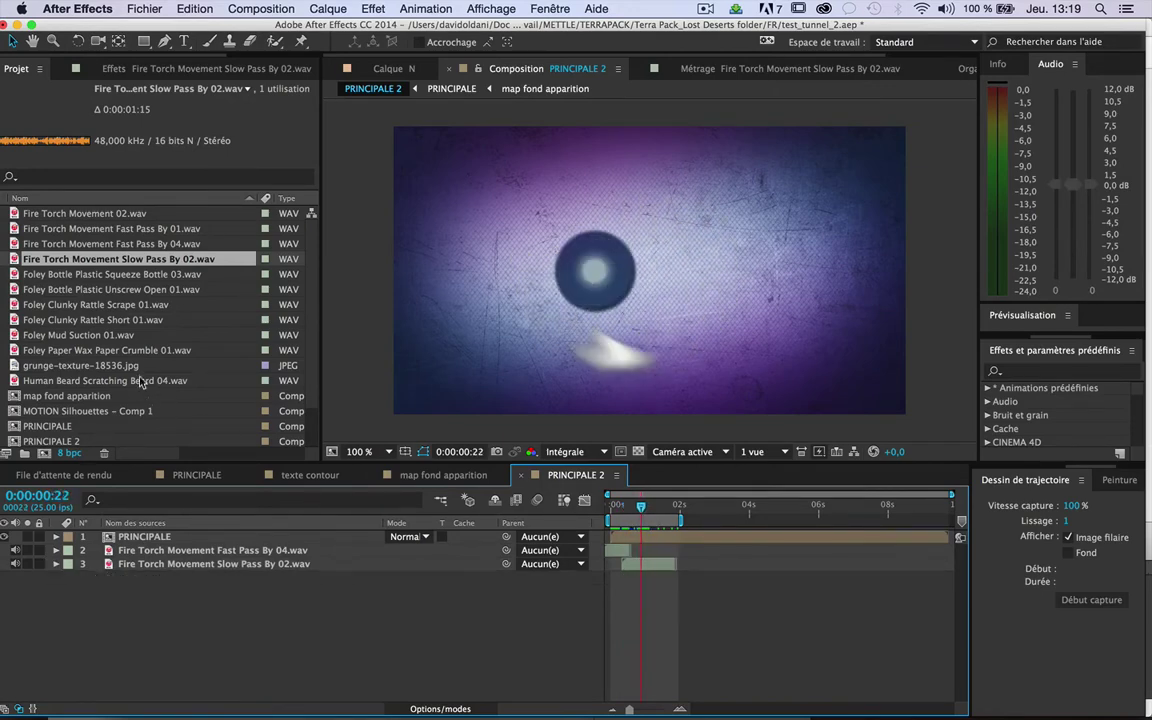
Audition the Foley Mud Suction 01, Clunky Rattle Scrape 01, Bottle Plastic Squeeze Bottle 03 and Bottle Plastic Unscrew Open 01 sounds.
double_click(77, 336)
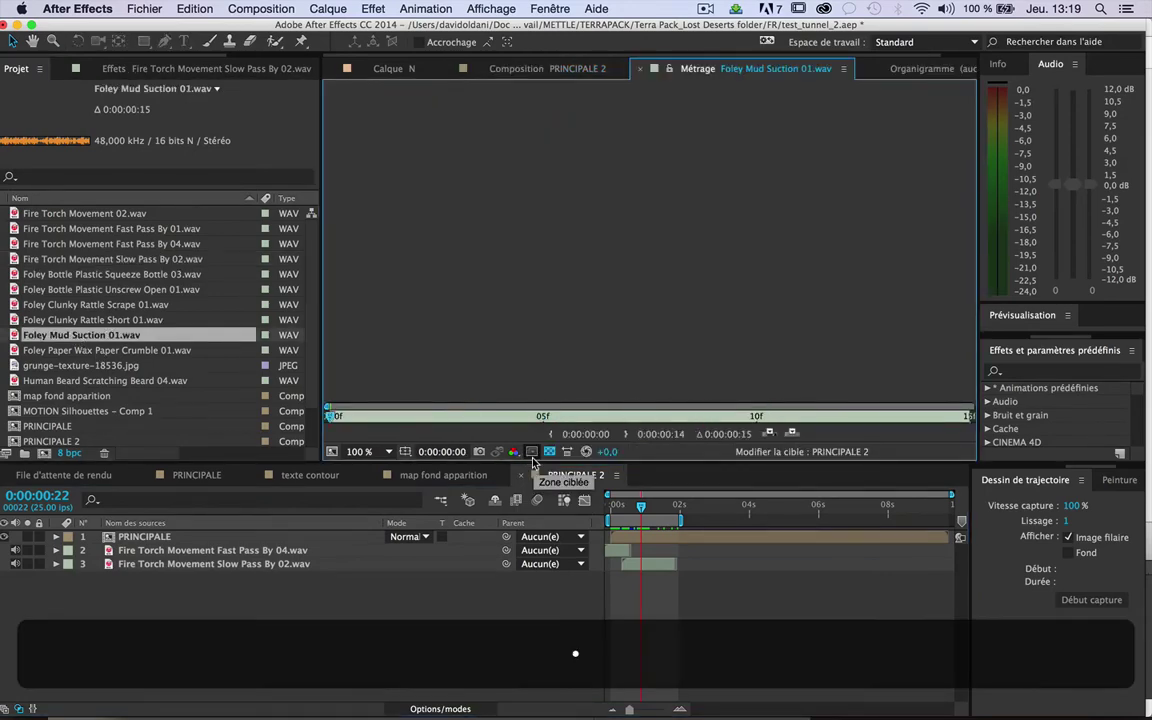
double_click(127, 305)
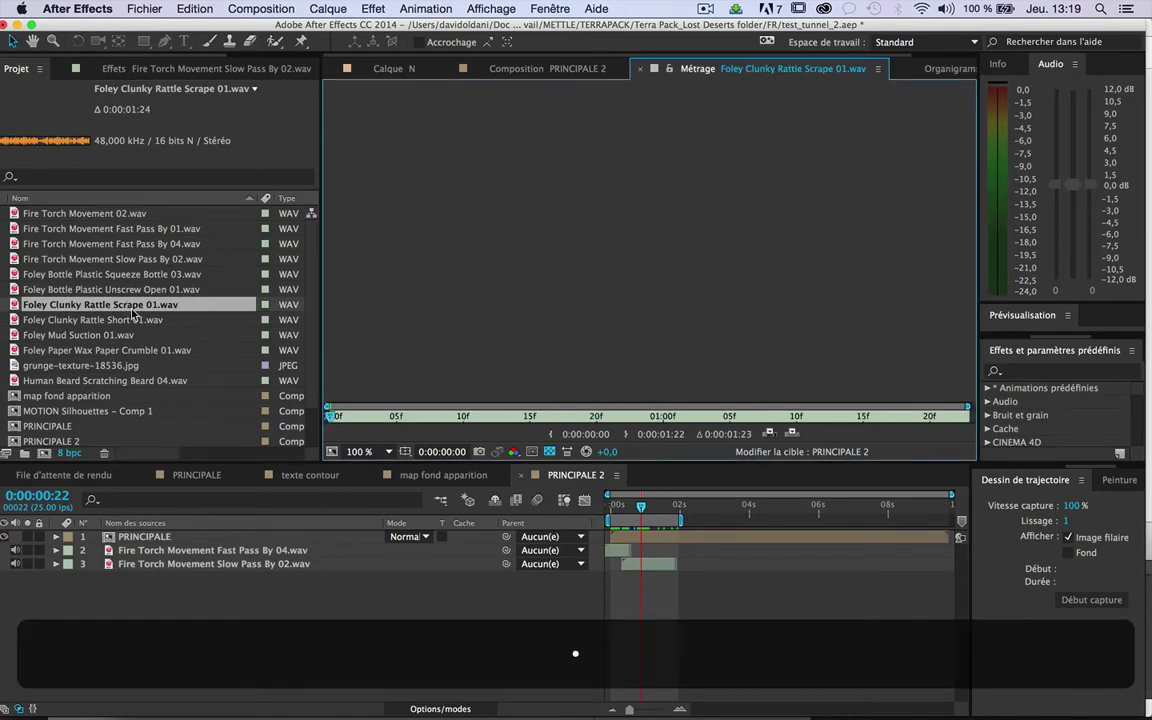
left_click(72, 274)
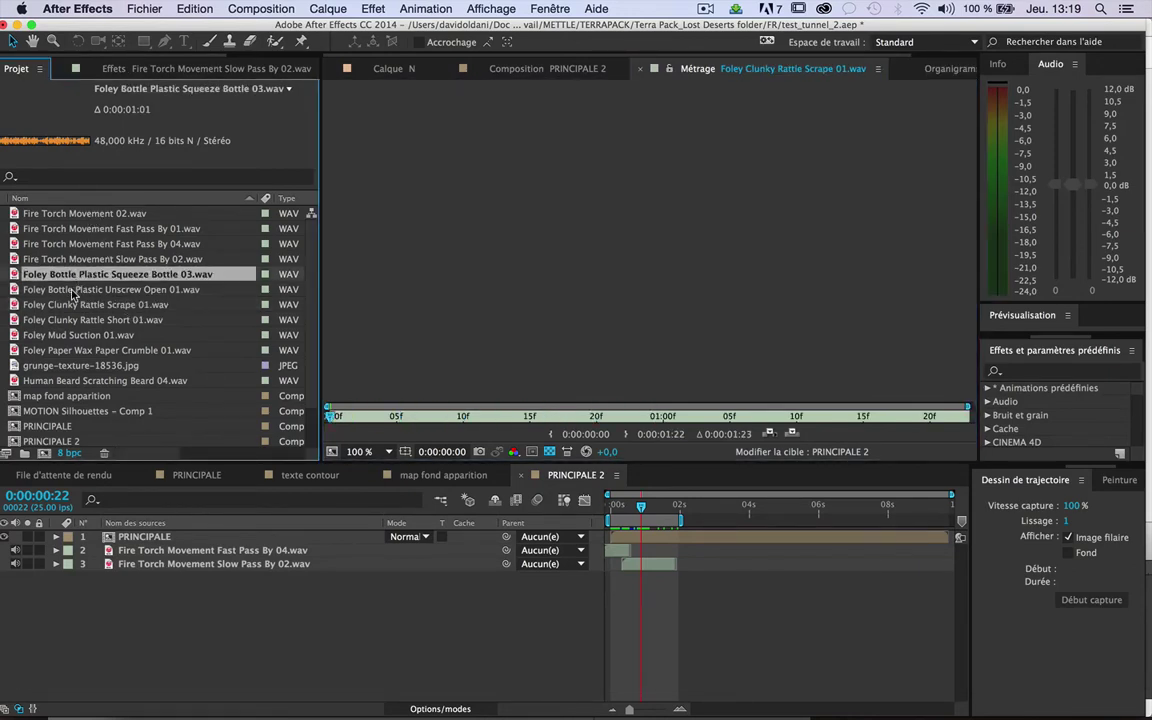
double_click(73, 281)
key("KP_Decimal")
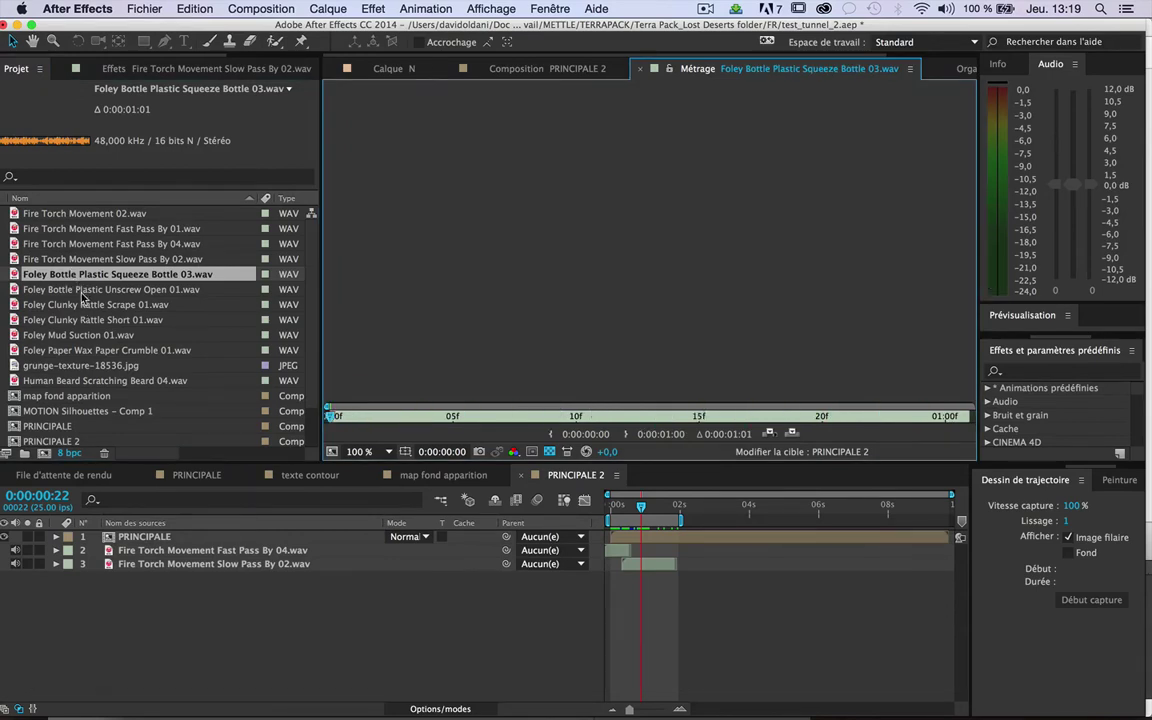
double_click(83, 290)
key("KP_Decimal")
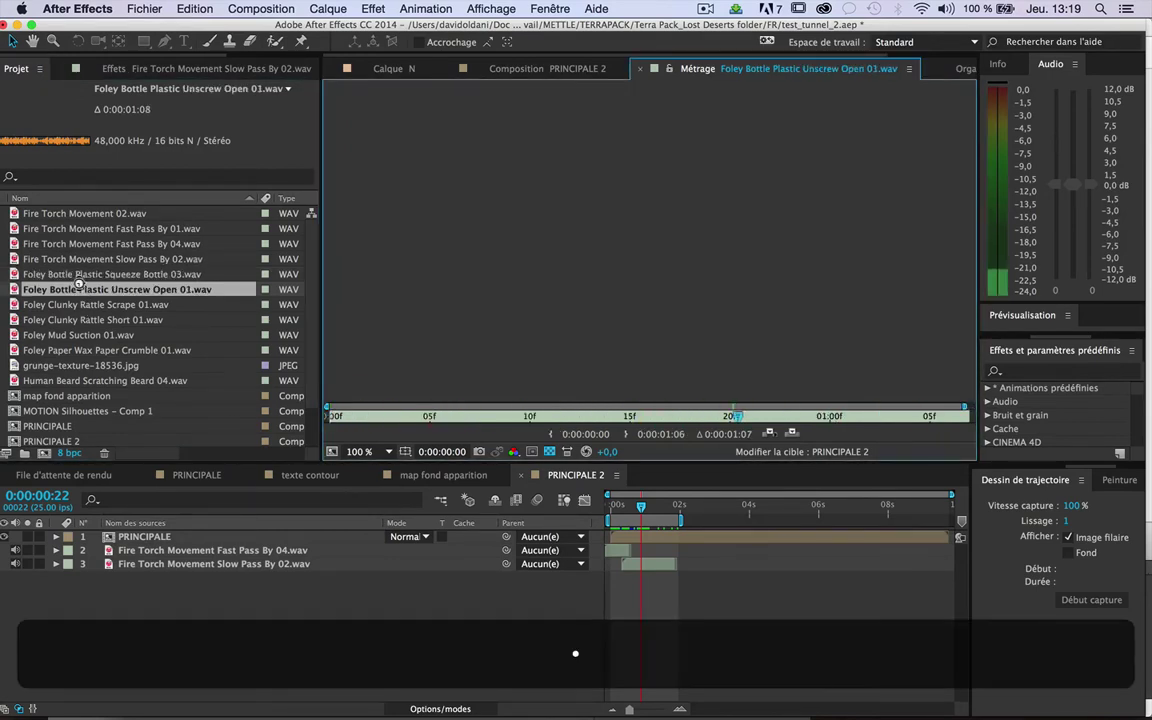
Audition Human Beard Scratching Beard 04 and Foley Paper Wax Paper Crumble 01, and replay the Mud Suction 01 and Squeeze Bottle 03 sounds.
double_click(60, 380)
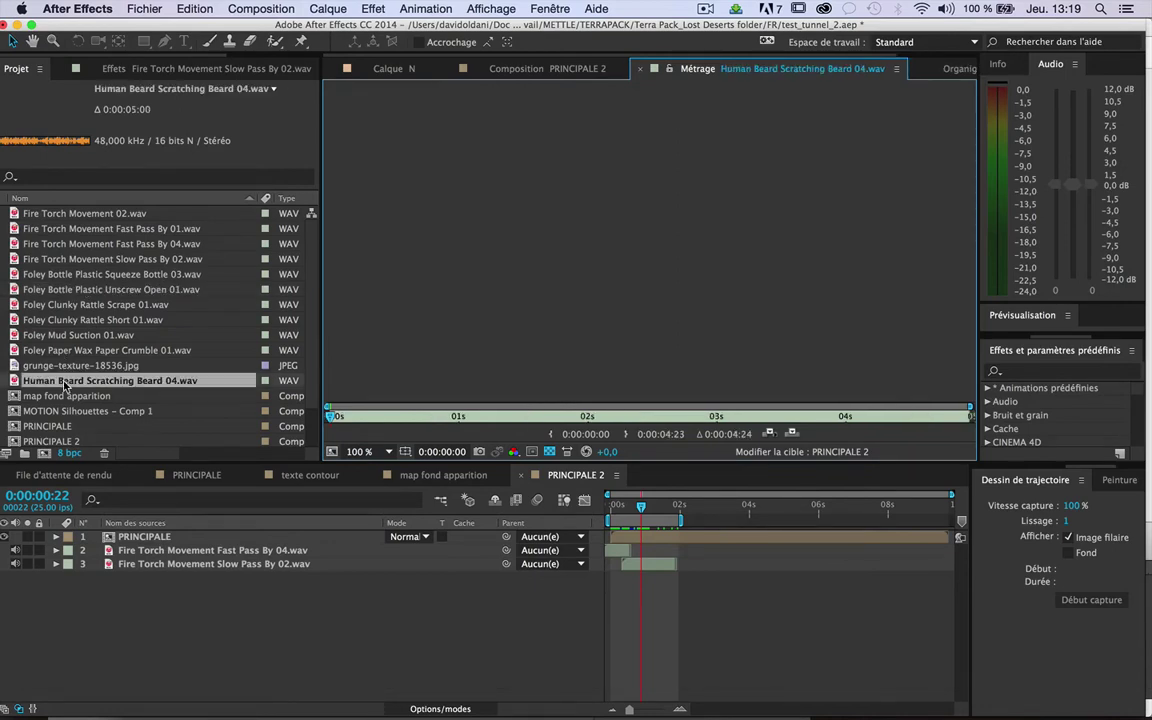
key("KP_Decimal")
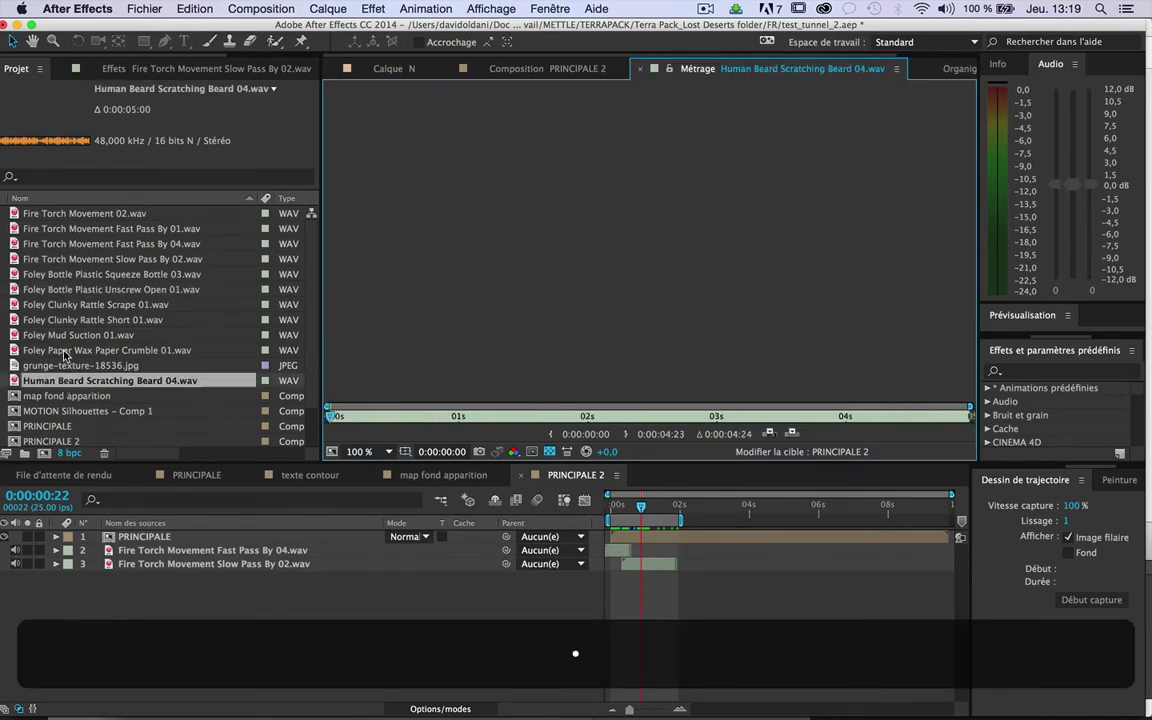
double_click(64, 351)
key("KP_Decimal")
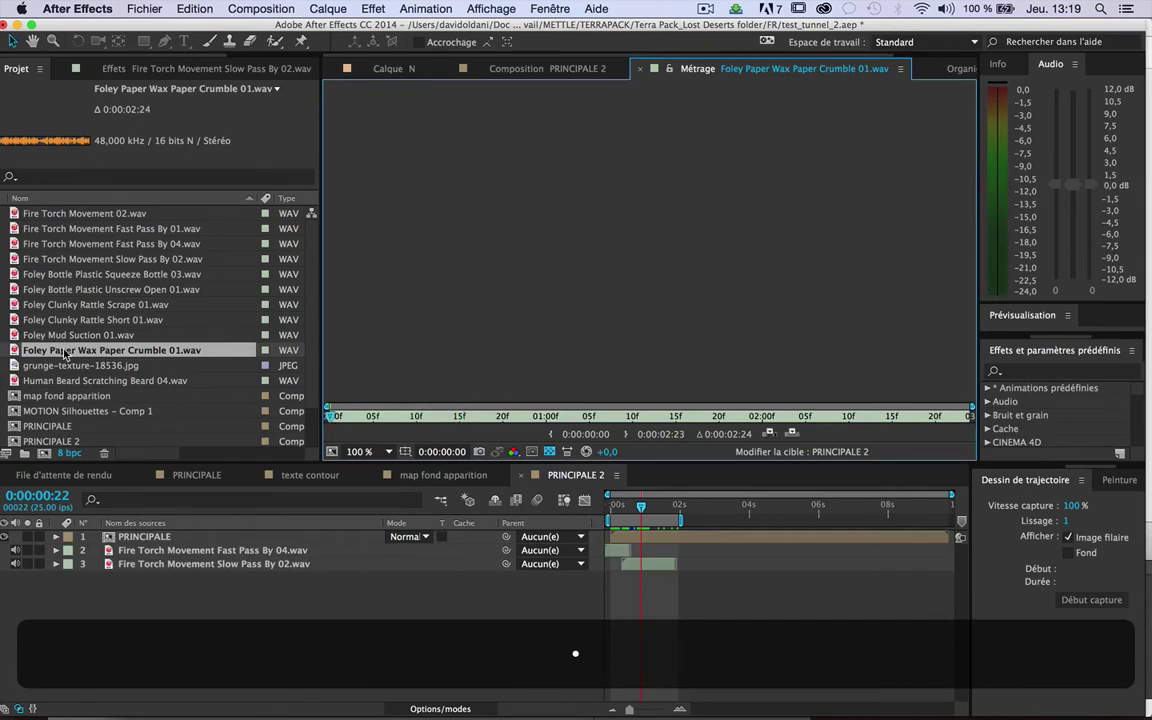
double_click(62, 333)
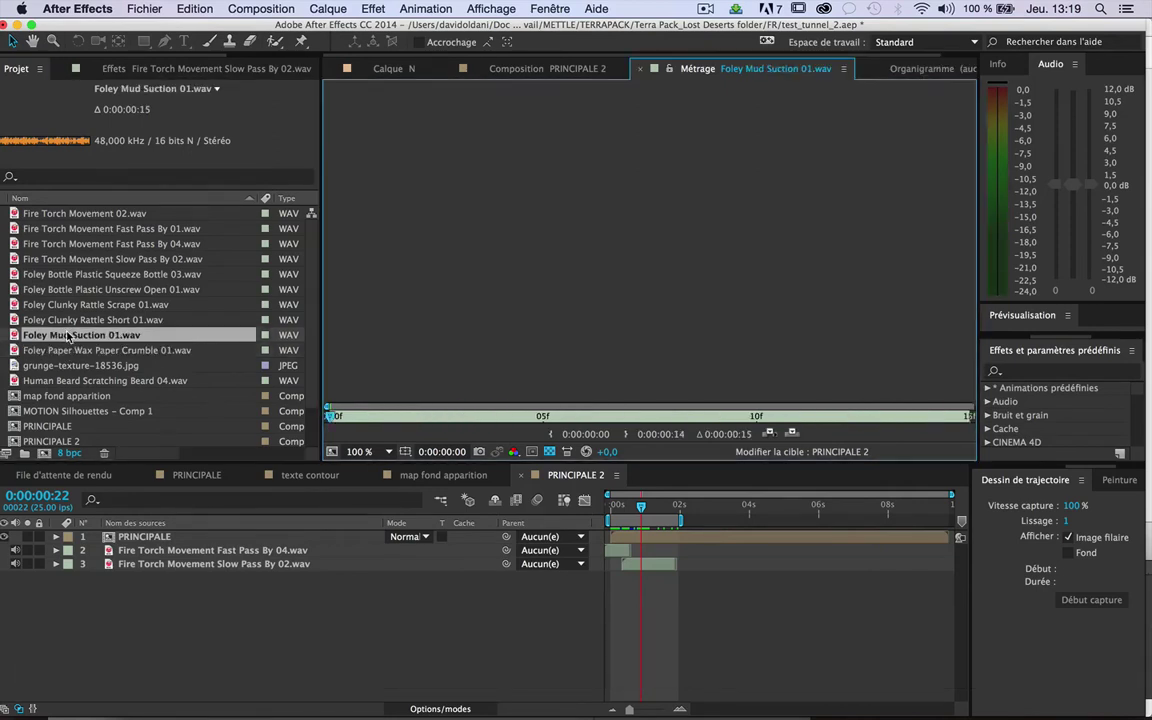
key("KP_Decimal")
key("super+Up")
double_click(73, 278)
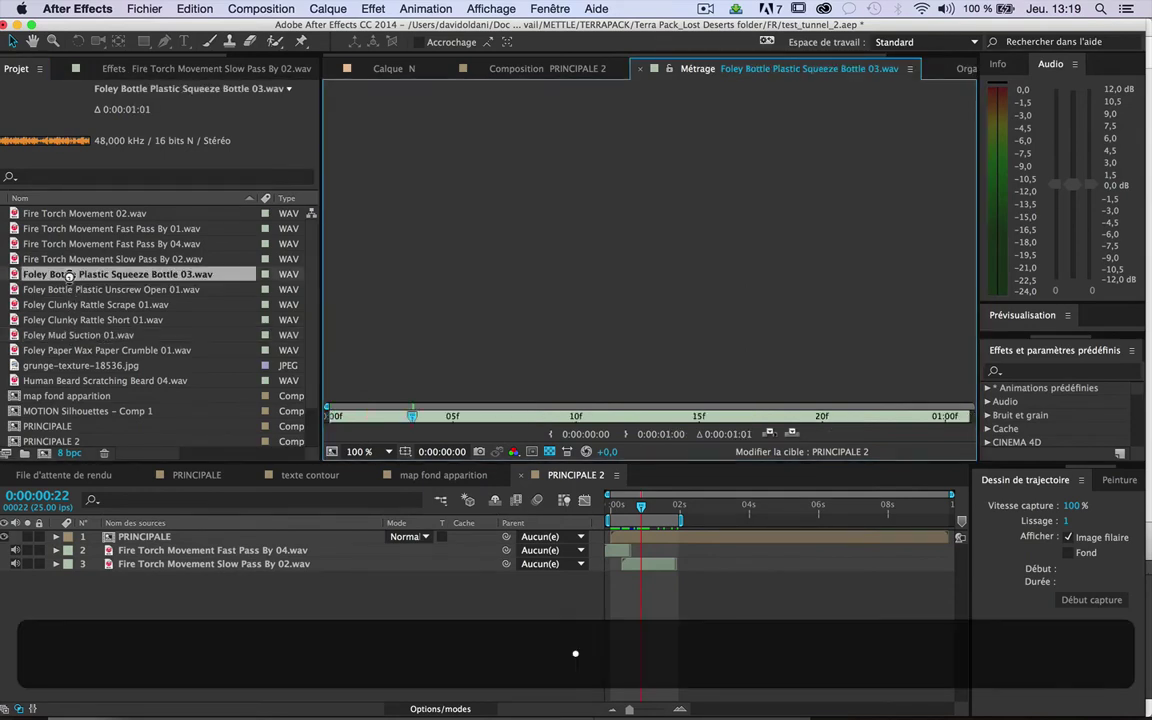
key("0")
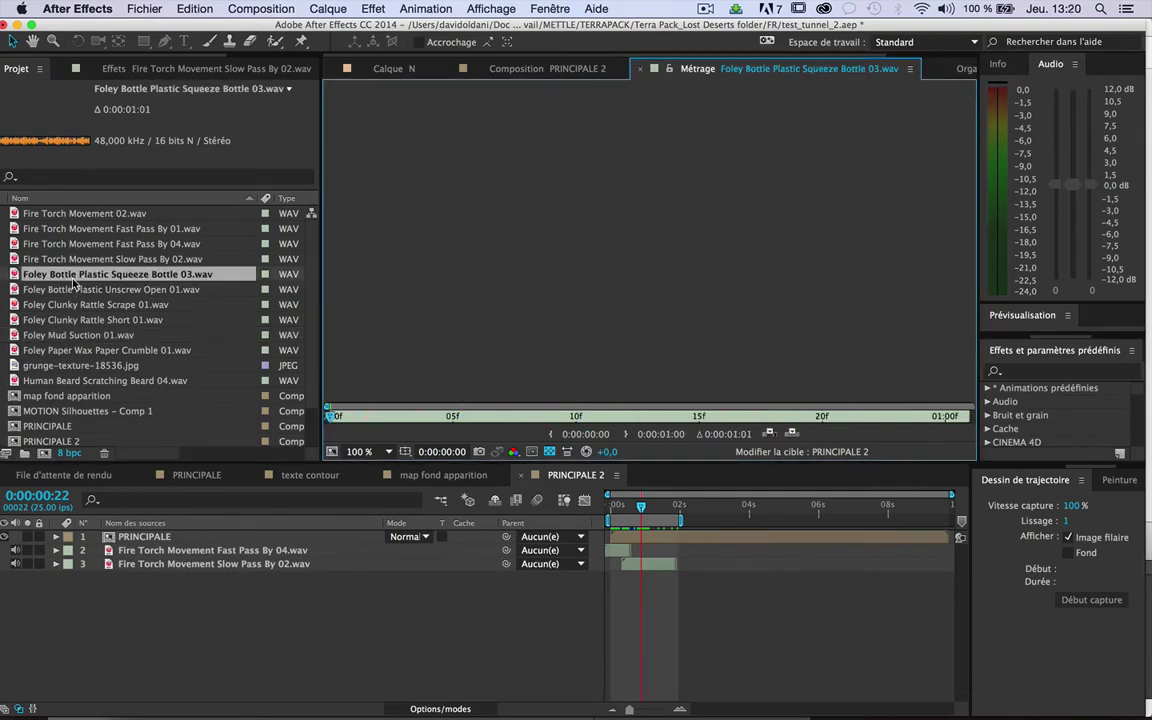
Open the imported cork_pop.mov from the project and audition its sound.
scroll(73, 283, "down", 3)
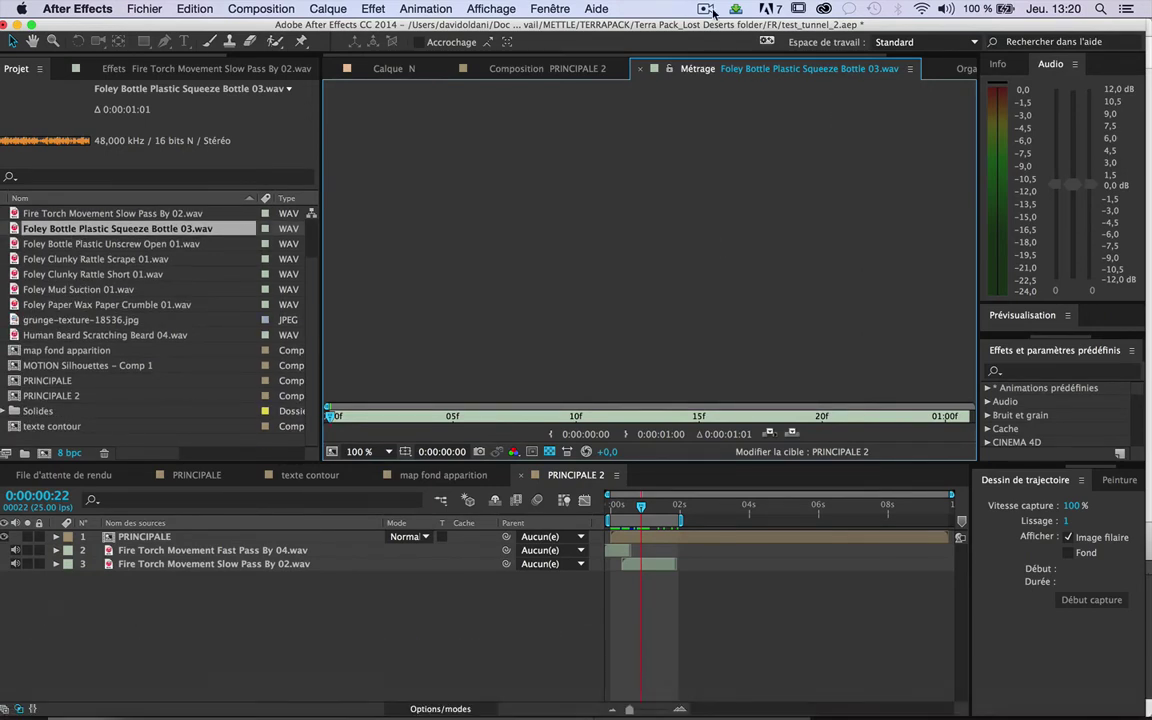
left_click(706, 9)
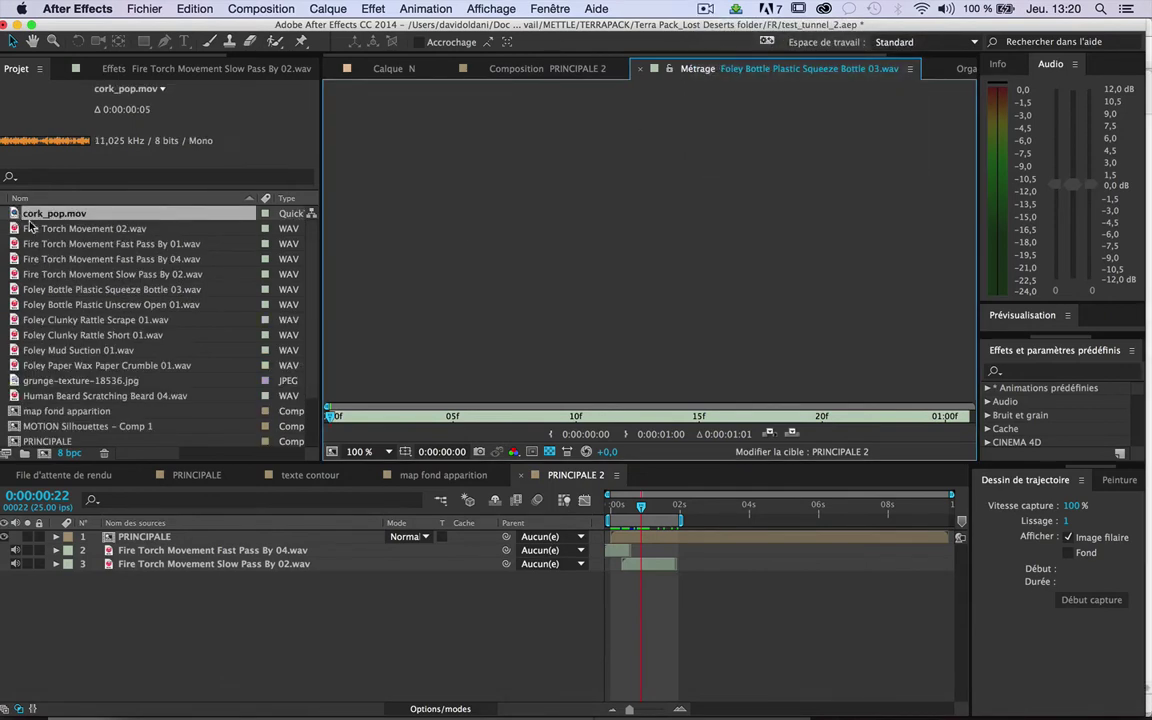
double_click(14, 215)
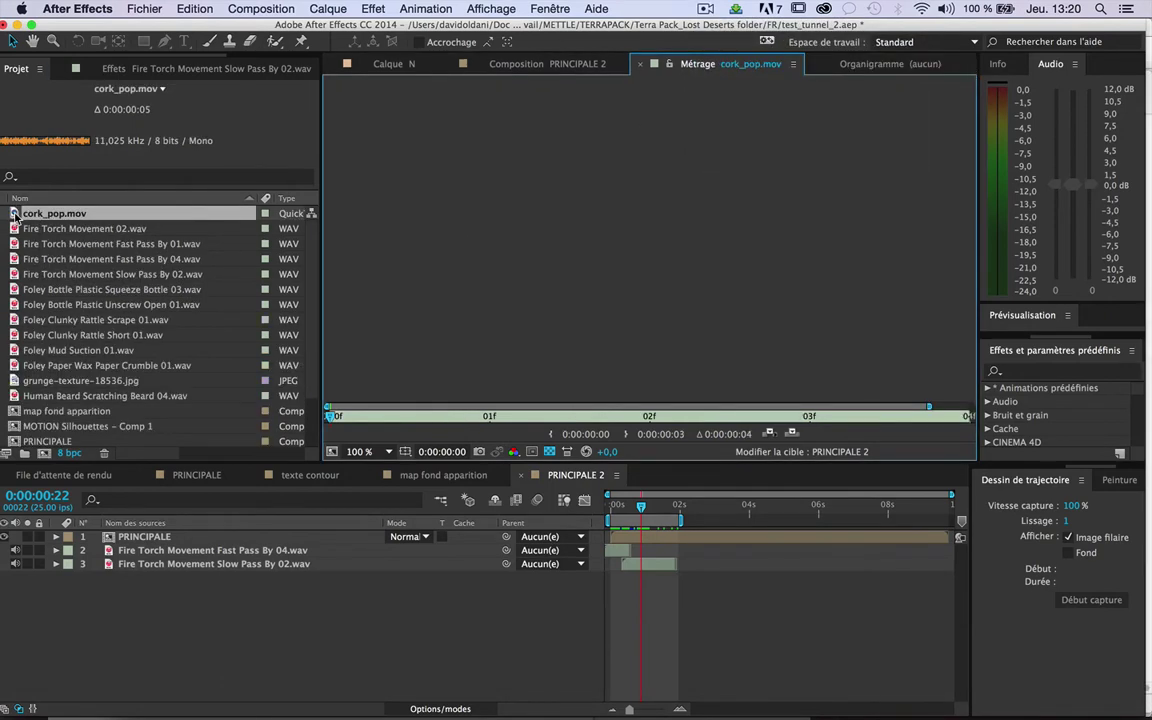
key("period")
key("0")
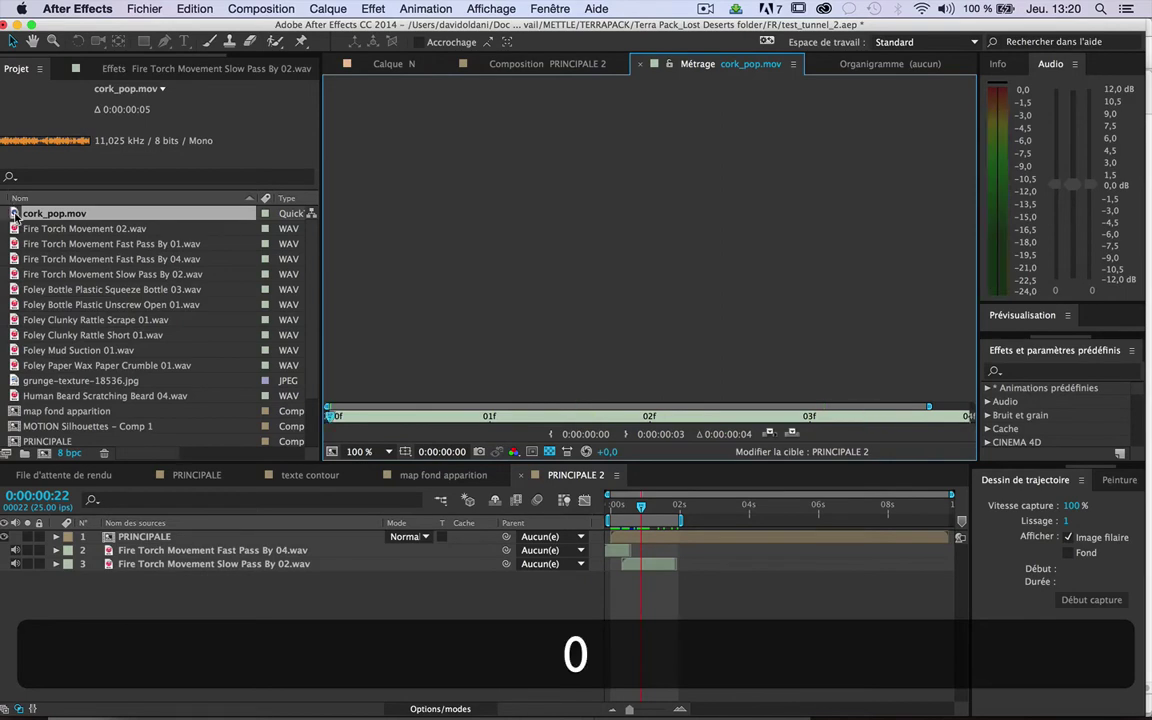
Add cork_pop.mov as the lowest layer of PRINCIPALE 2, starting at 0:00:00:22, and reveal its waveform.
left_click_drag(625, 512, 643, 515)
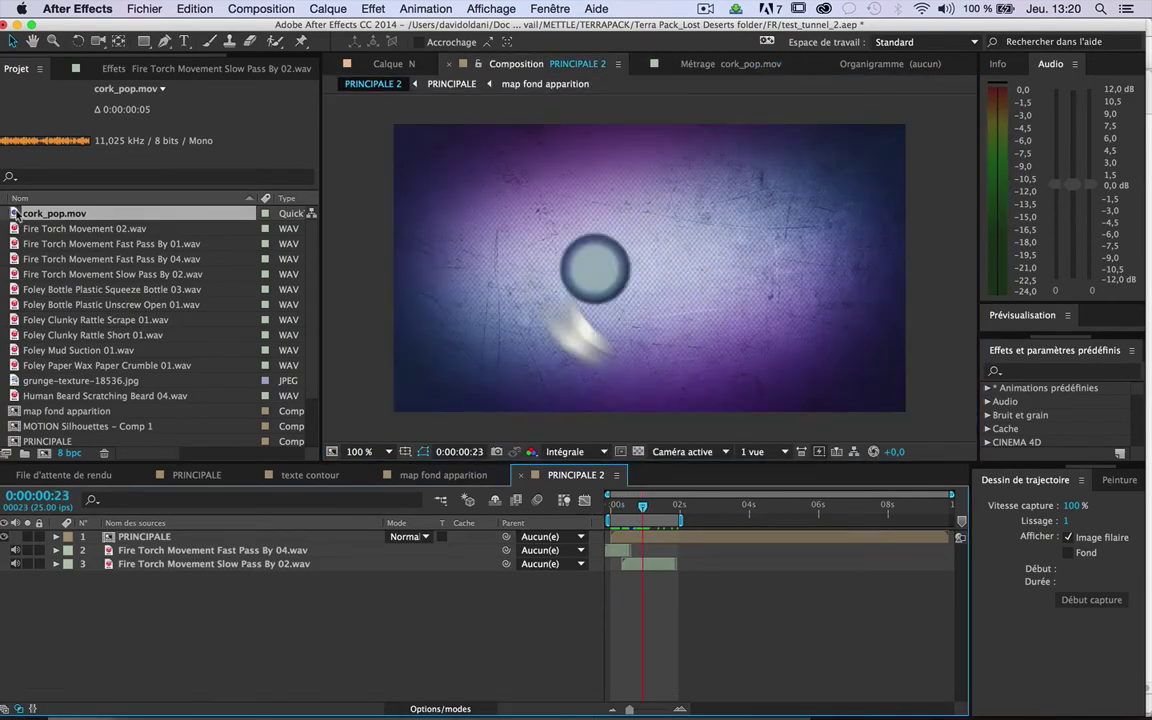
left_click_drag(15, 213, 643, 602)
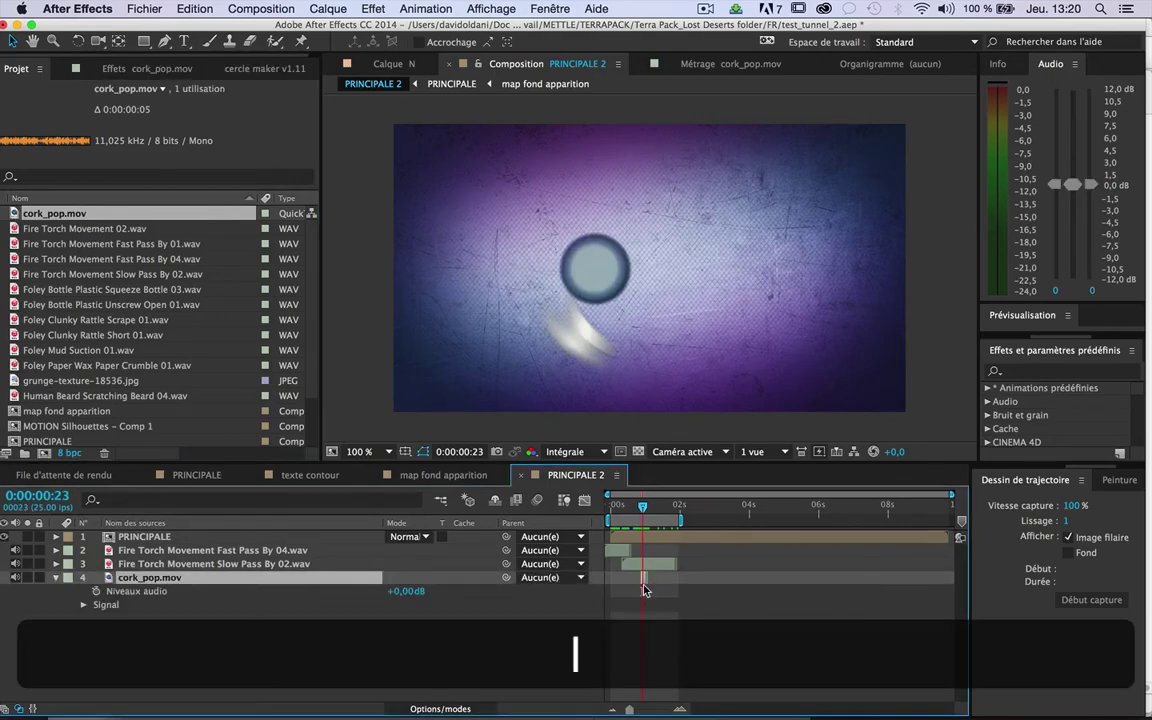
key("l")
key("l")
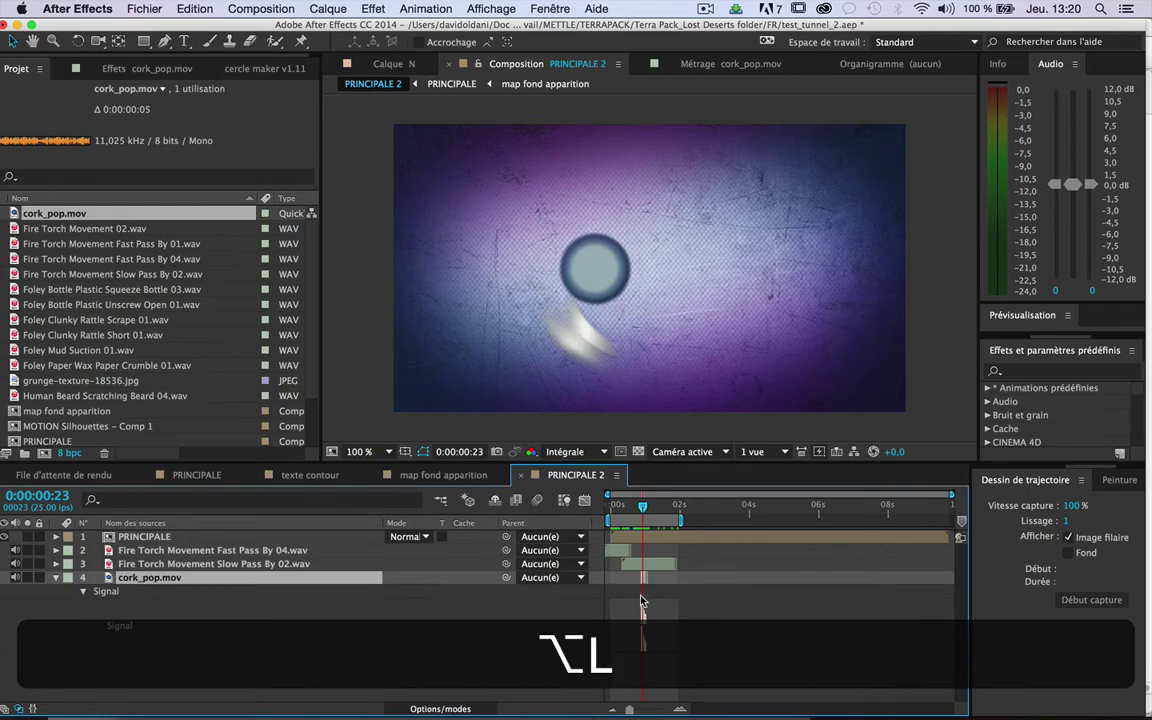
scroll(642, 600, "up", 10)
left_click(641, 504)
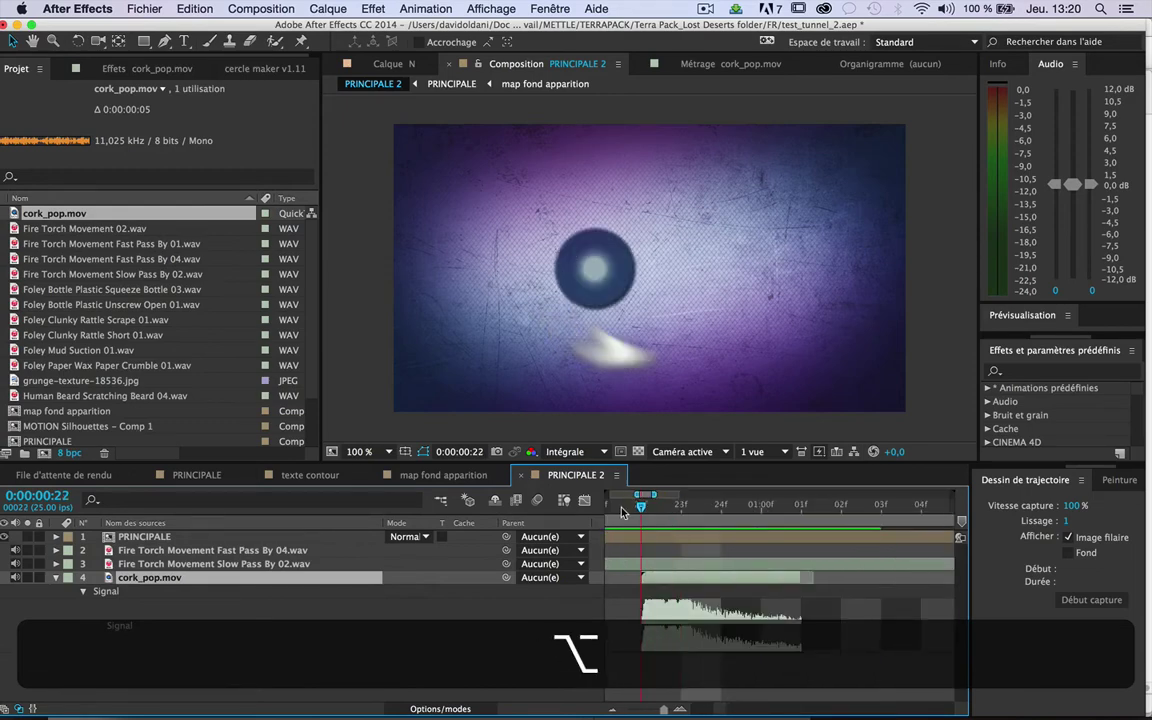
Preview PRINCIPALE 2 from 0:00:00:00 with the cork pop sound and check the frame at 0:00:00:24.
key("0")
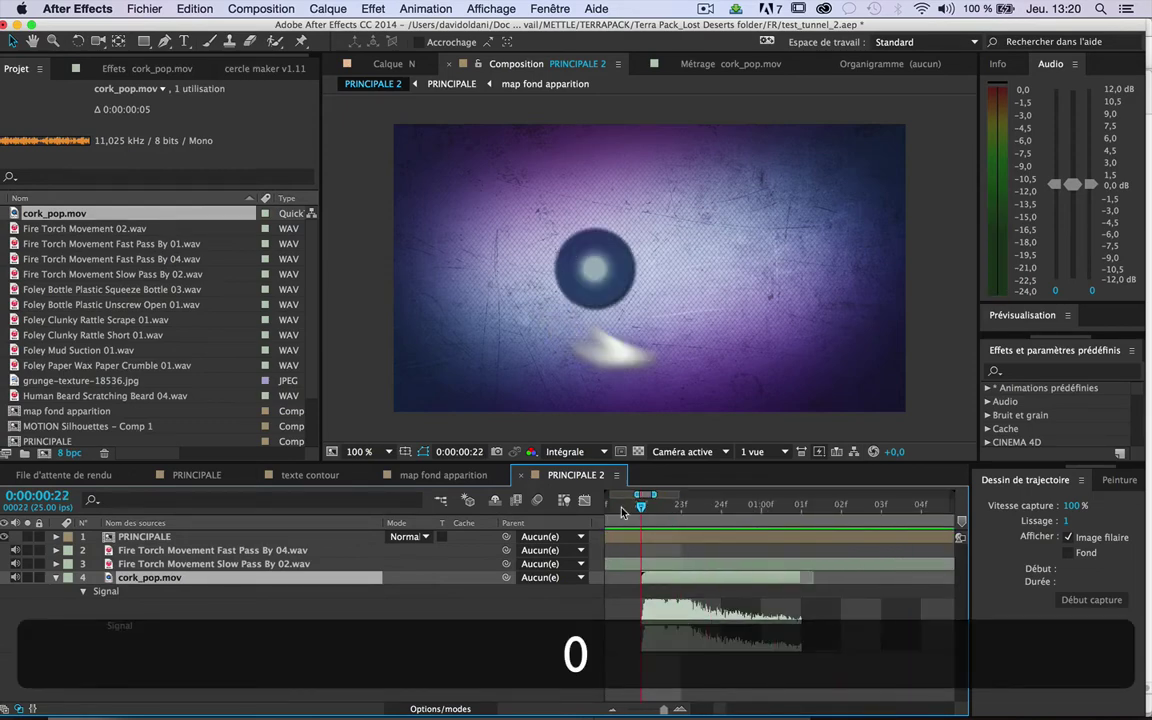
key("0")
scroll(605, 515, "down", 3, "alt")
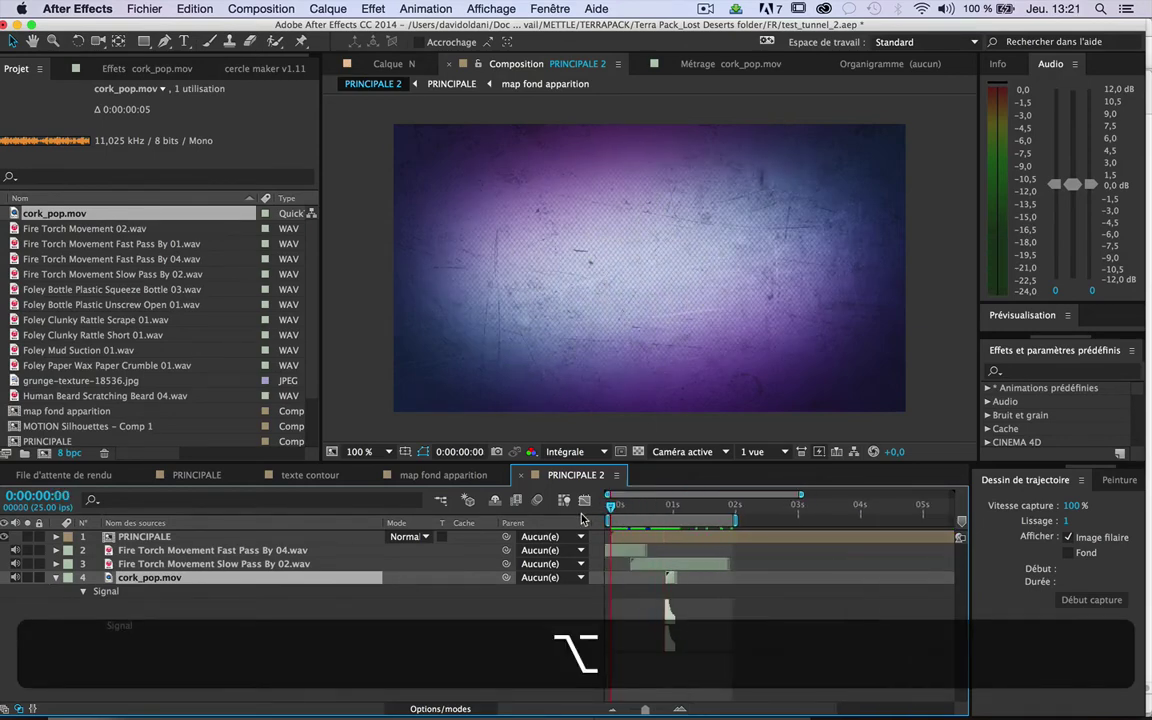
key("0")
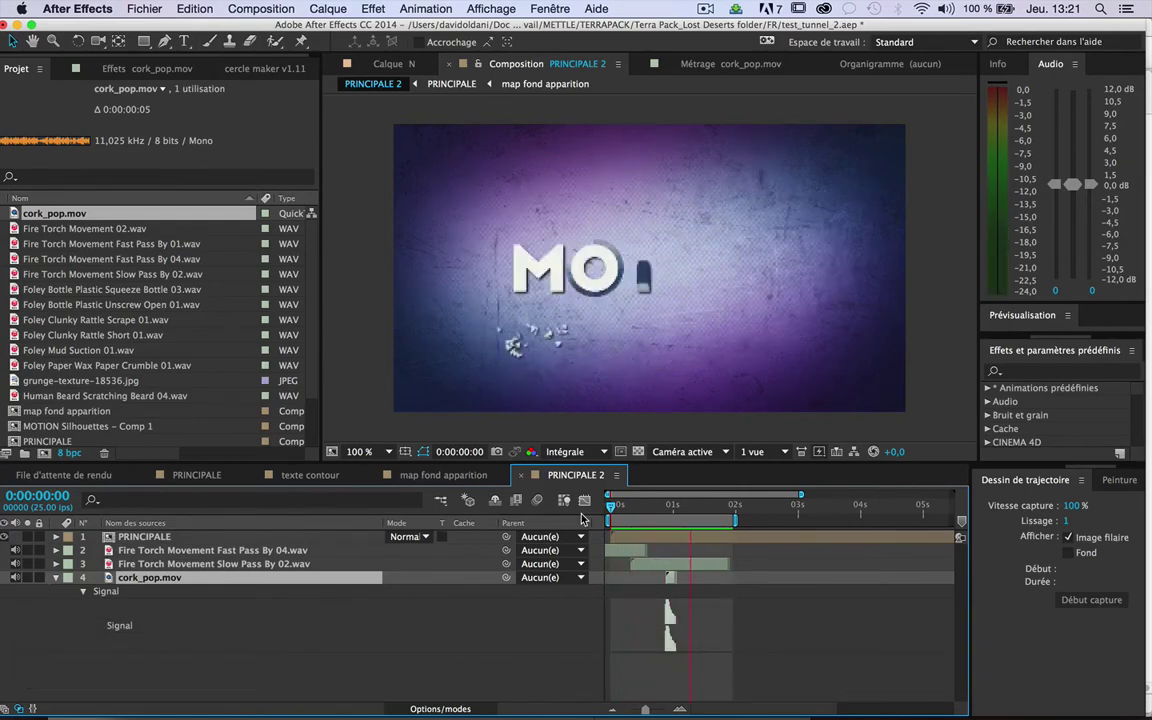
left_click(672, 508)
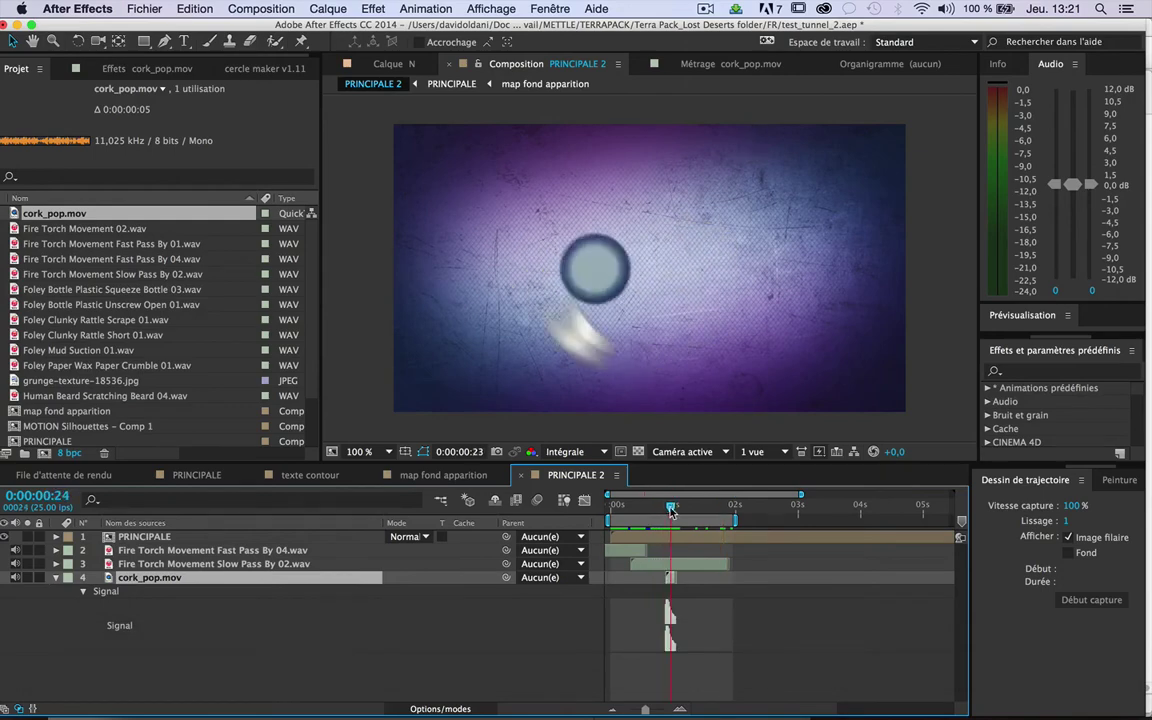
Set the audio level of the cork_pop.mov layer to -5 dB.
left_click_drag(671, 510, 684, 510)
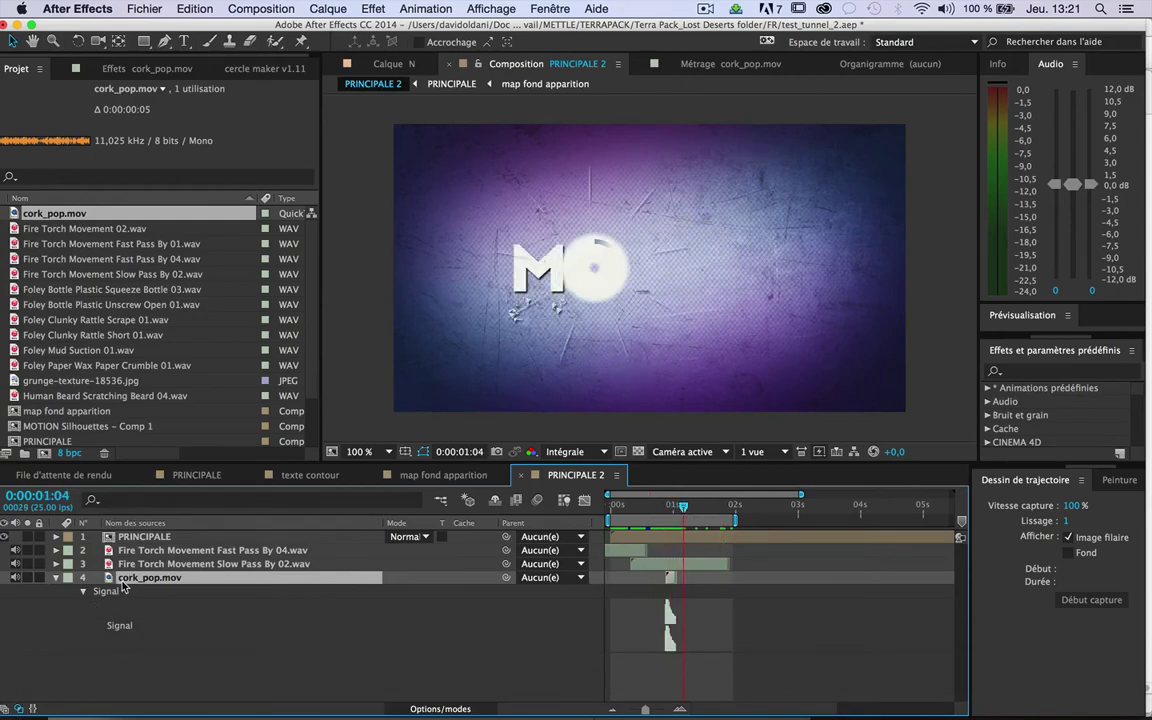
key("l")
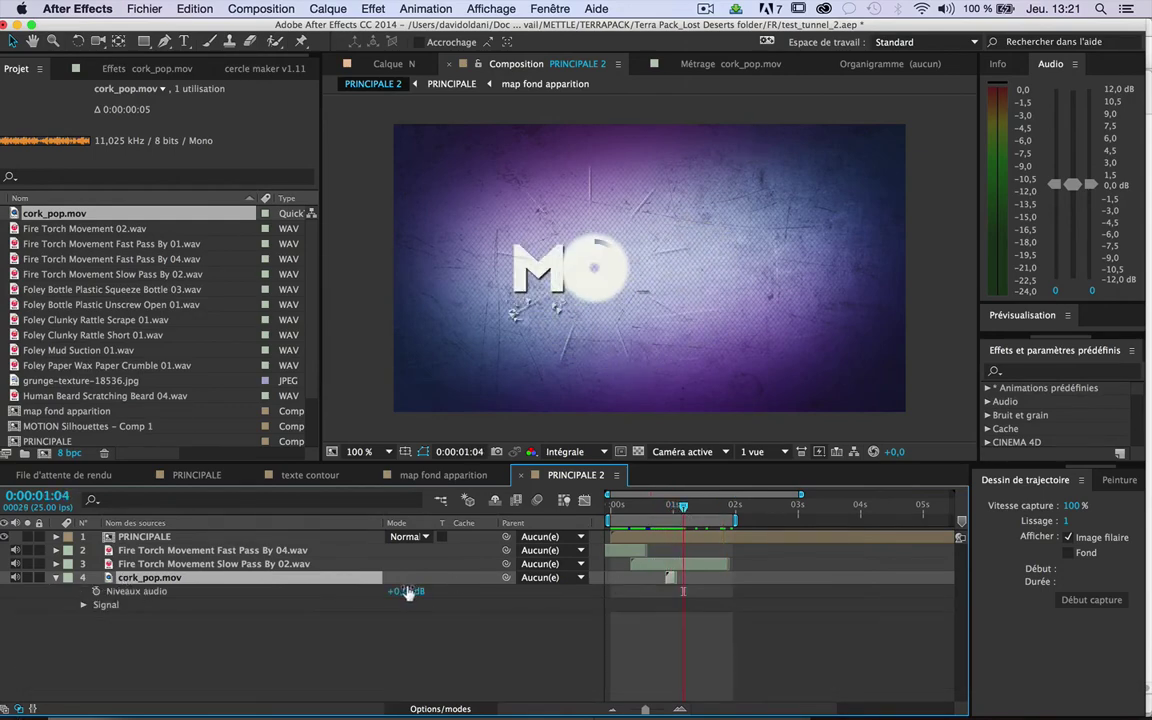
left_click(406, 592)
type("-5")
key("Return")
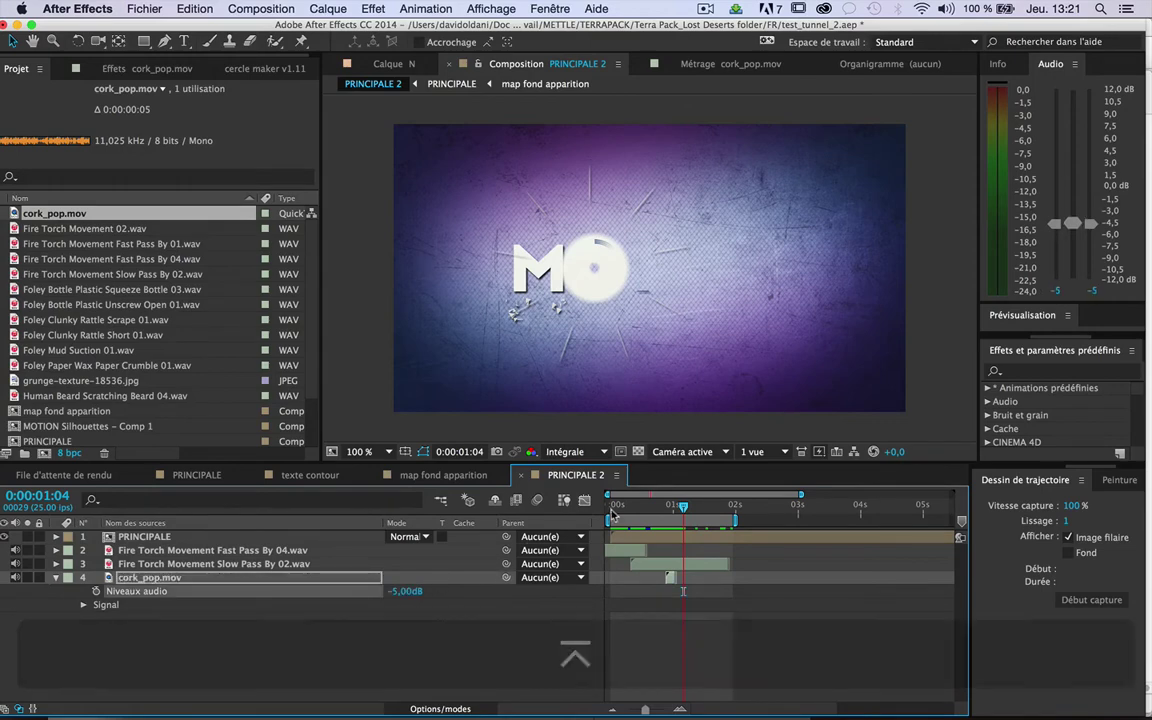
Preview PRINCIPALE 2 with the quieter cork pop, scrub to about one second, and save the project.
key("0")
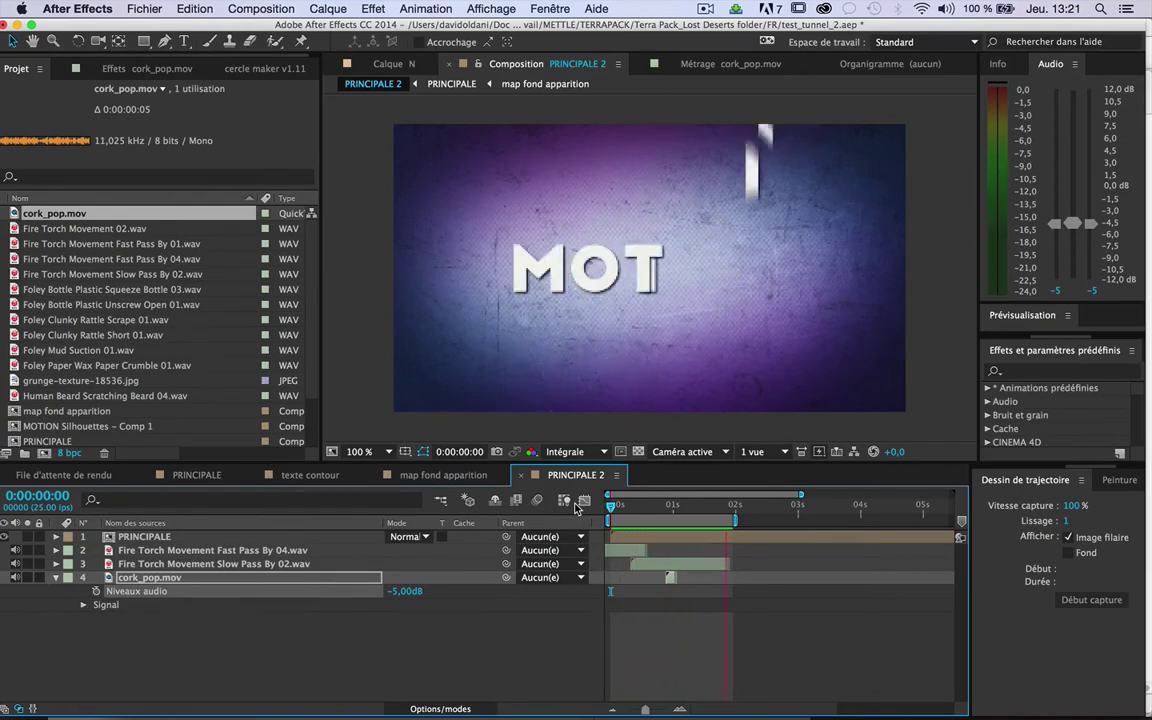
key("0")
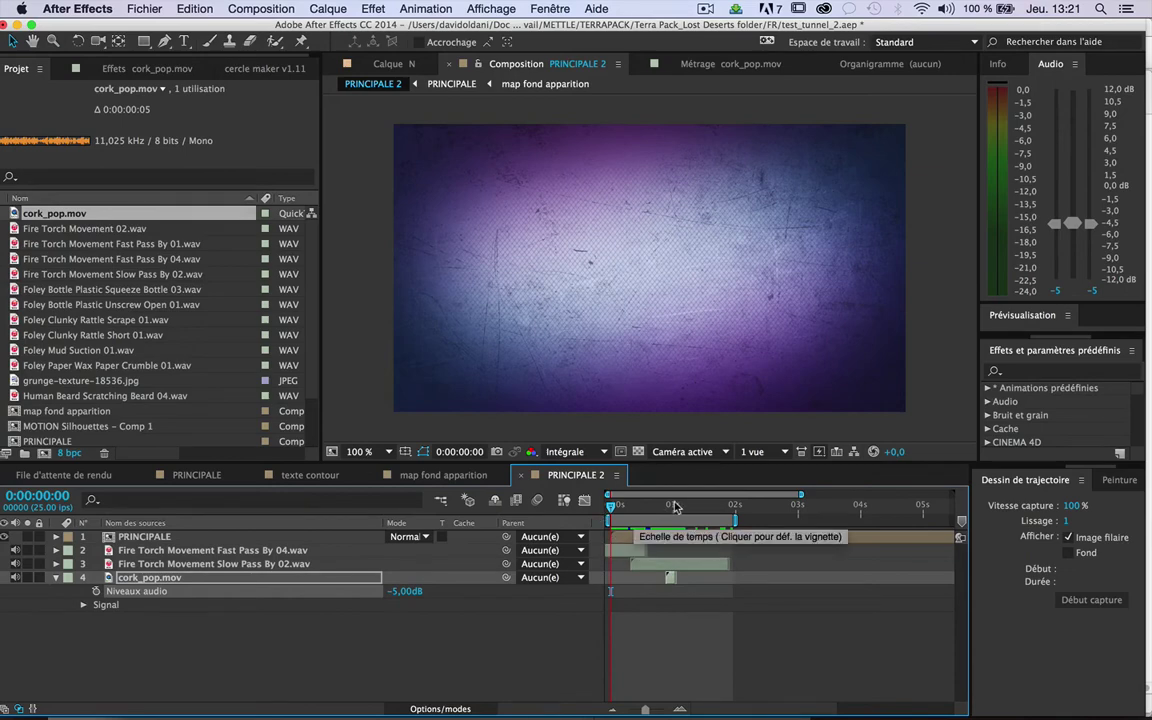
left_click_drag(617, 505, 683, 507)
key("super+s")
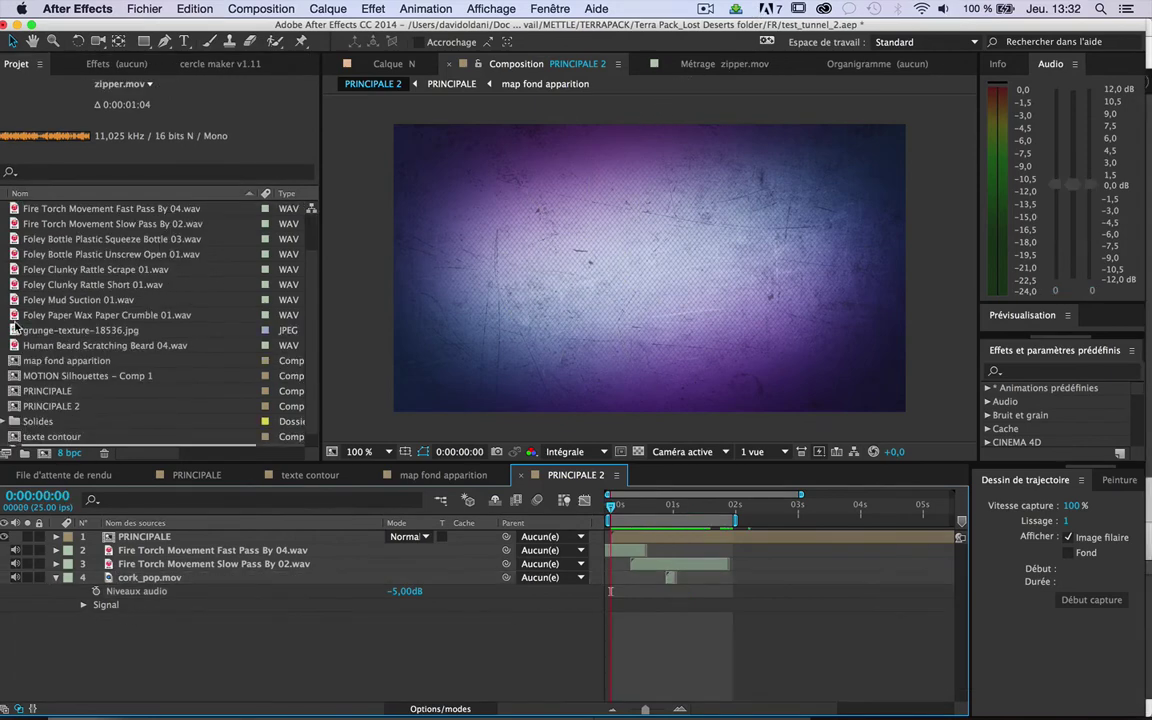
Add zipper.mov as the lowest layer of PRINCIPALE 2, starting shortly before the cork pop, and reveal its waveform.
scroll(27, 330, "down", 1)
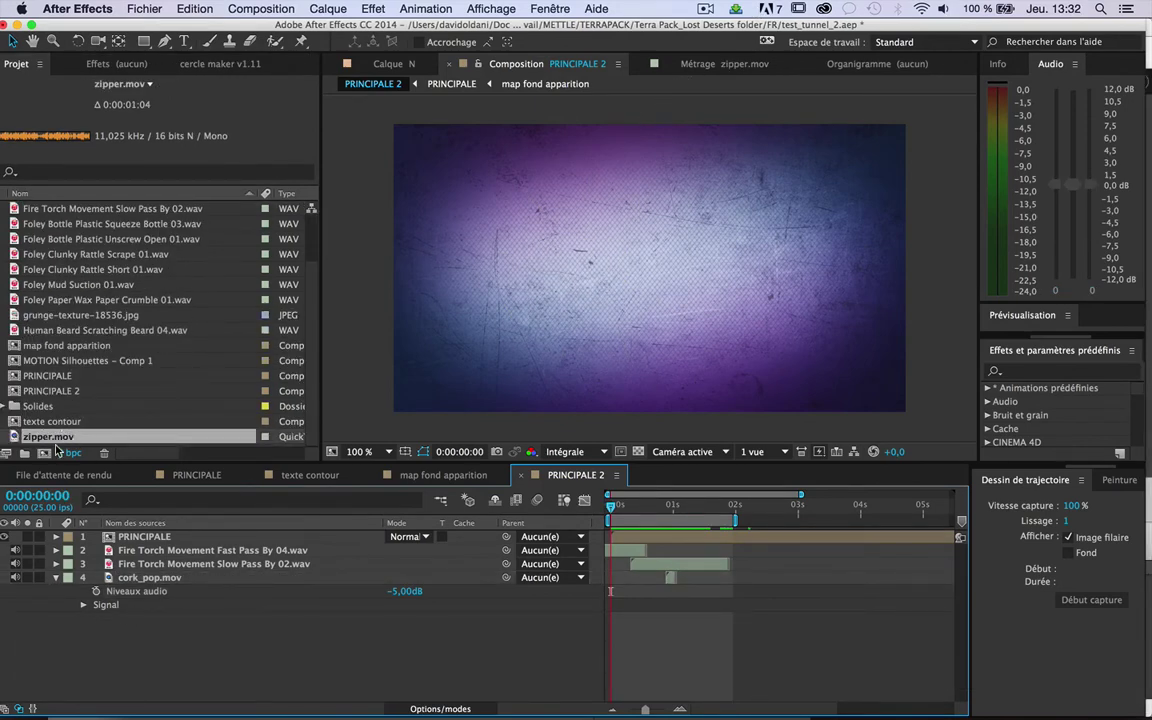
left_click_drag(14, 440, 641, 629)
key("l")
key("l")
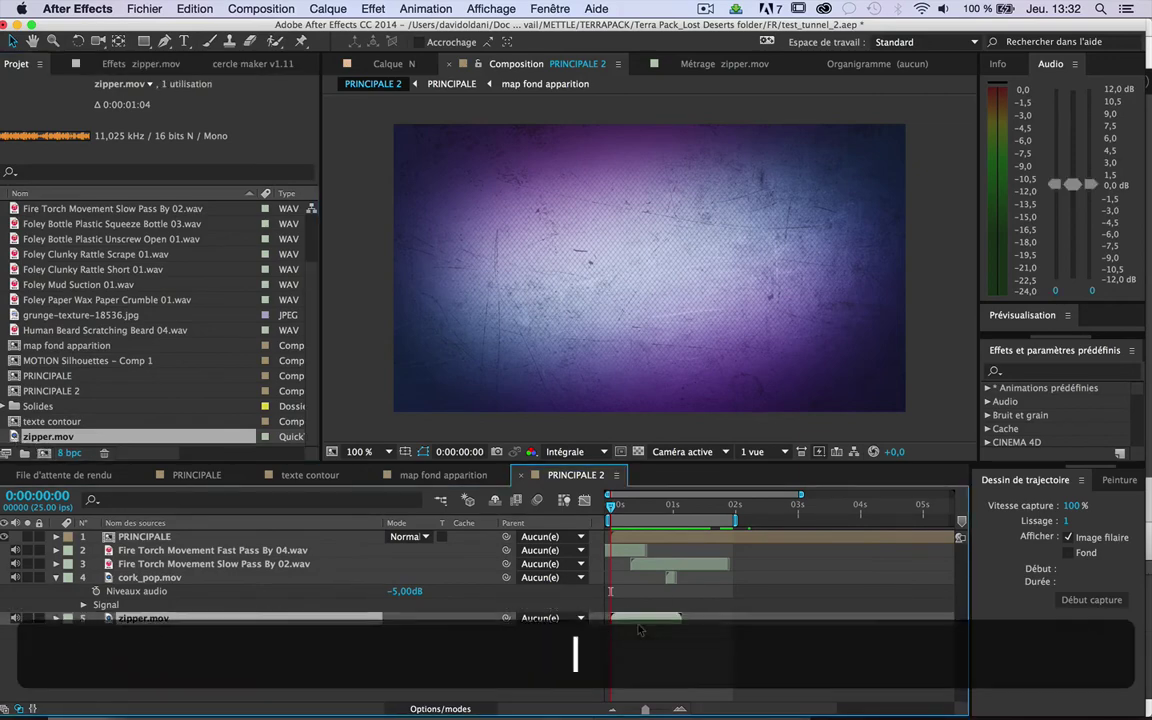
left_click_drag(648, 627, 686, 628)
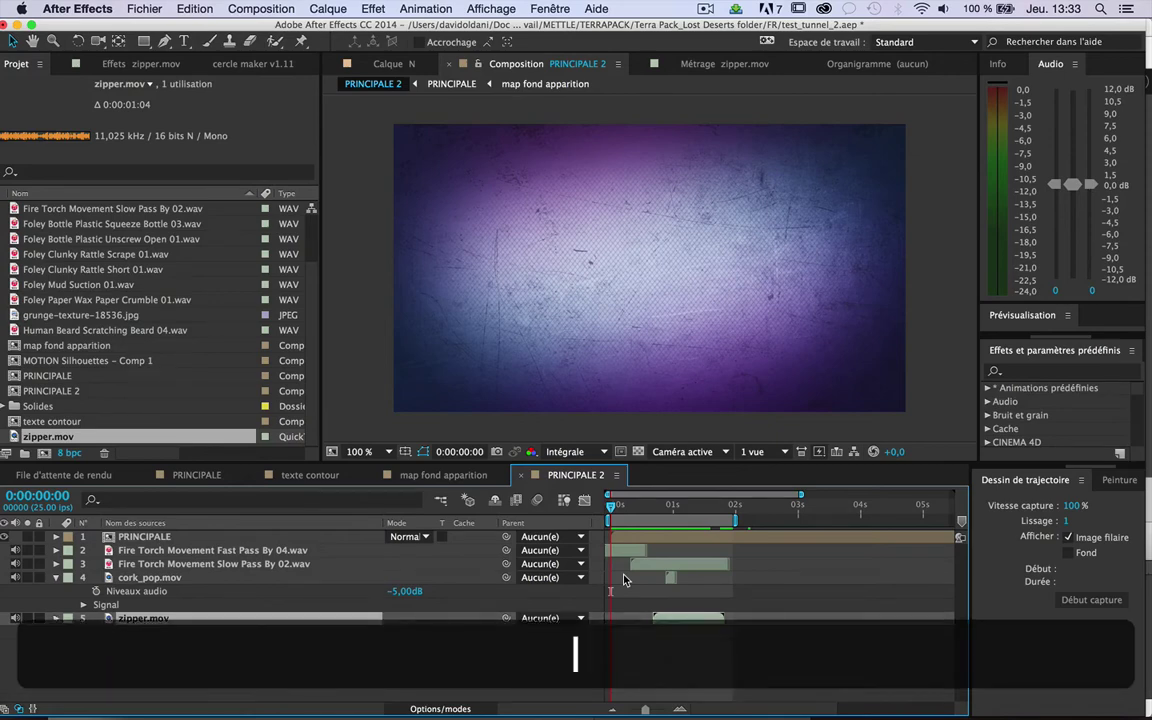
key("l")
key("l")
key("l")
key("l")
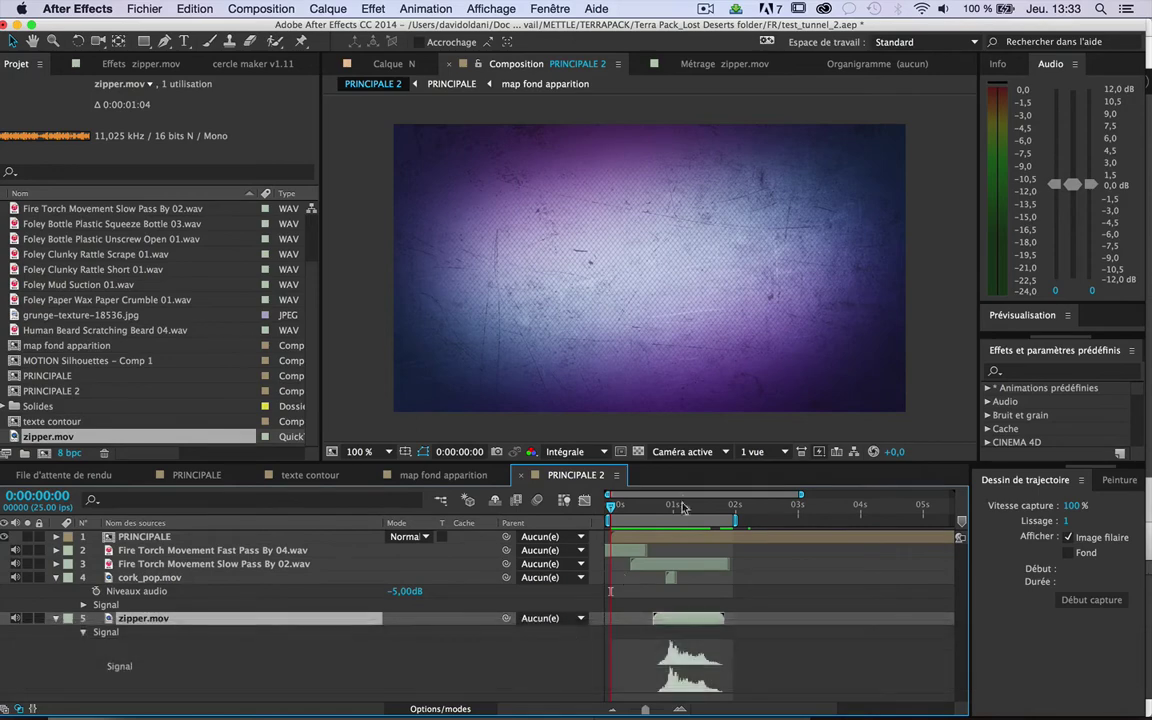
Shift zipper.mov a few frames later, near the cork pop, and duplicate it twice with each copy starting slightly later.
left_click(661, 507)
mouse_move(661, 512)
left_mouse_down()
mouse_move(707, 520)
mouse_move(688, 520)
left_mouse_up()
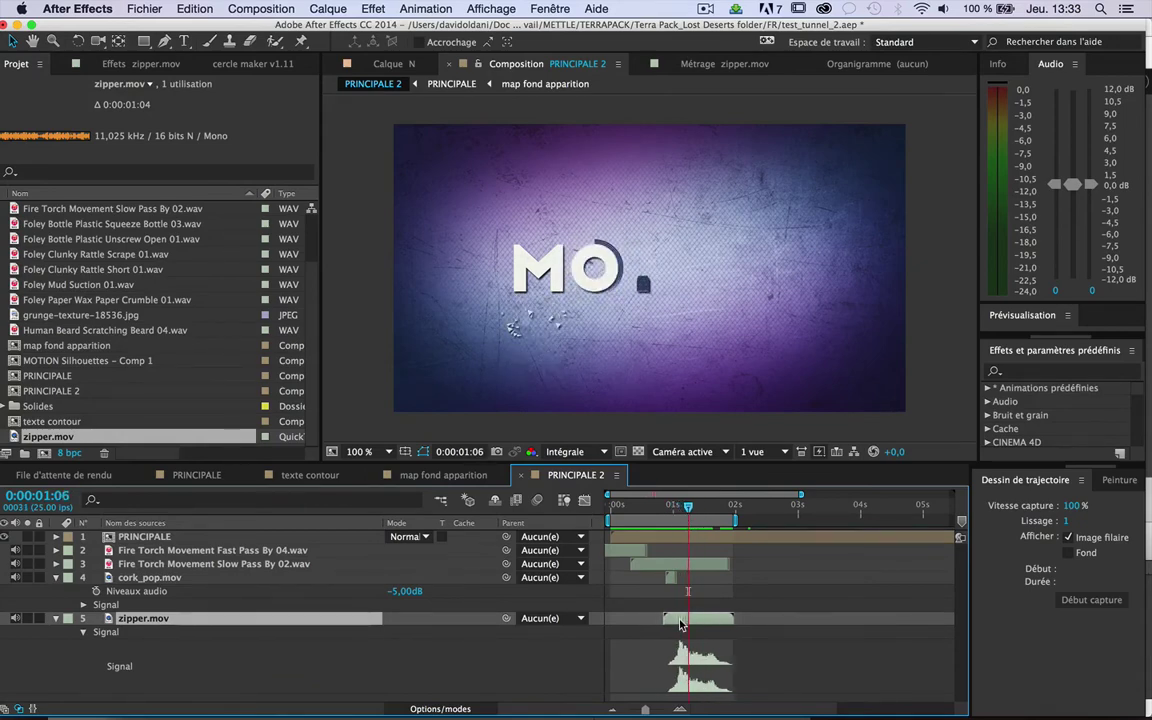
mouse_move(671, 622)
left_mouse_down()
mouse_move(688, 625)
mouse_move(678, 622)
left_mouse_up()
key("super+d")
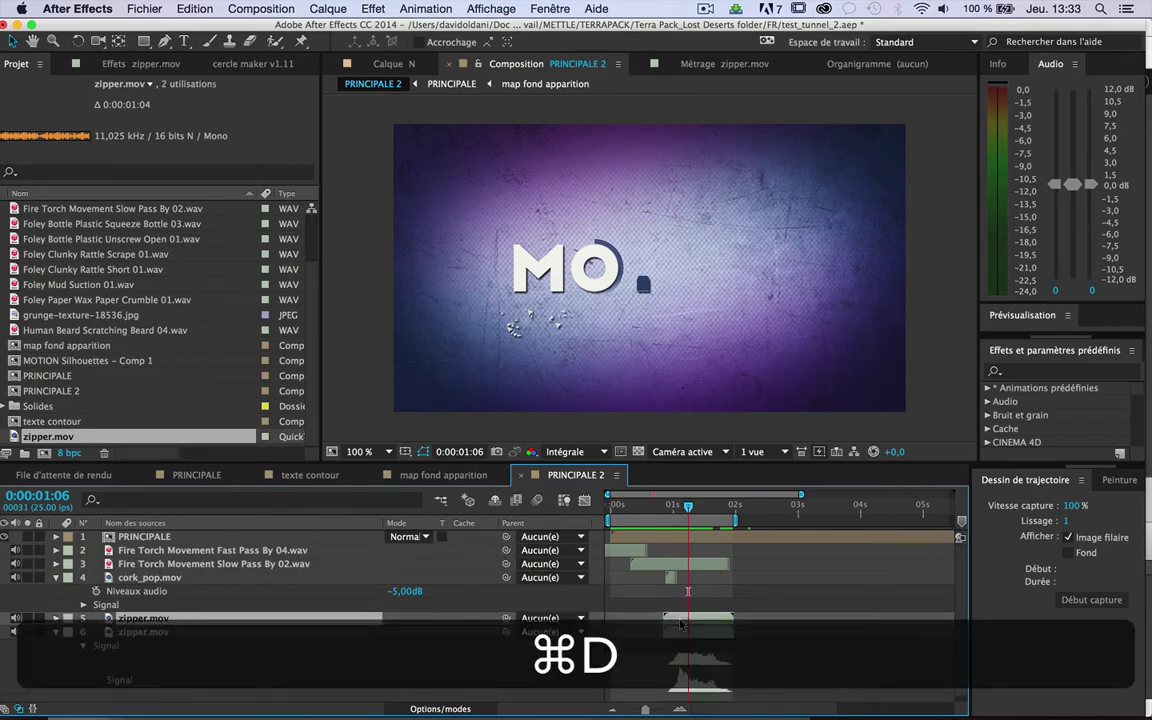
key("super+d")
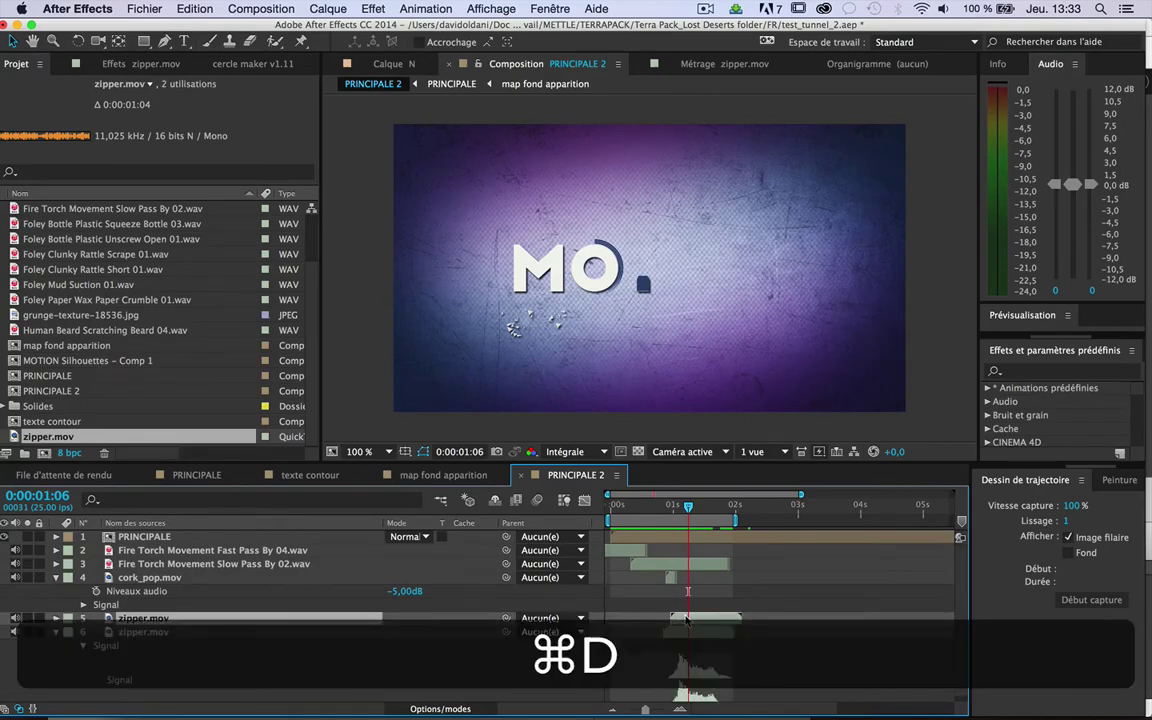
left_click_drag(678, 622, 690, 618)
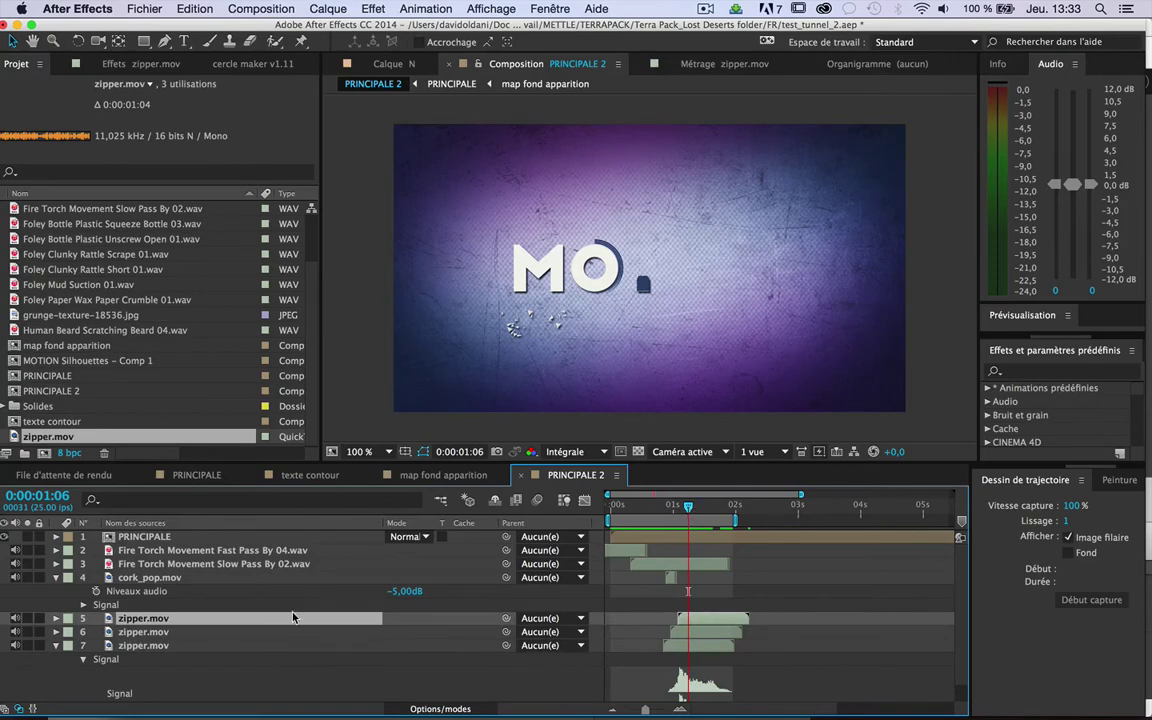
Set the audio level of the uppermost zipper.mov layer to -7 dB.
key("l")
left_click(405, 632)
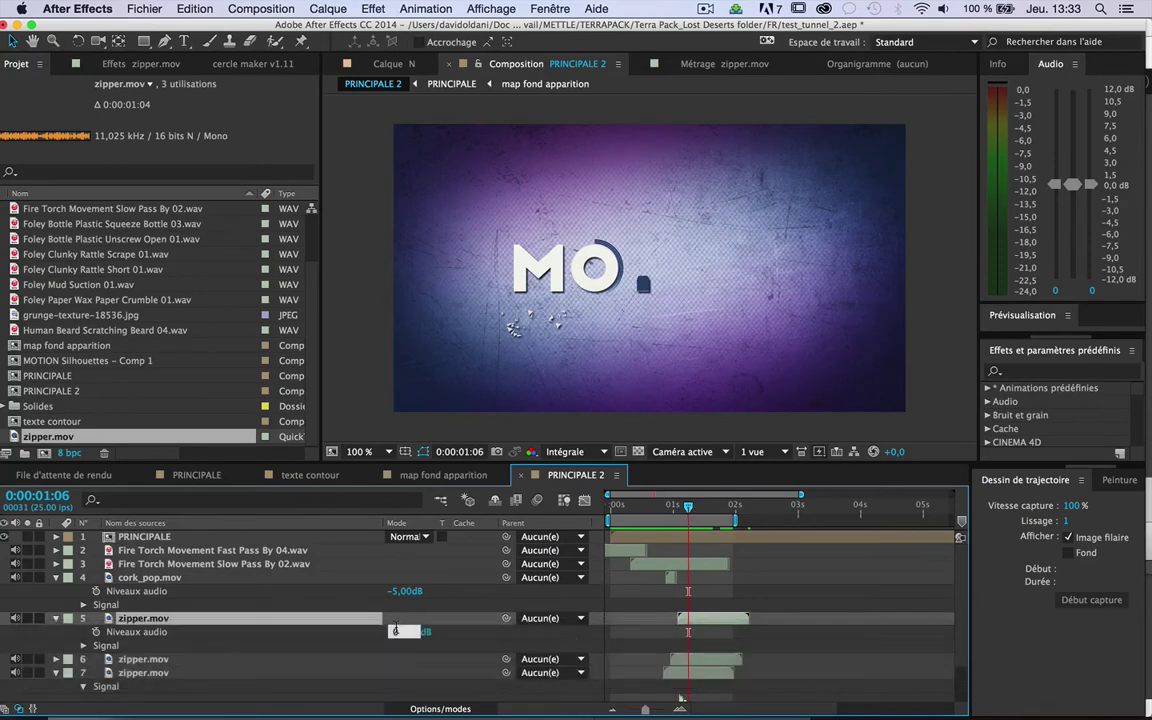
type("-7")
key("Return")
Reveal the audio levels of the other two zipper.mov layers and set the middle one to -7 dB.
key("Tab")
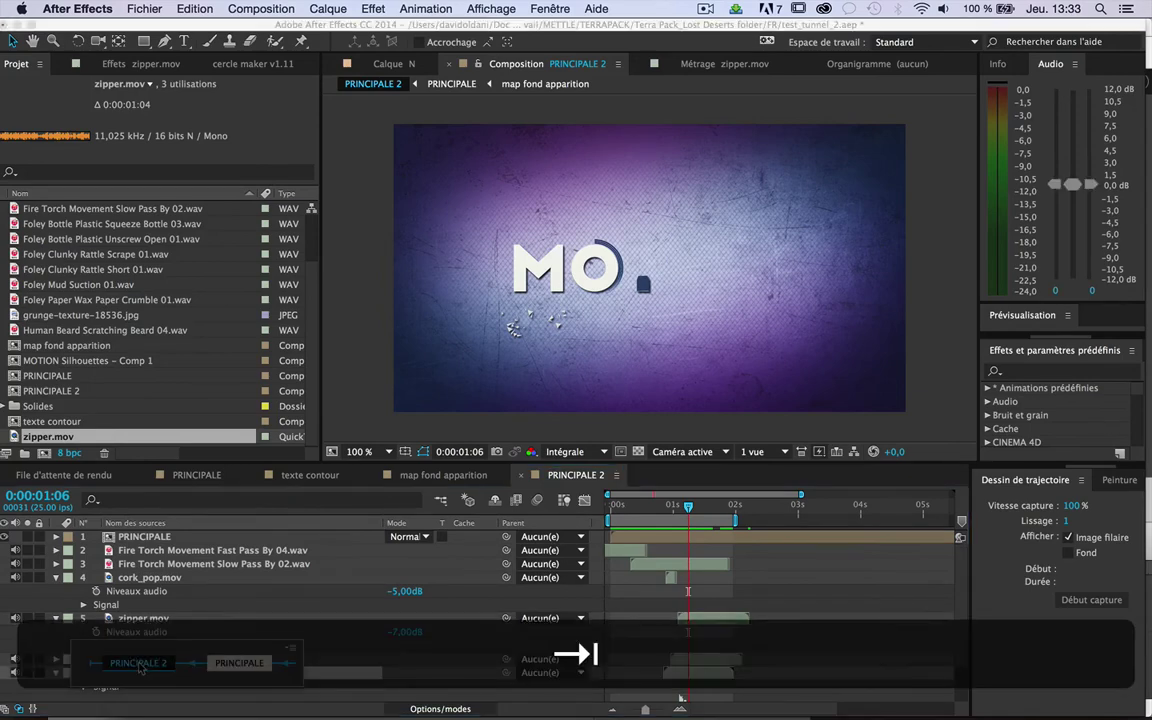
left_click(141, 701)
left_click(133, 660)
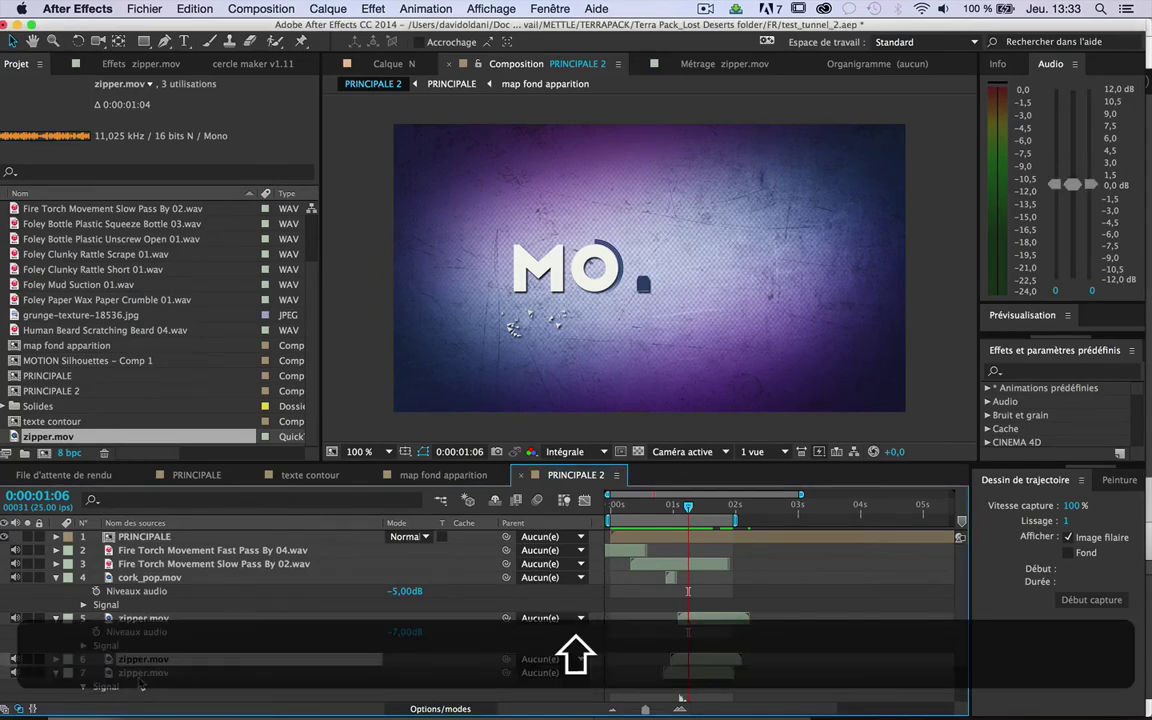
left_click(139, 675, "shift")
key("shift+l")
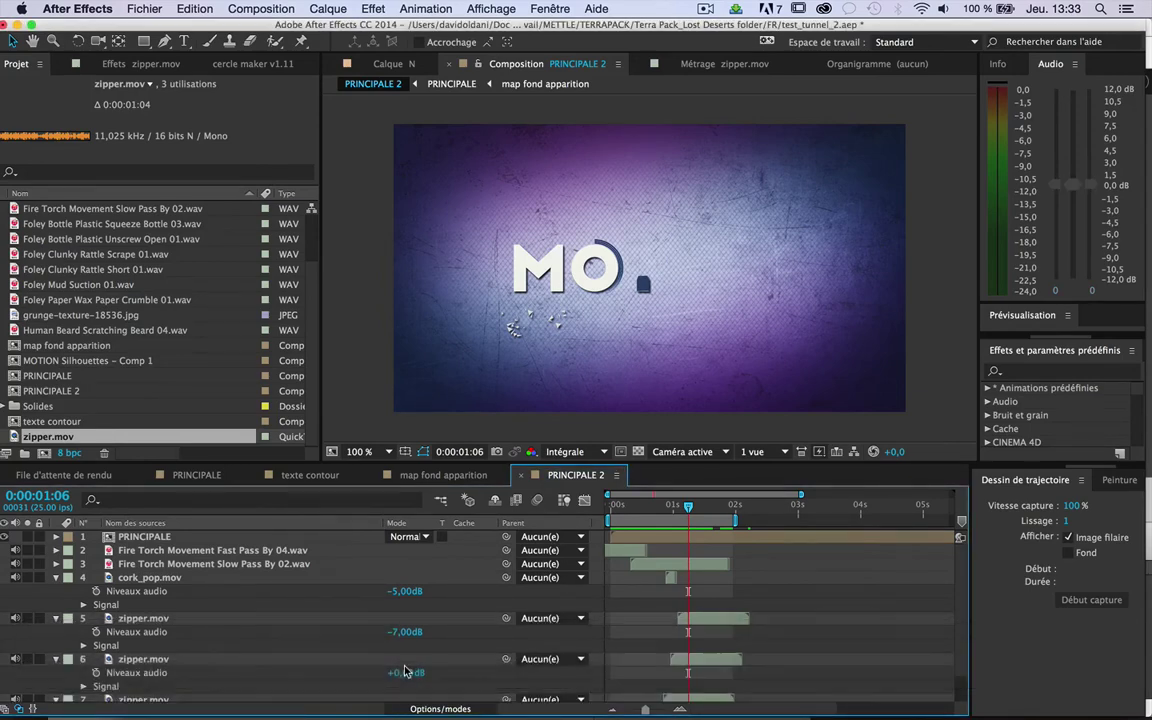
left_click(403, 673)
type("-7")
key("Return")
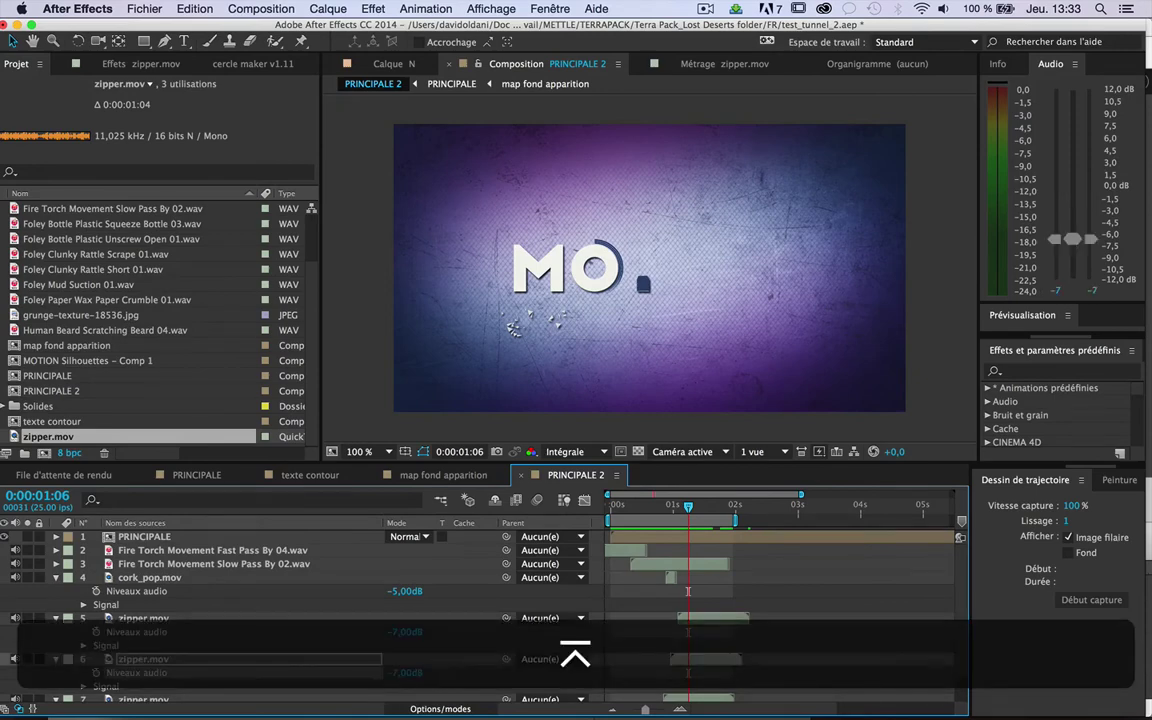
Set the audio level of the lowest zipper.mov layer to -7 dB and save the project.
scroll(380, 643, "down", 1)
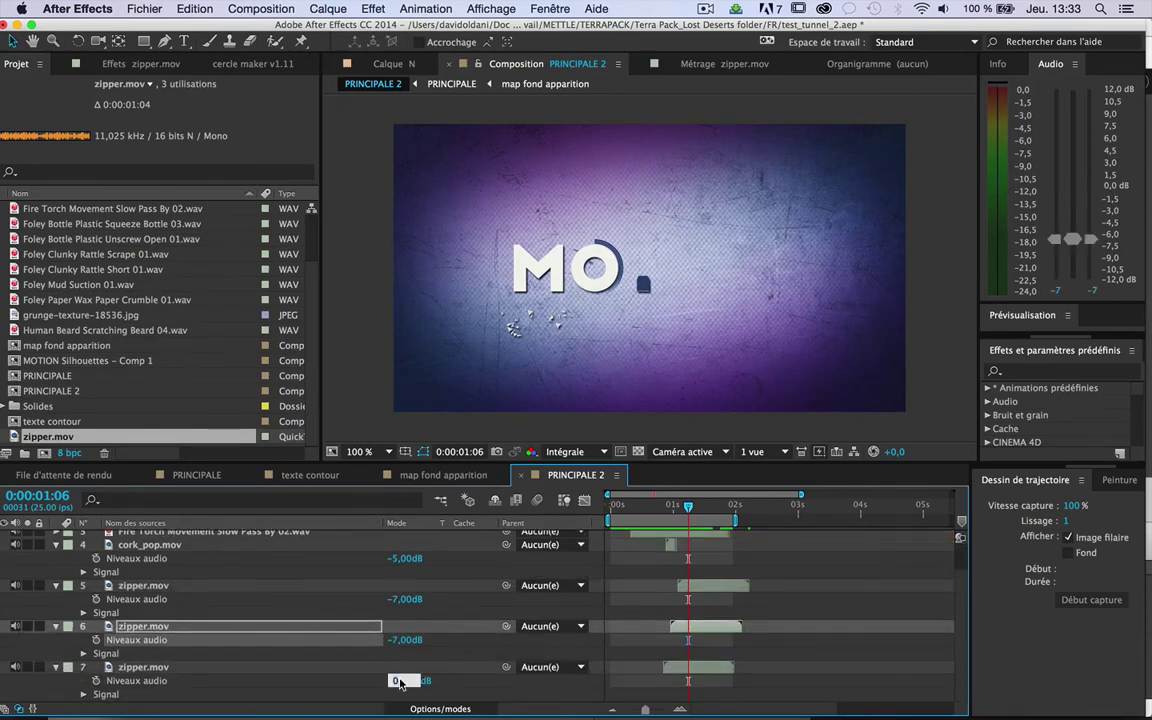
left_click(405, 680)
type("-7")
key("Return")
key("super+s")
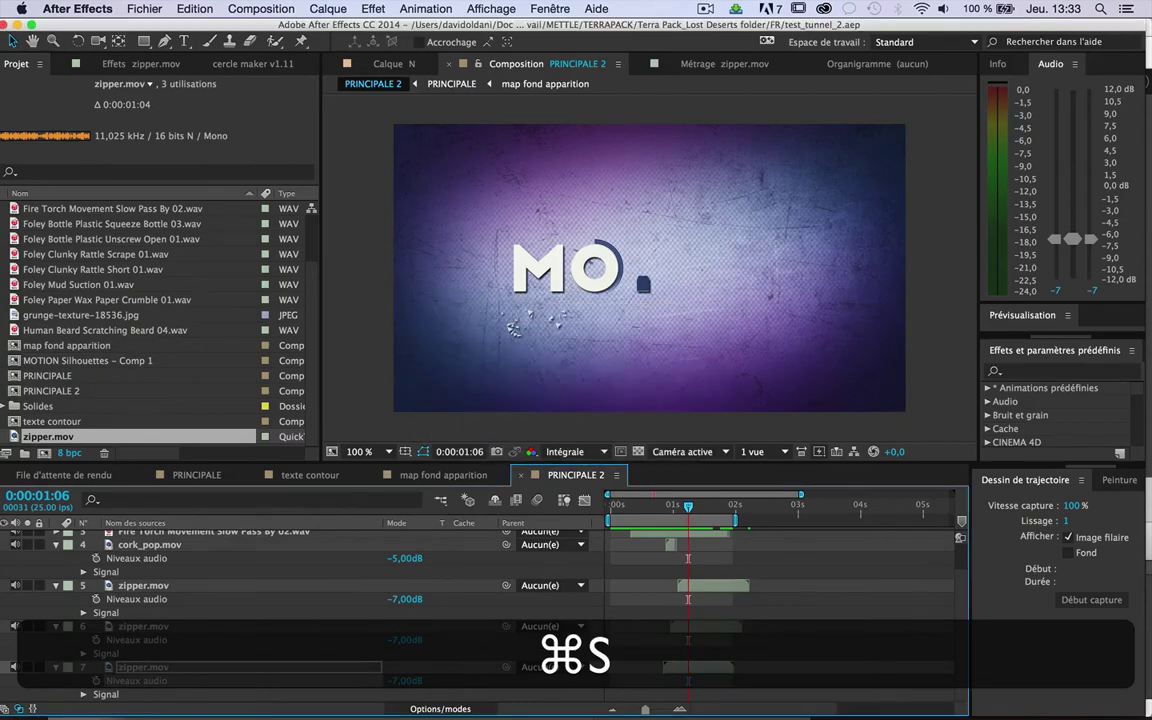
Preview PRINCIPALE 2 from 0:00:00:00 with the three staggered zipper sounds.
key("super+Home")
key("KP_0")
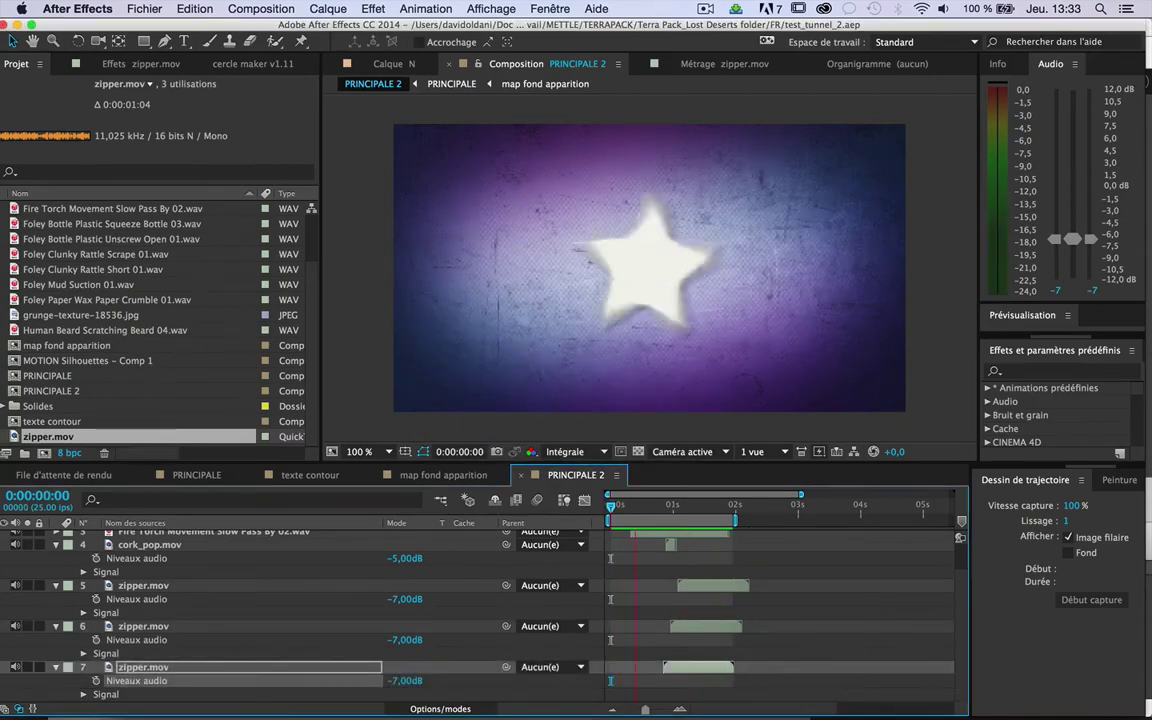
key("space")
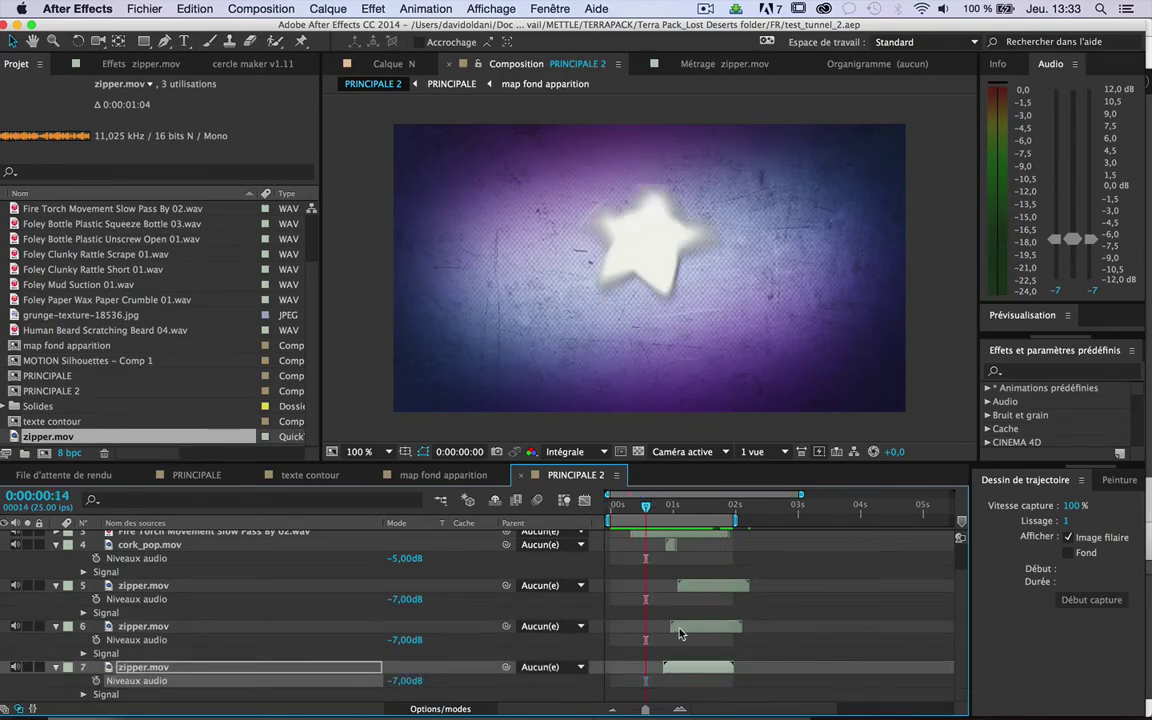
Shift the upper two zipper.mov copies slightly earlier, preview the tighter stagger, and save the project.
left_click(676, 630)
left_click_drag(716, 585, 711, 590)
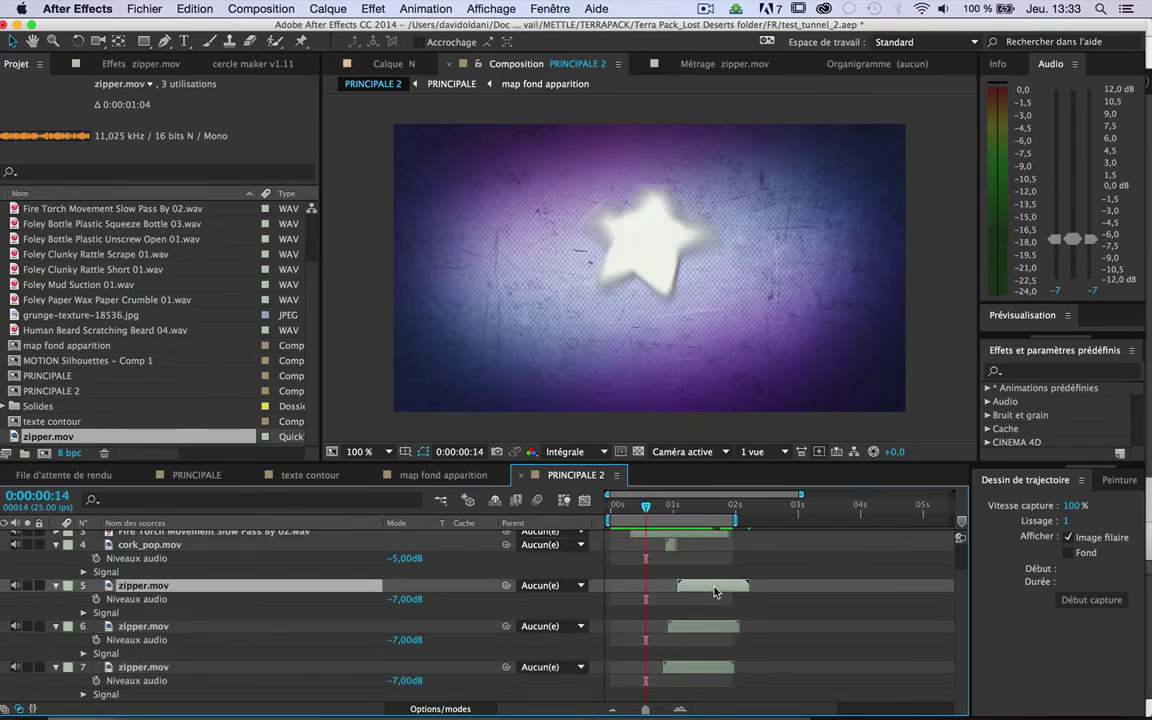
key("0")
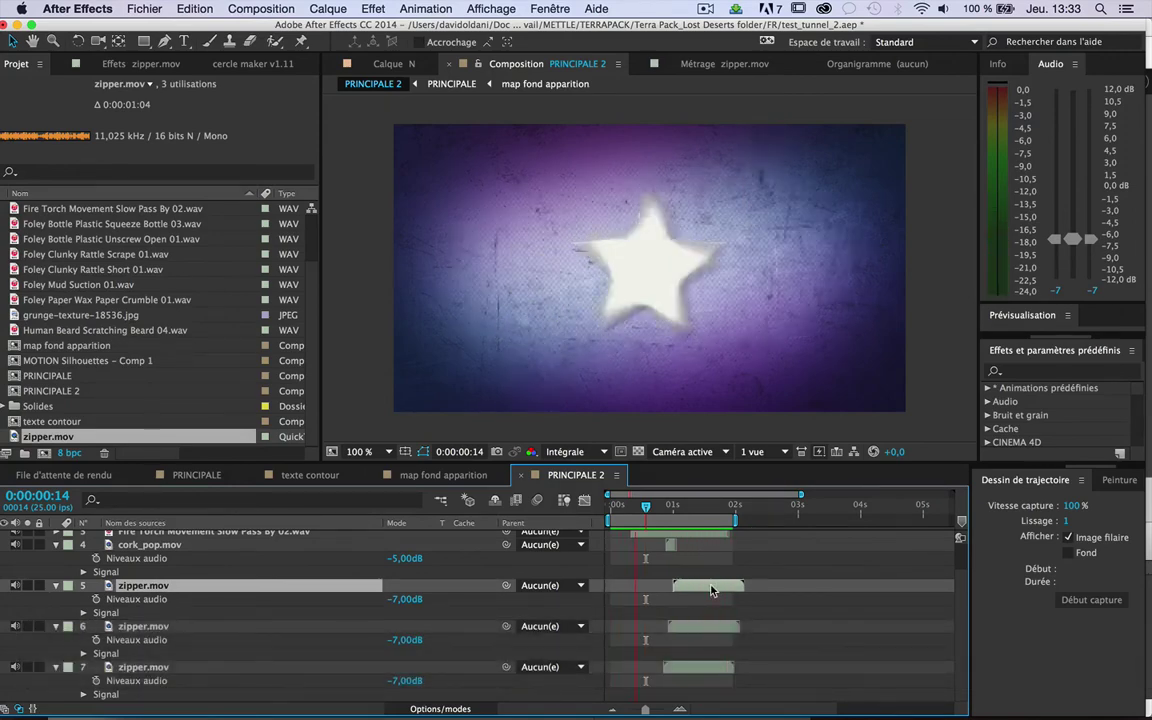
key("space")
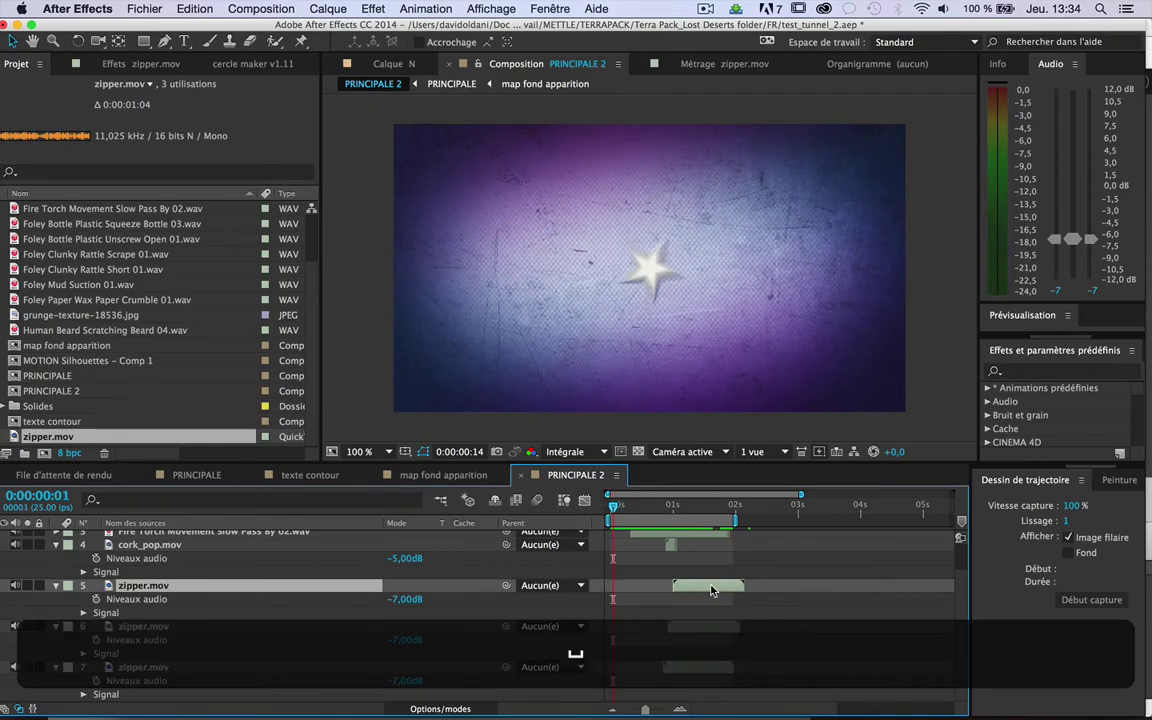
key("super+s")
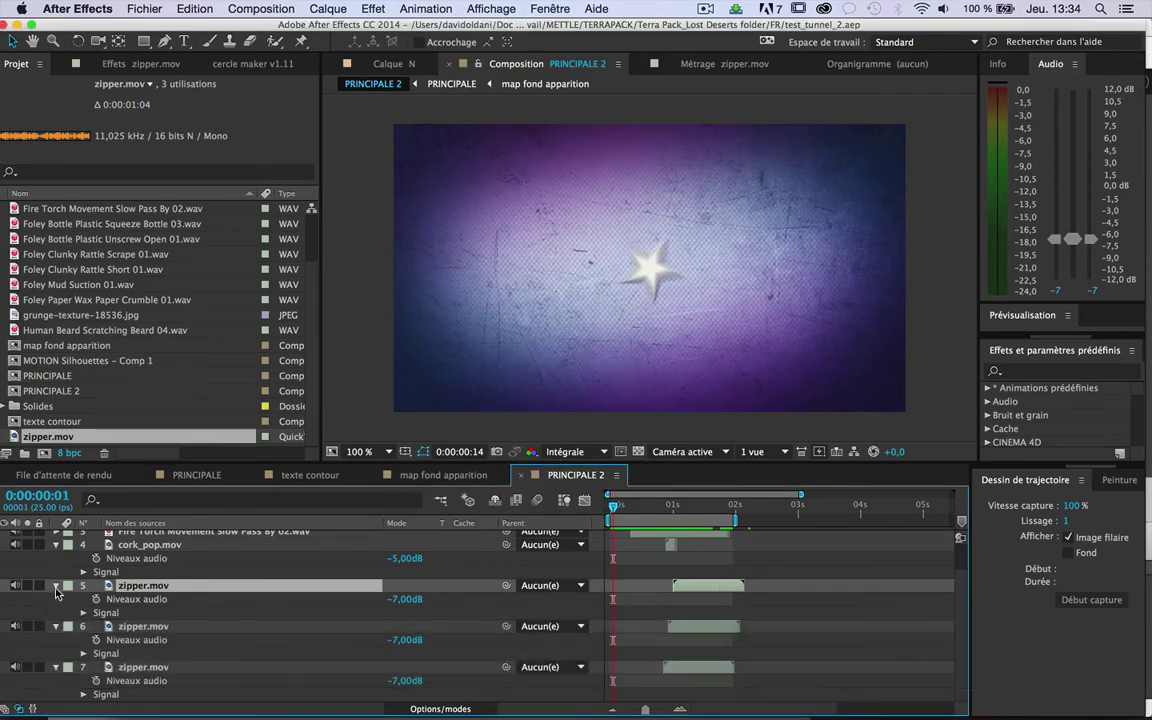
Collapse the properties of the three zipper.mov layers and examine the circle animation around 0:00:00:20.
left_click(56, 587)
left_click(56, 627)
left_click(56, 645)
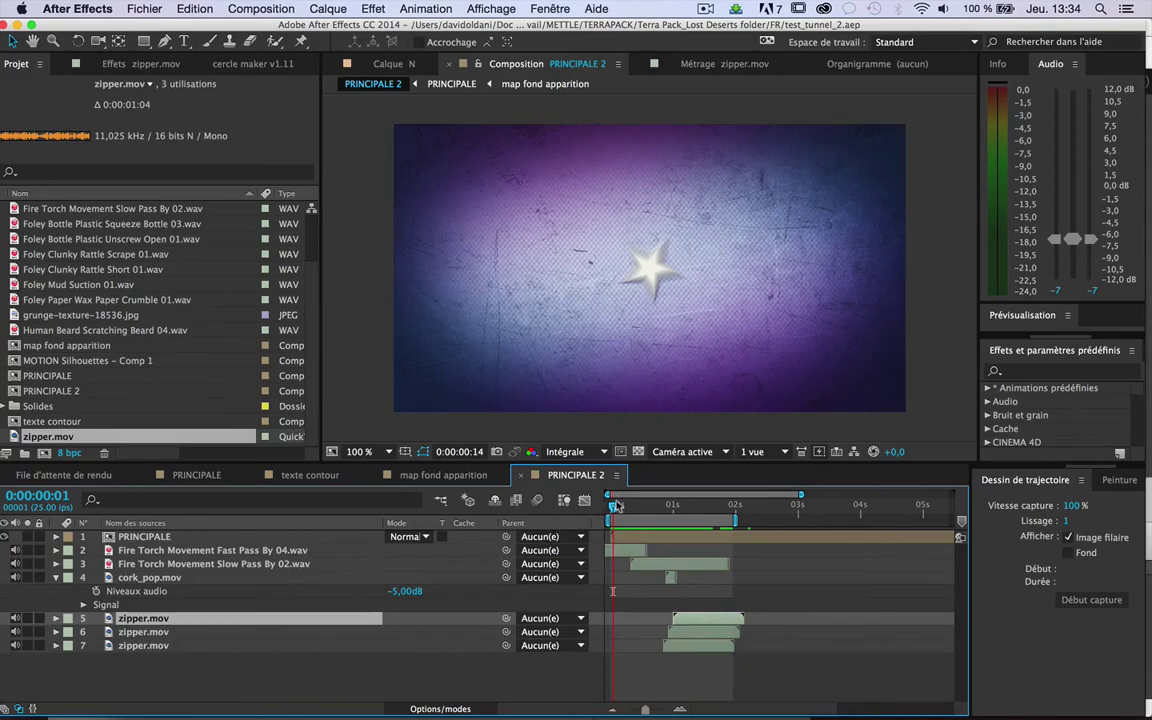
left_click_drag(613, 508, 657, 512)
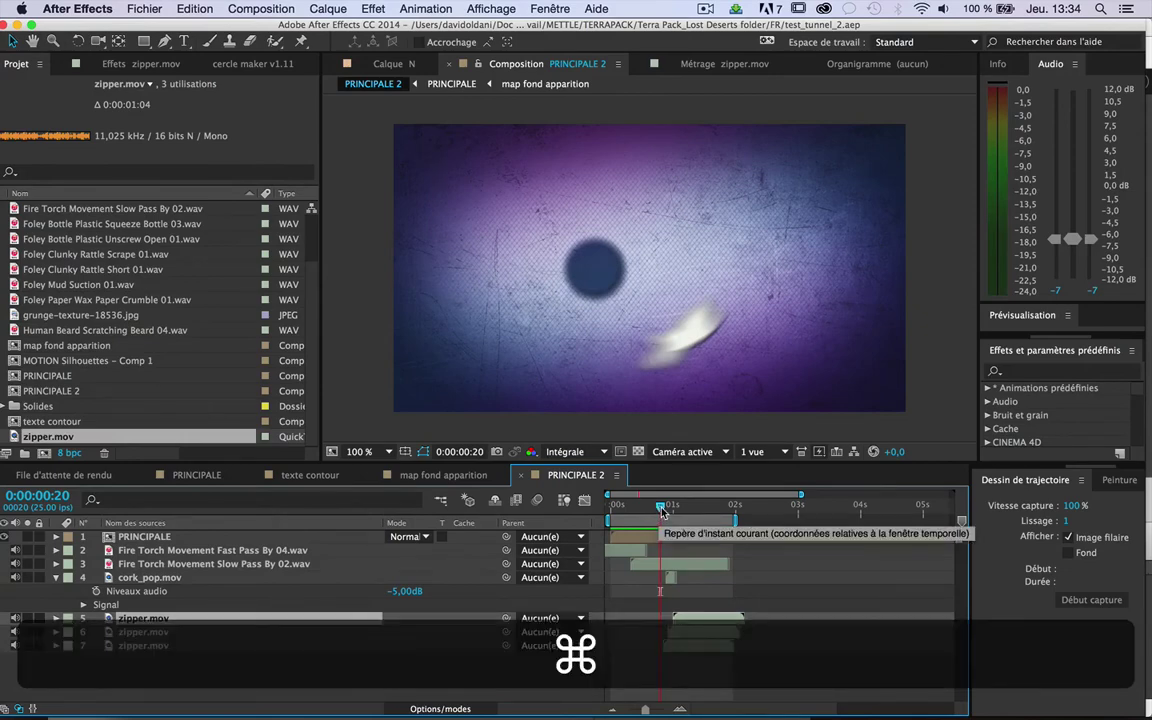
mouse_move(661, 512)
left_mouse_down()
mouse_move(708, 510)
mouse_move(660, 512)
mouse_move(678, 508)
left_mouse_up()
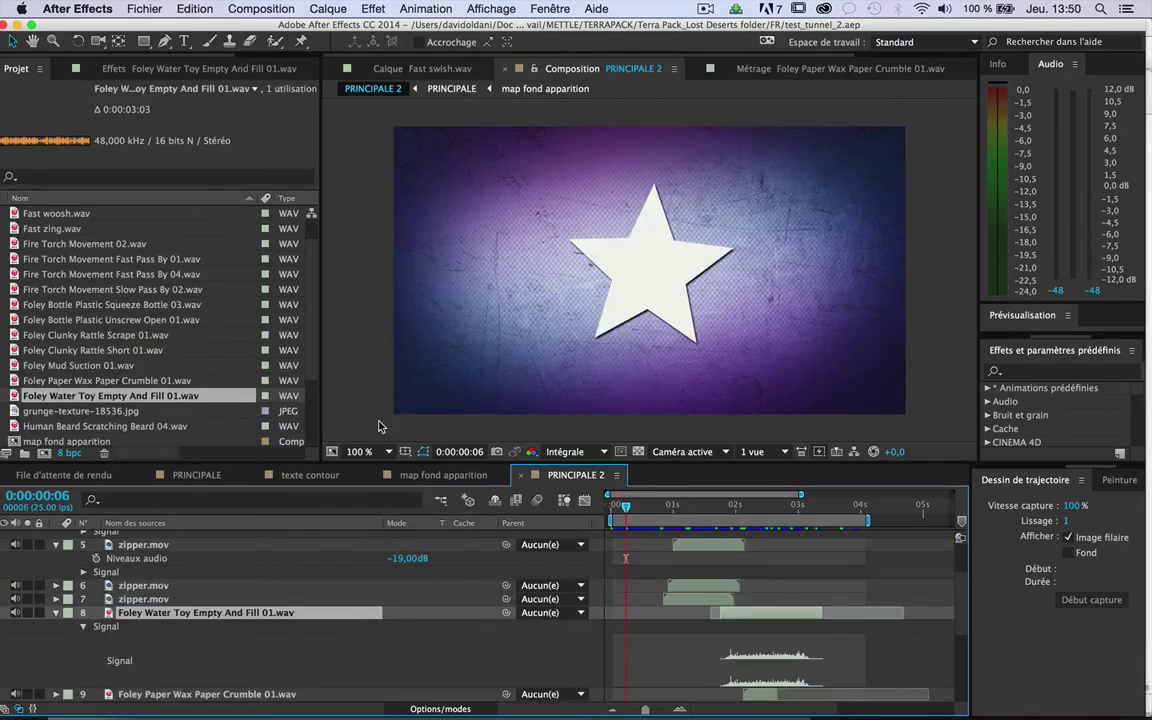
Collapse the Foley Water Toy Empty And Fill 01.wav layer and preview the full sound mix from 0:00:00:00.
left_click_drag(681, 507, 578, 510)
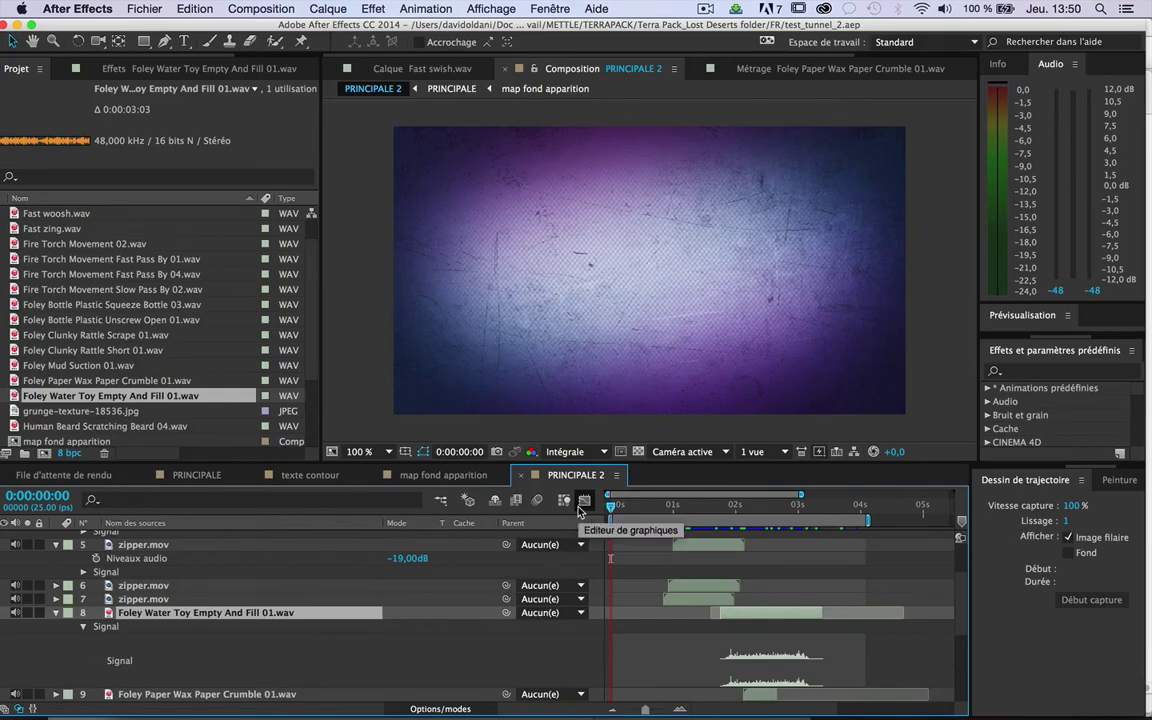
left_click(53, 613)
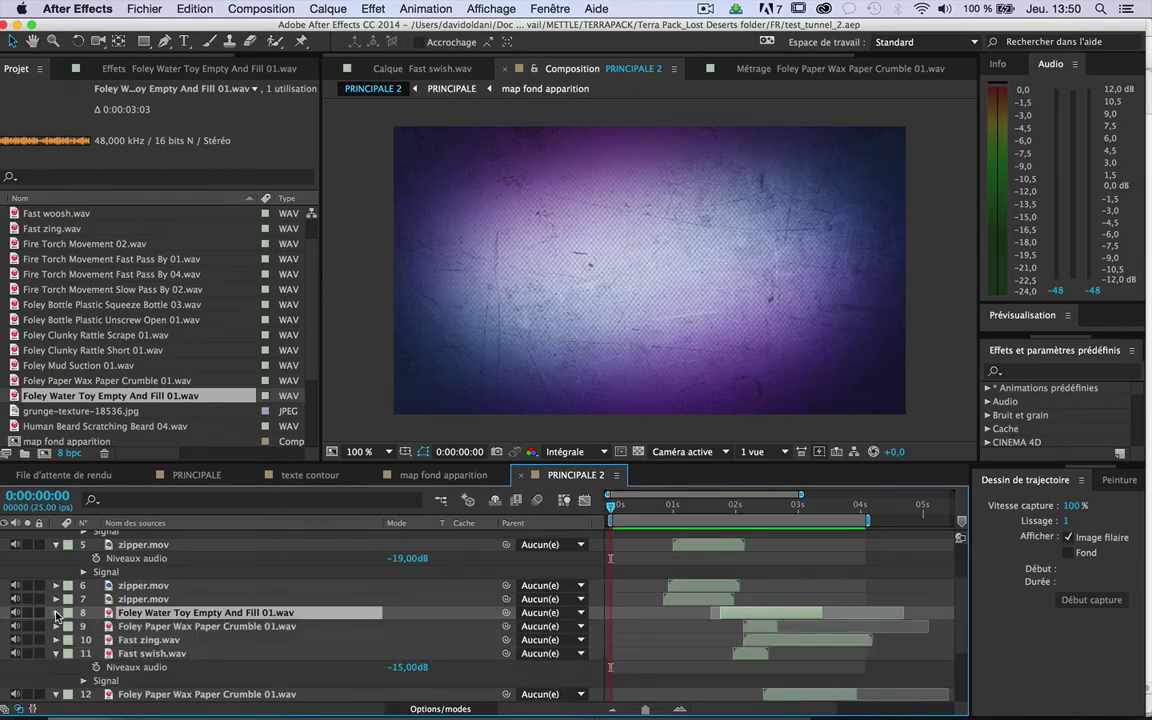
key("space")
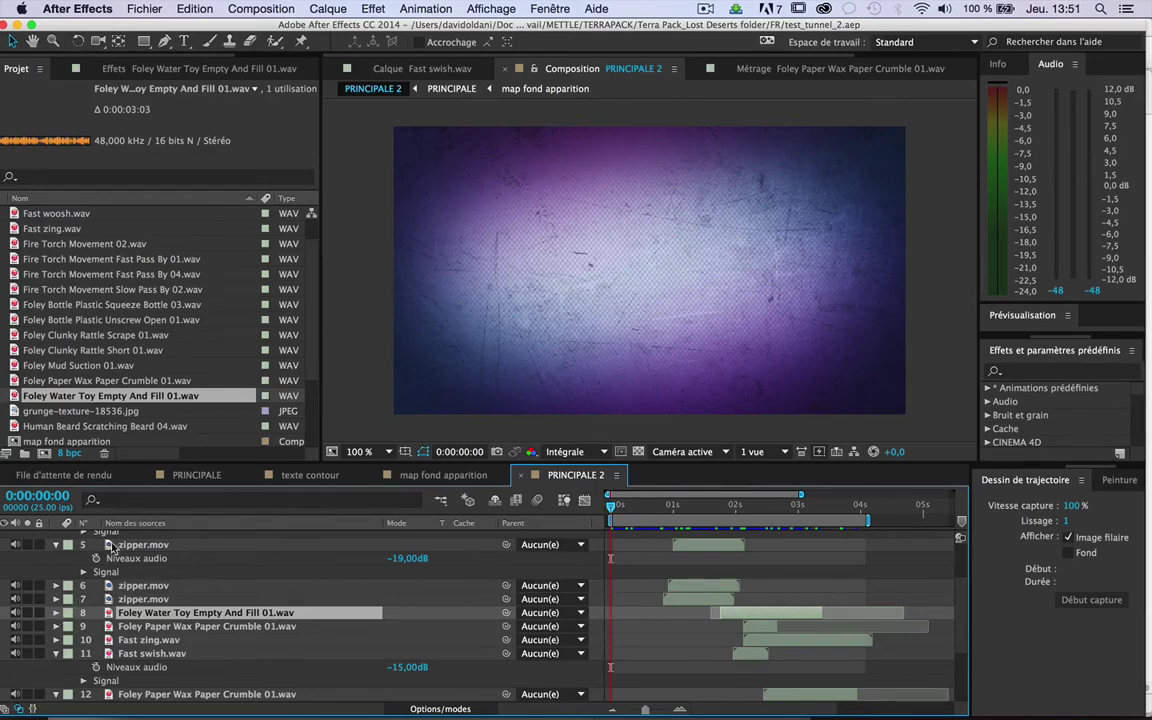
Collapse the Fast swish, zipper, lower Paper Crumble and cork_pop layers, and check the star's frame at 0:00:00:15.
left_click(56, 653)
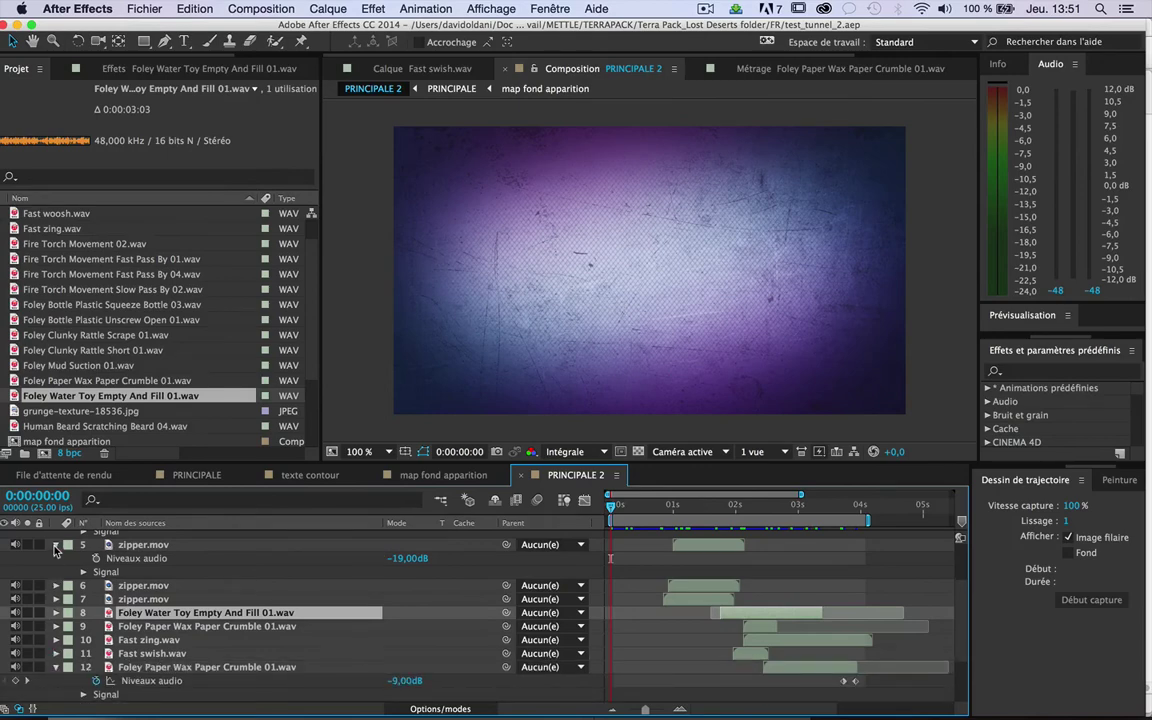
left_click(56, 544)
left_click(57, 640)
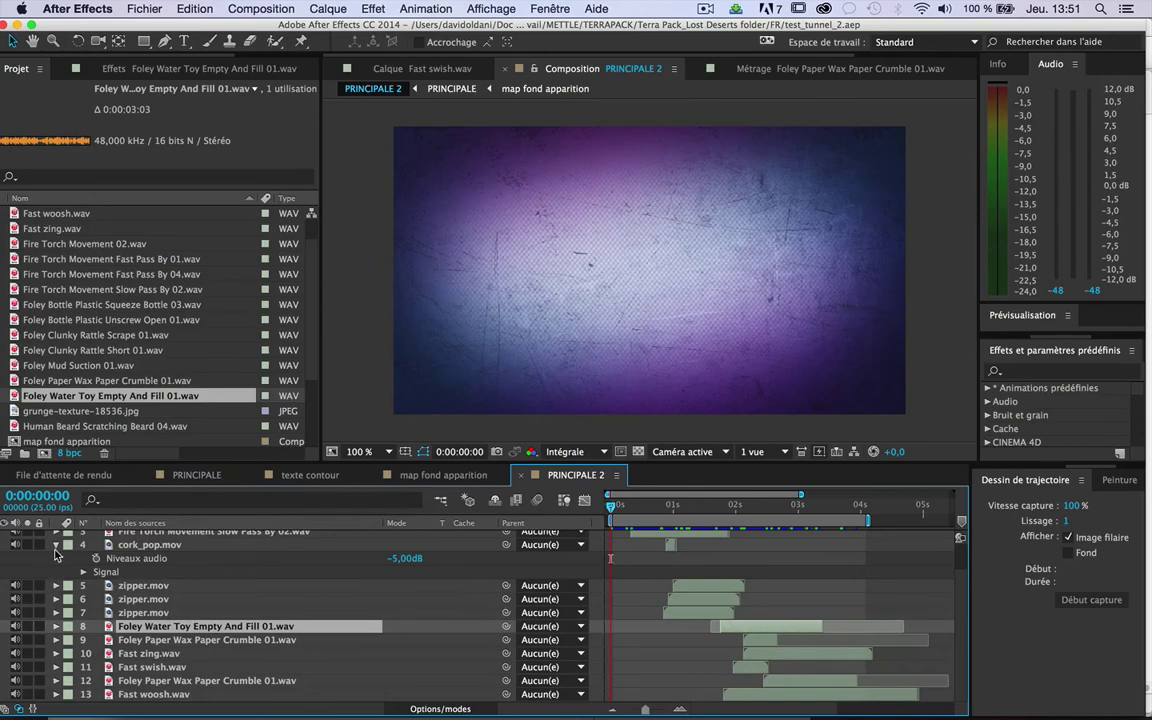
left_click(55, 545)
scroll(515, 546, "up", 2)
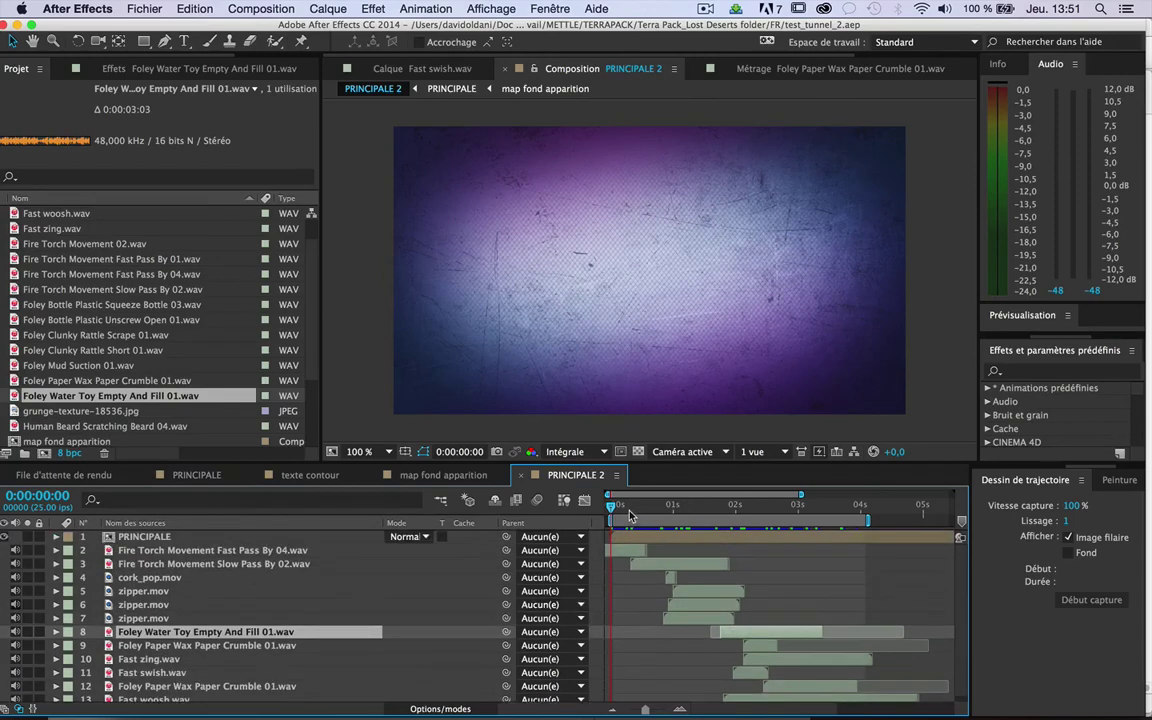
mouse_move(630, 515)
left_mouse_down()
mouse_move(640, 504)
mouse_move(735, 504)
mouse_move(649, 503)
left_mouse_up()
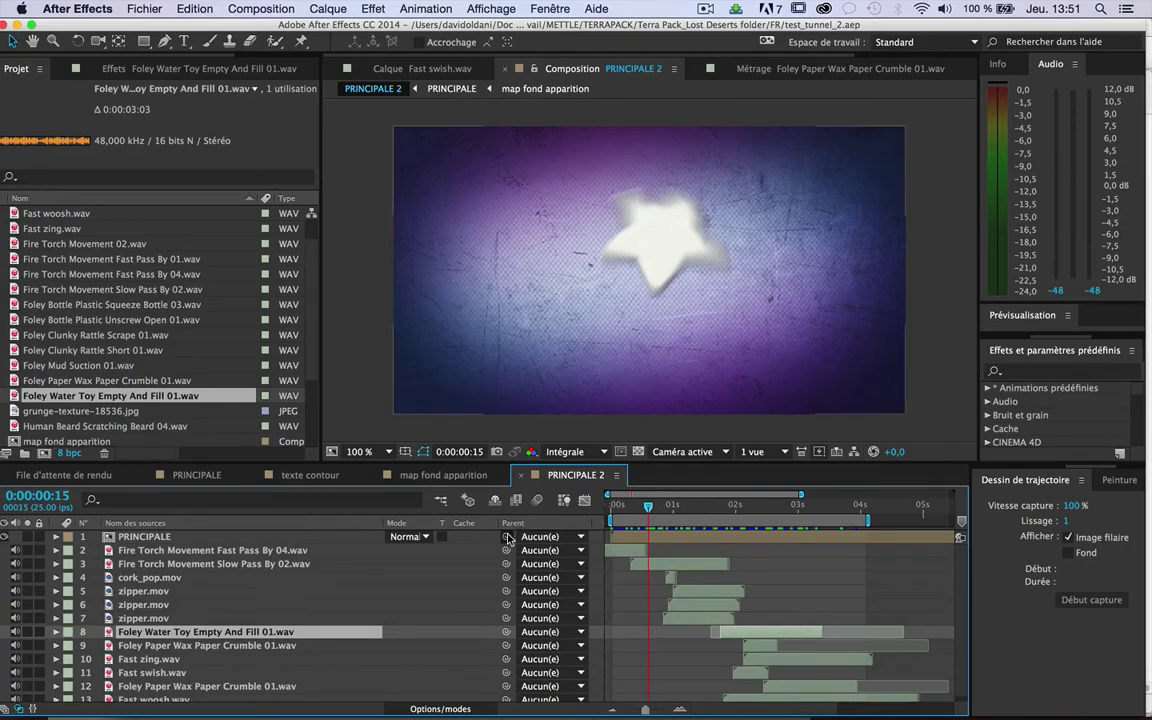